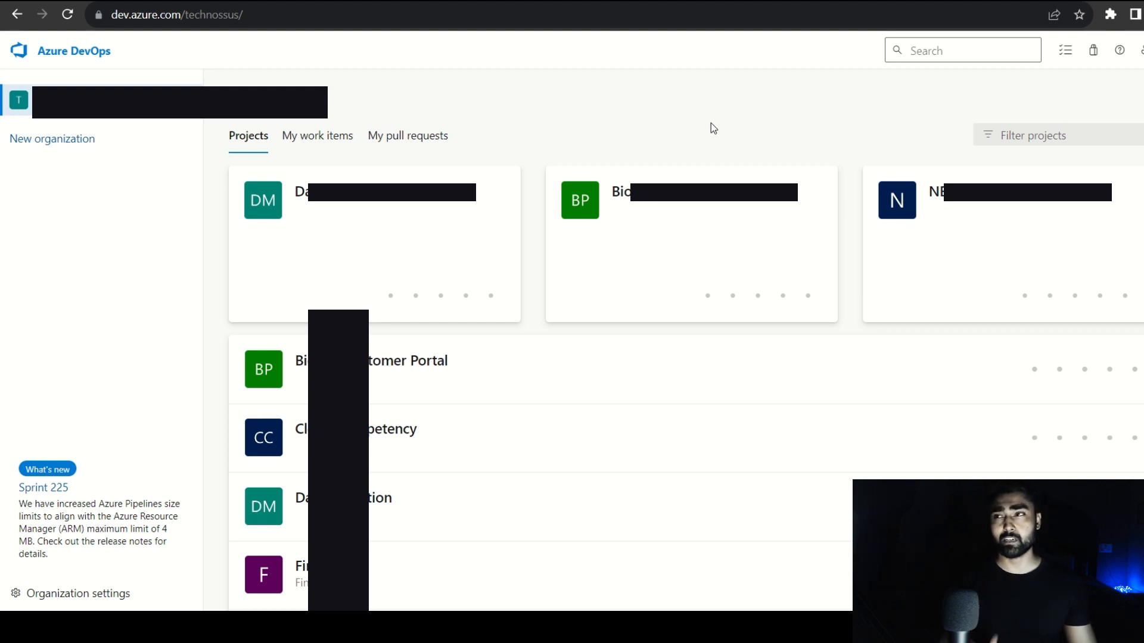
Open the BioCair Customer Portal project and start creating a new pipeline in it.
mouse_move(634, 254)
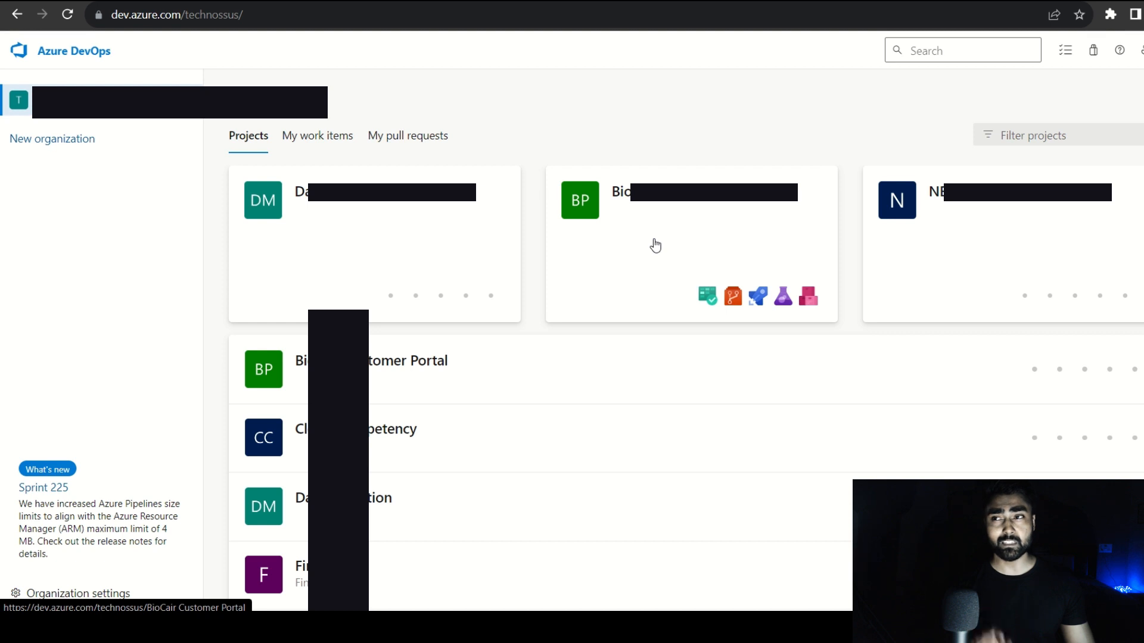
click(655, 245)
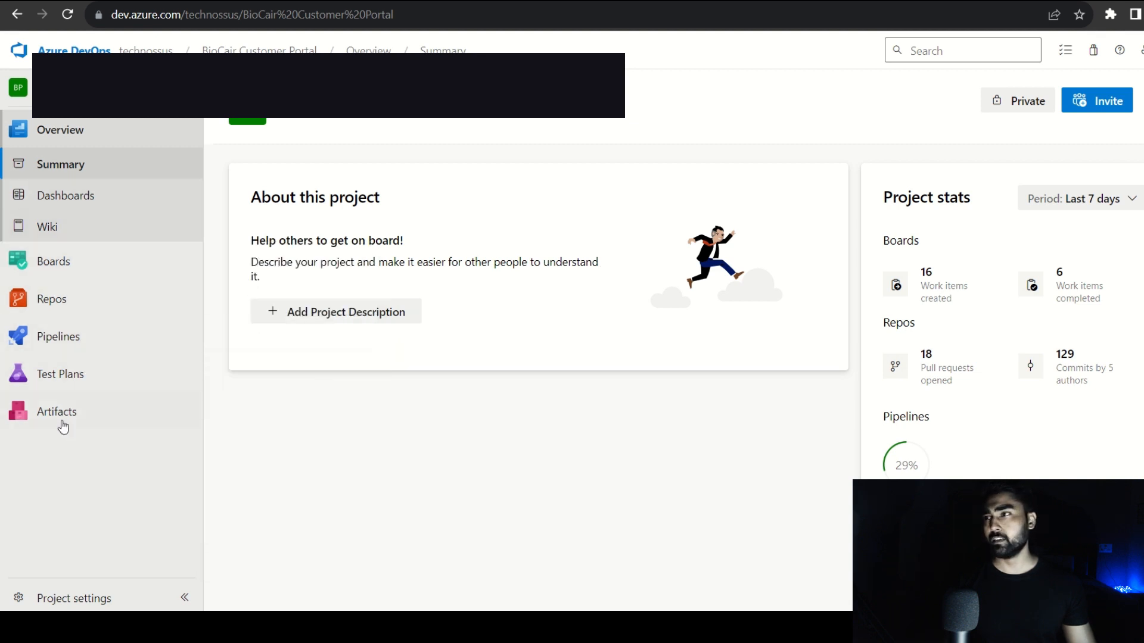
mouse_move(53, 348)
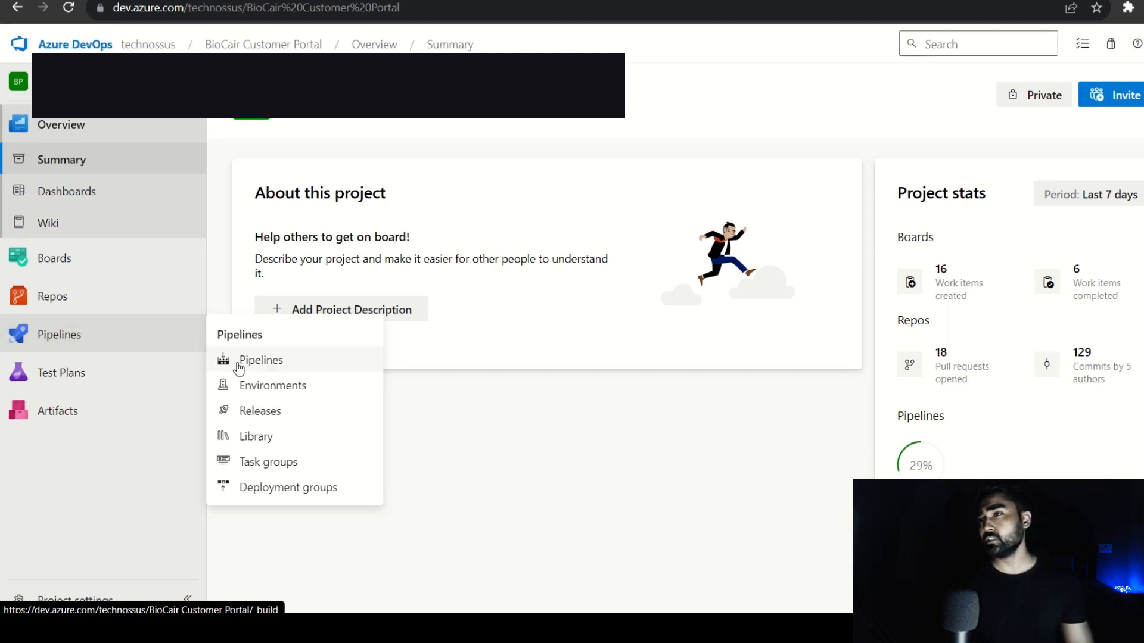
click(268, 360)
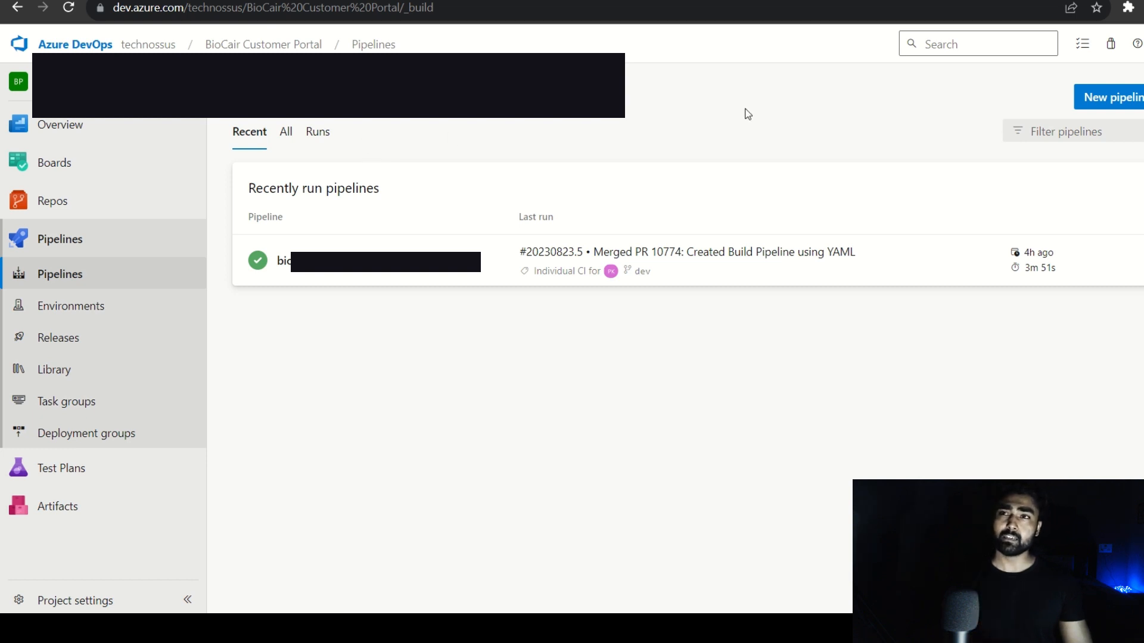
click(1101, 101)
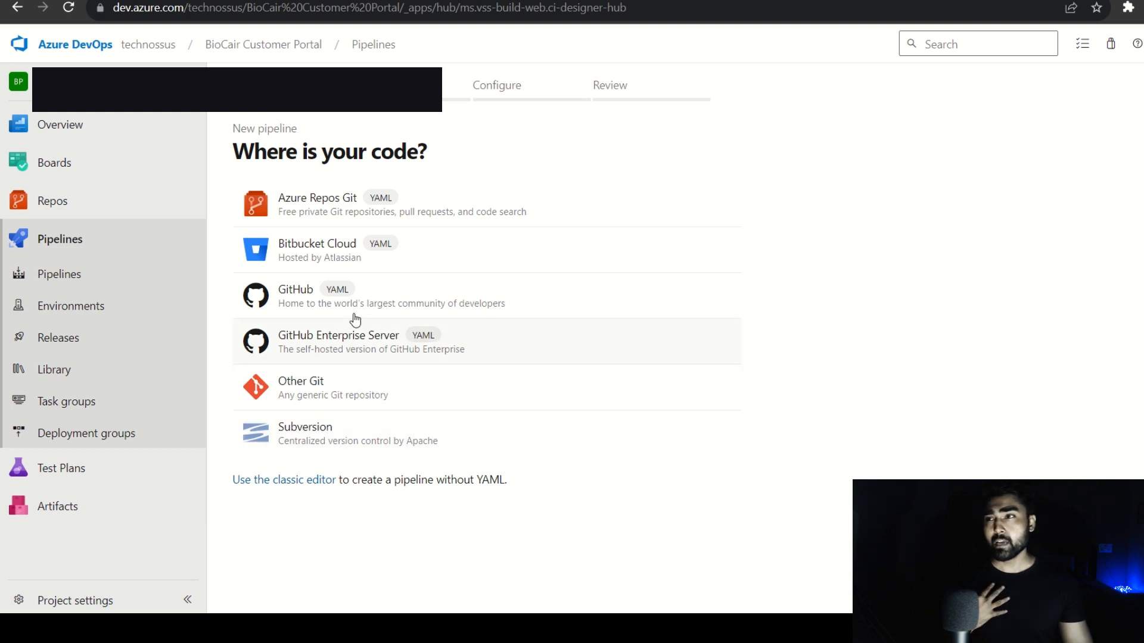
Use the project's API repository from Azure Repos Git as the code source and choose the ASP.NET Core (.NET Framework) template.
click(325, 216)
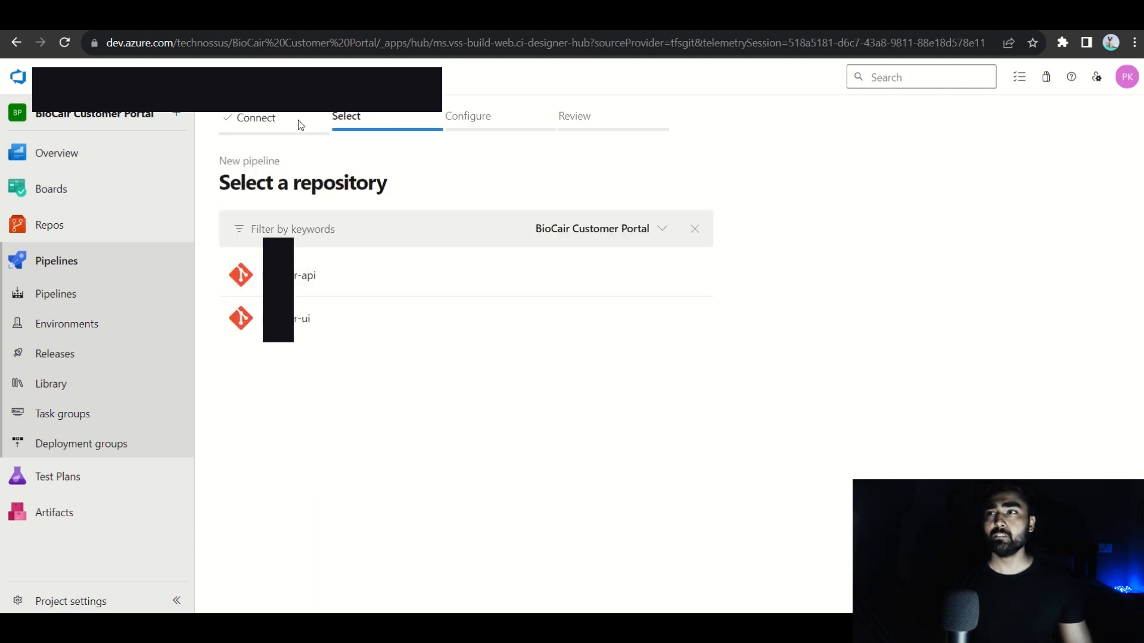
drag(280, 161, 218, 165)
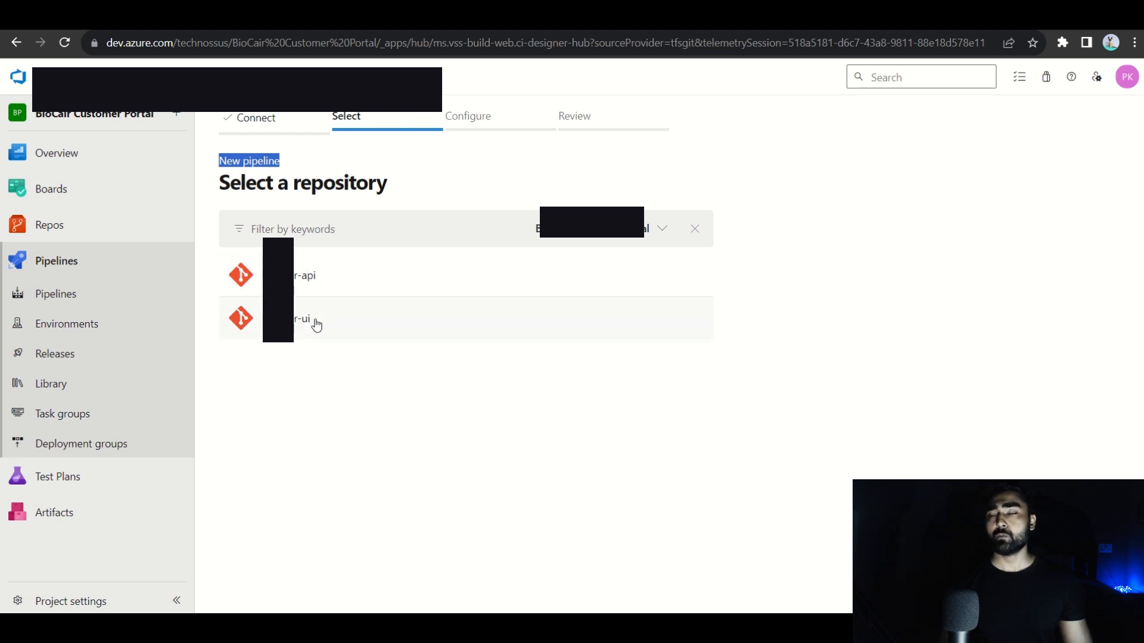
click(325, 289)
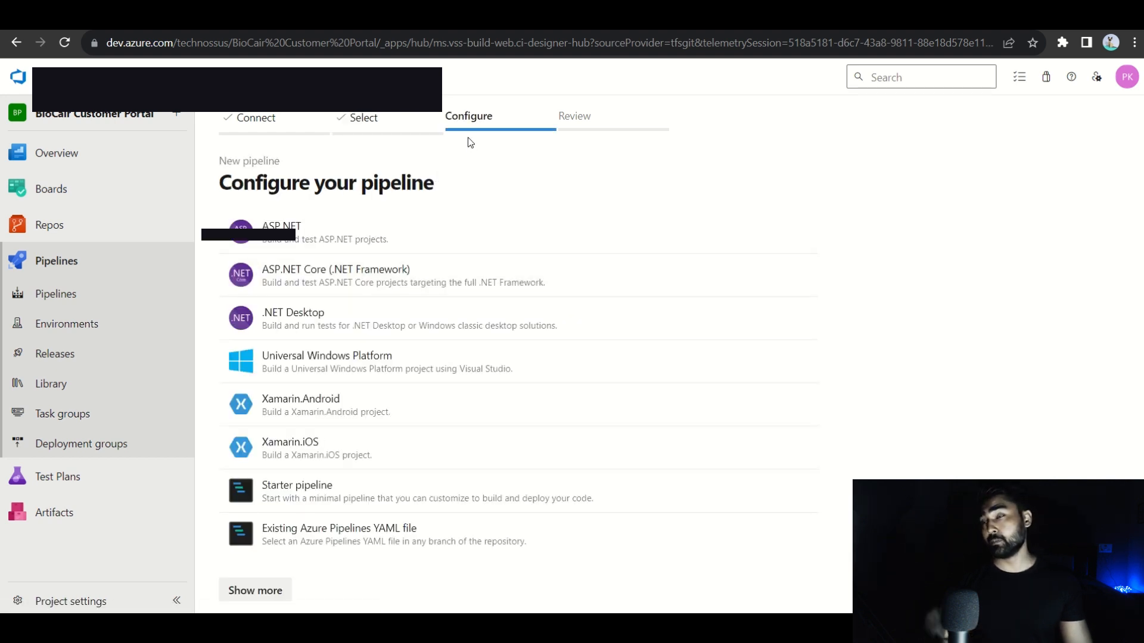
drag(292, 164, 216, 165)
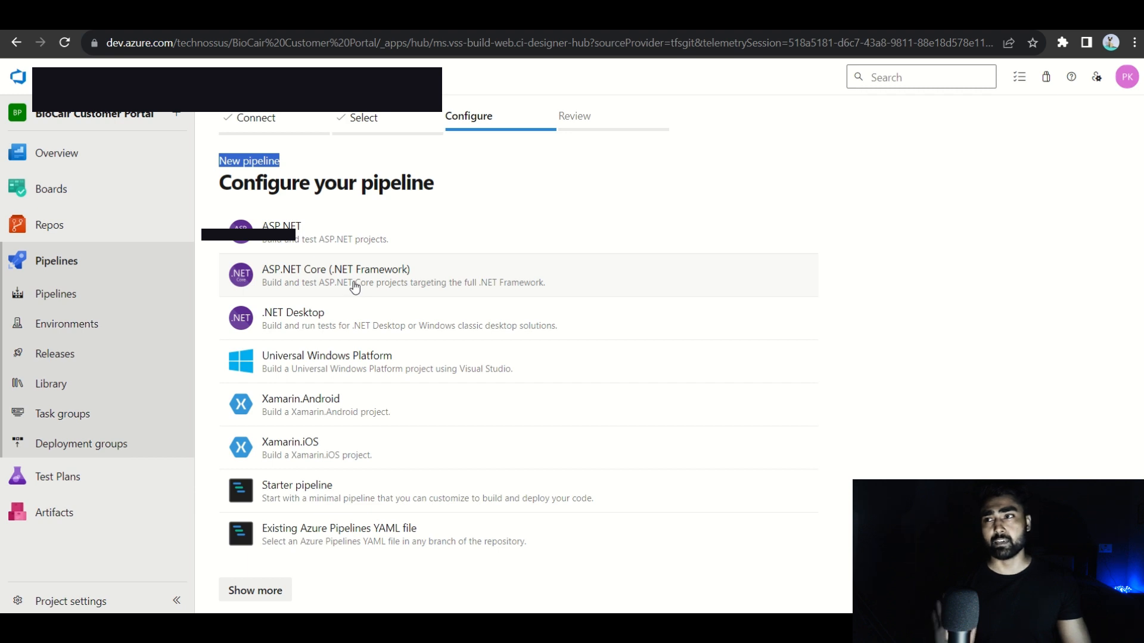
click(354, 284)
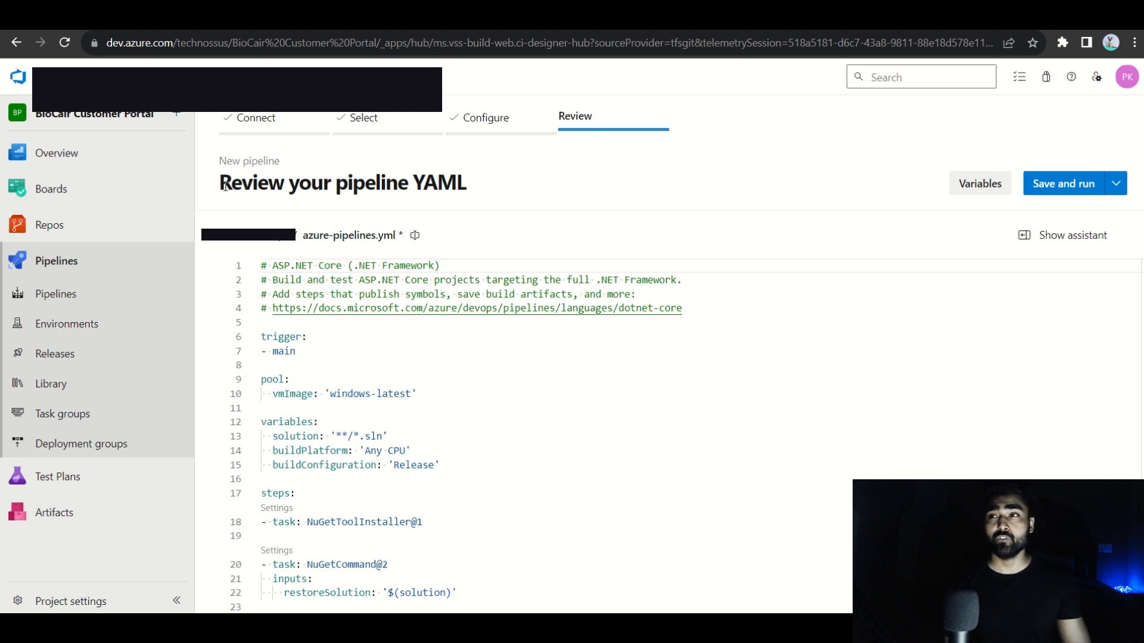
Review the generated azure-pipelines.yml from the header comments through the variables and the NuGet, VSBuild and VSTest tasks.
drag(225, 186, 484, 200)
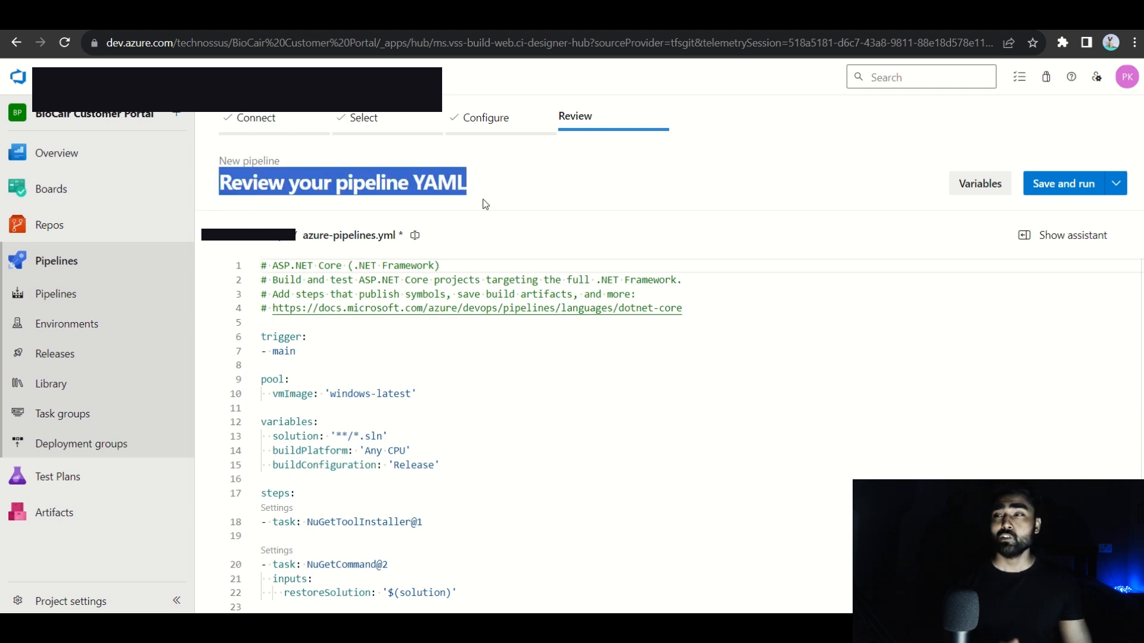
drag(272, 265, 319, 327)
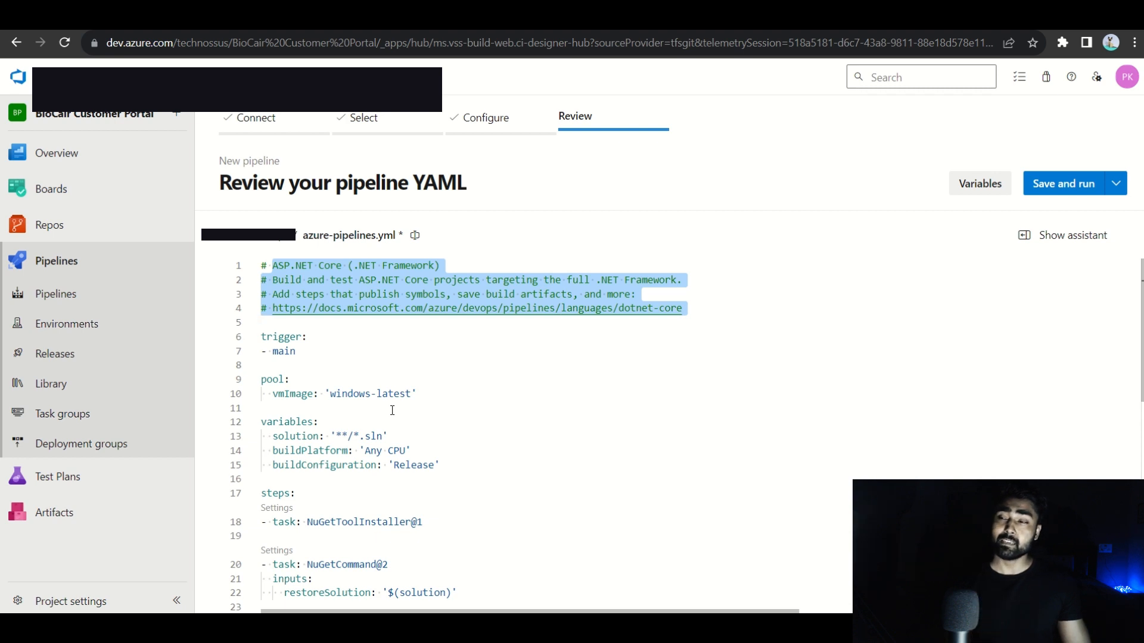
scroll(392, 428, down, 2)
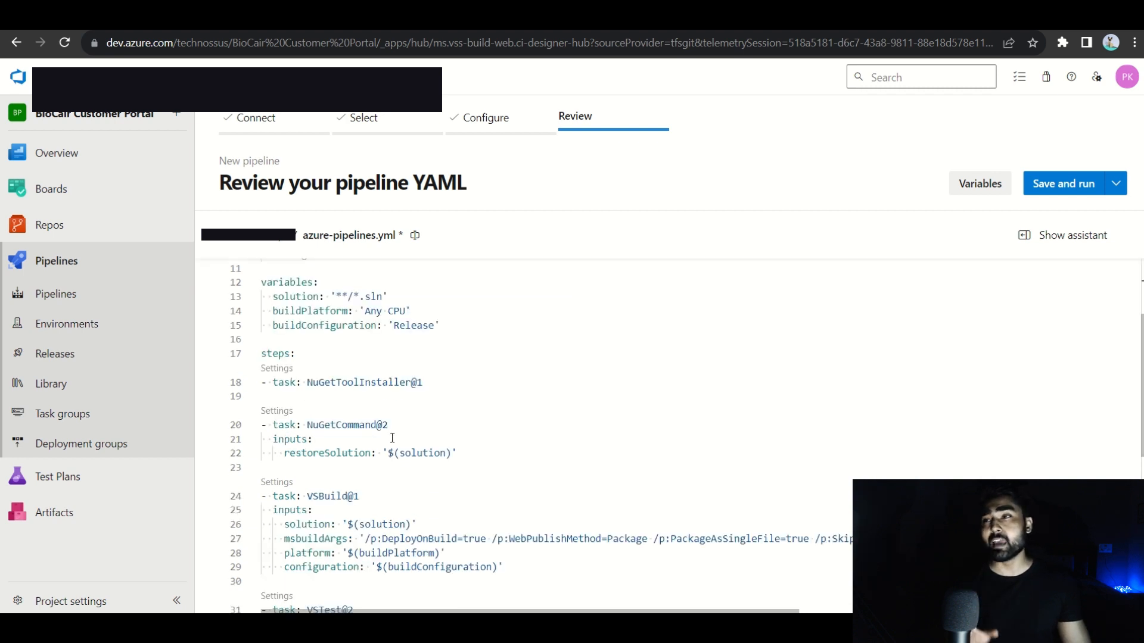
scroll(392, 438, down, 3)
drag(392, 502, 268, 335)
scroll(453, 471, down, 5)
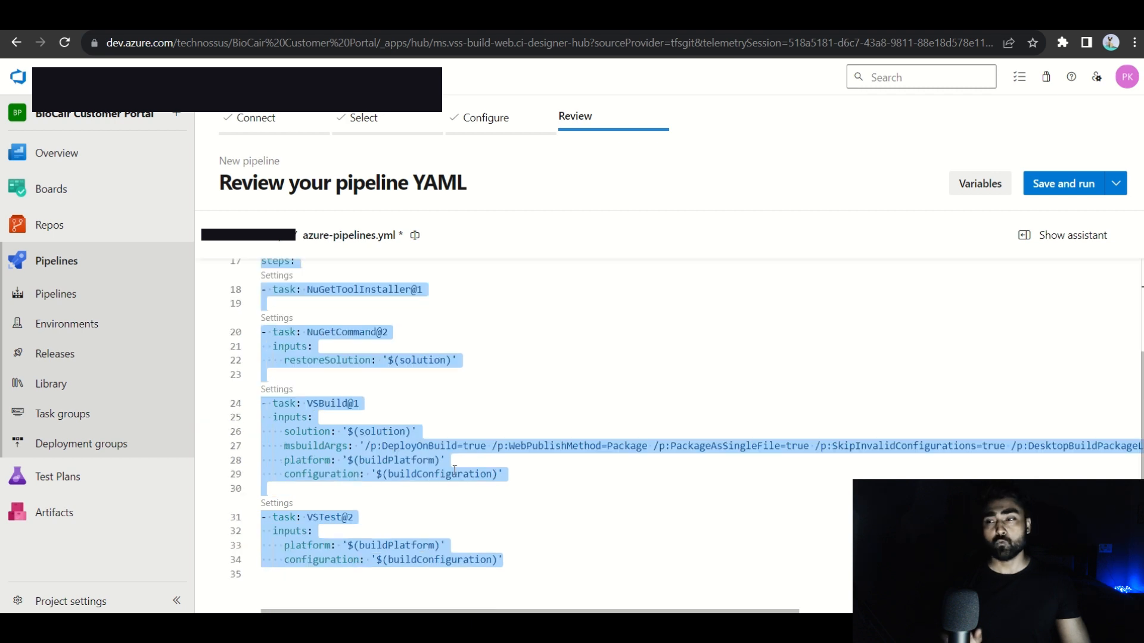
scroll(454, 471, up, 1)
scroll(454, 471, up, 2)
scroll(453, 472, down, 3)
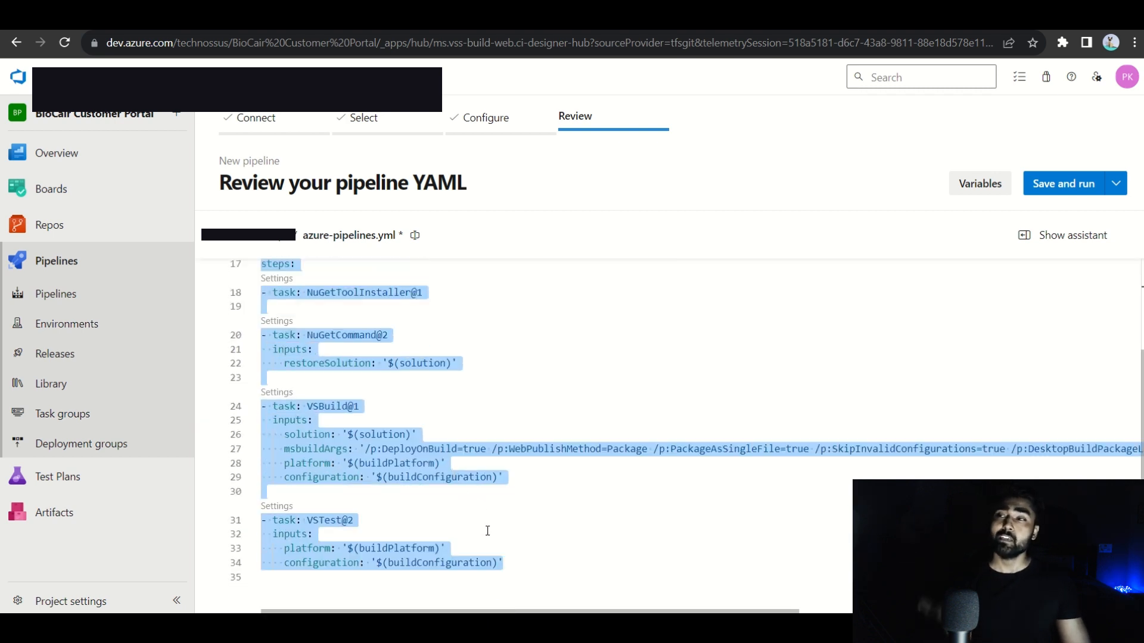
scroll(487, 530, up, 3)
click(400, 393)
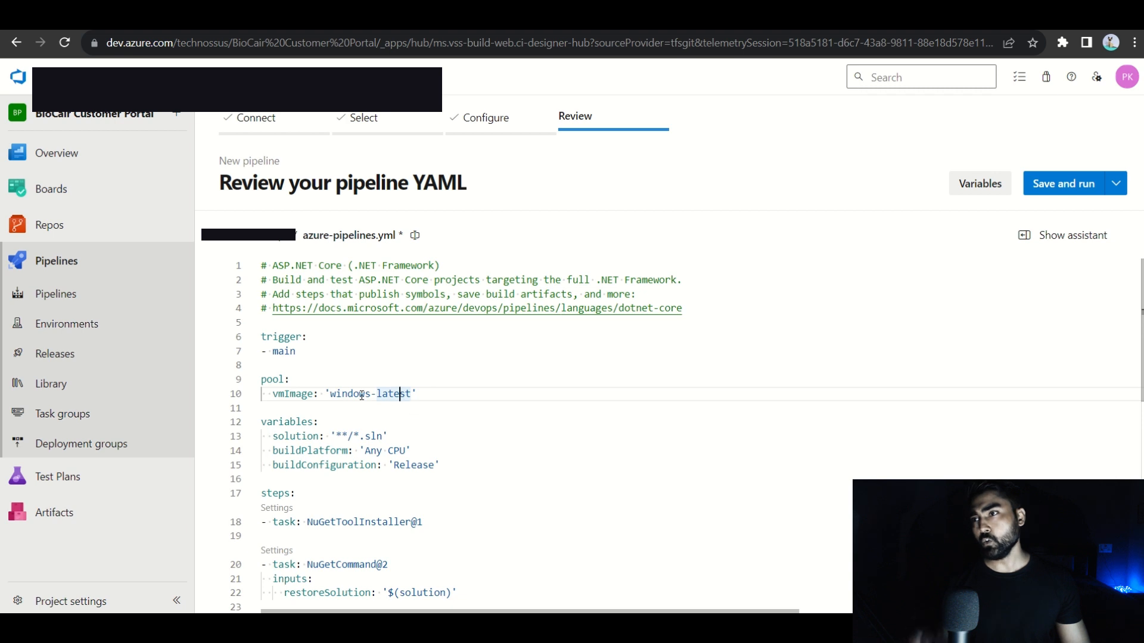
Add the branches master and dev below main in the YAML trigger list.
drag(263, 337, 309, 337)
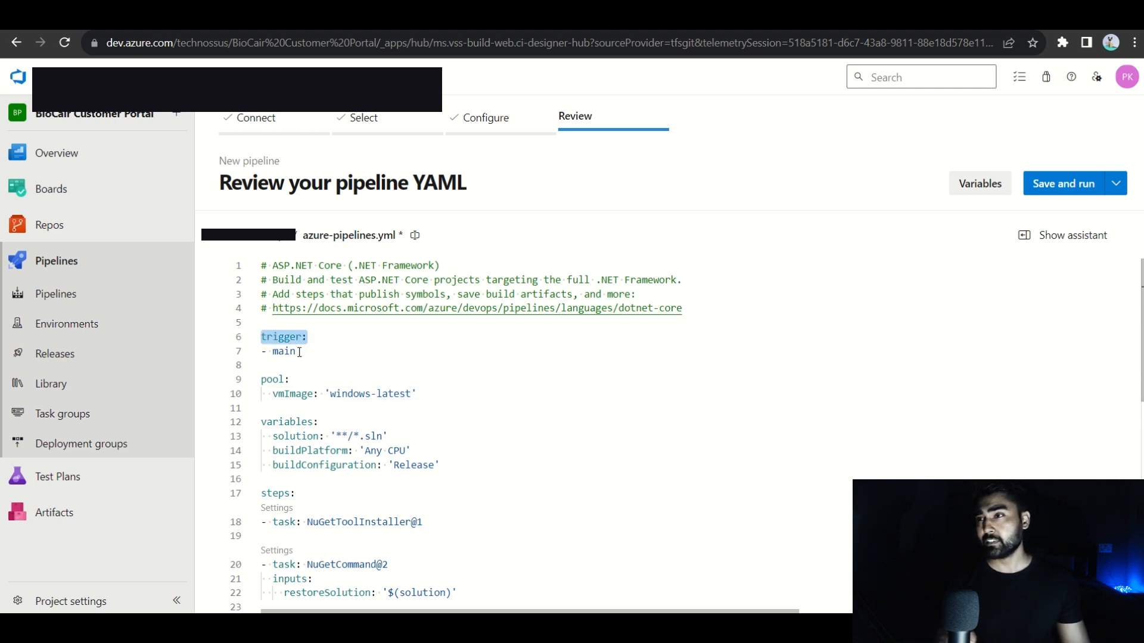
click(272, 352)
double_click(282, 338)
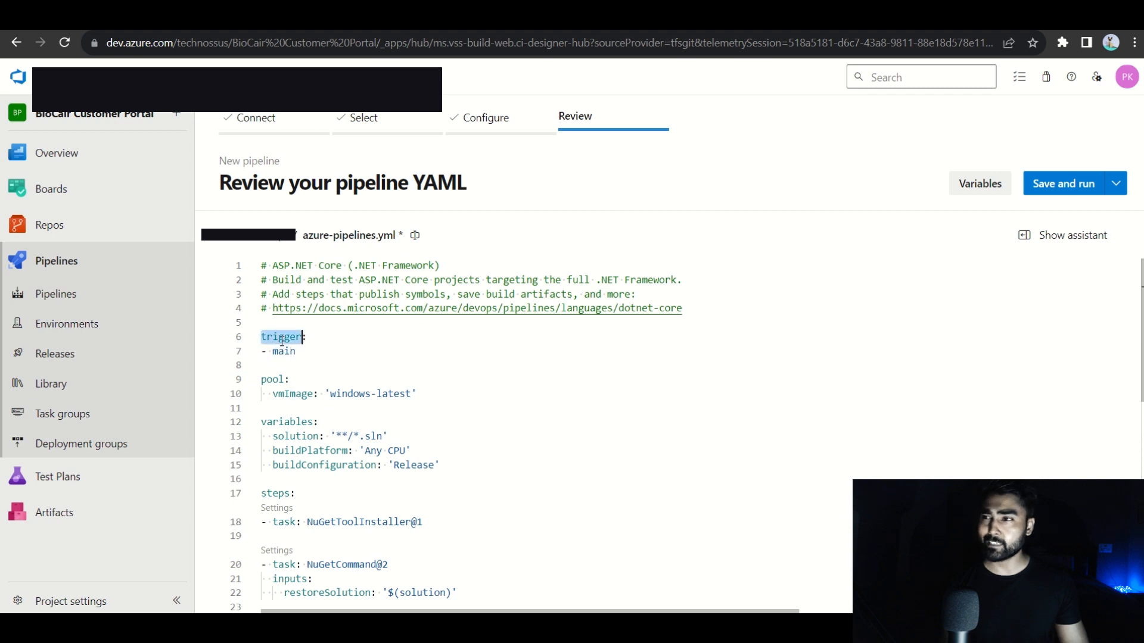
drag(272, 351, 296, 352)
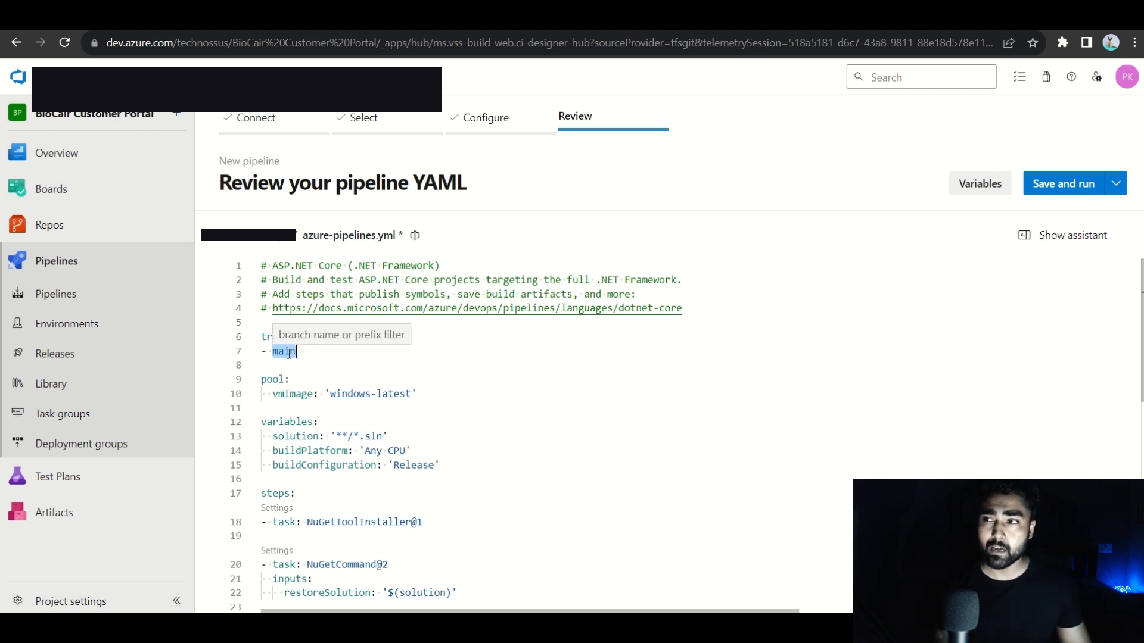
click(317, 355)
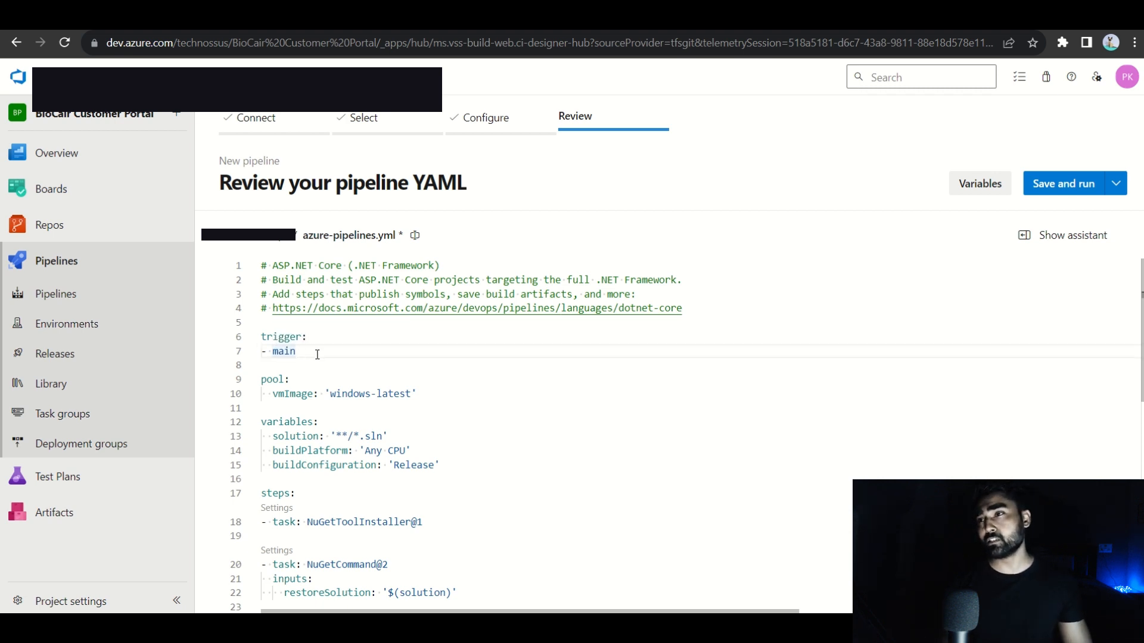
key(Return)
text(- master)
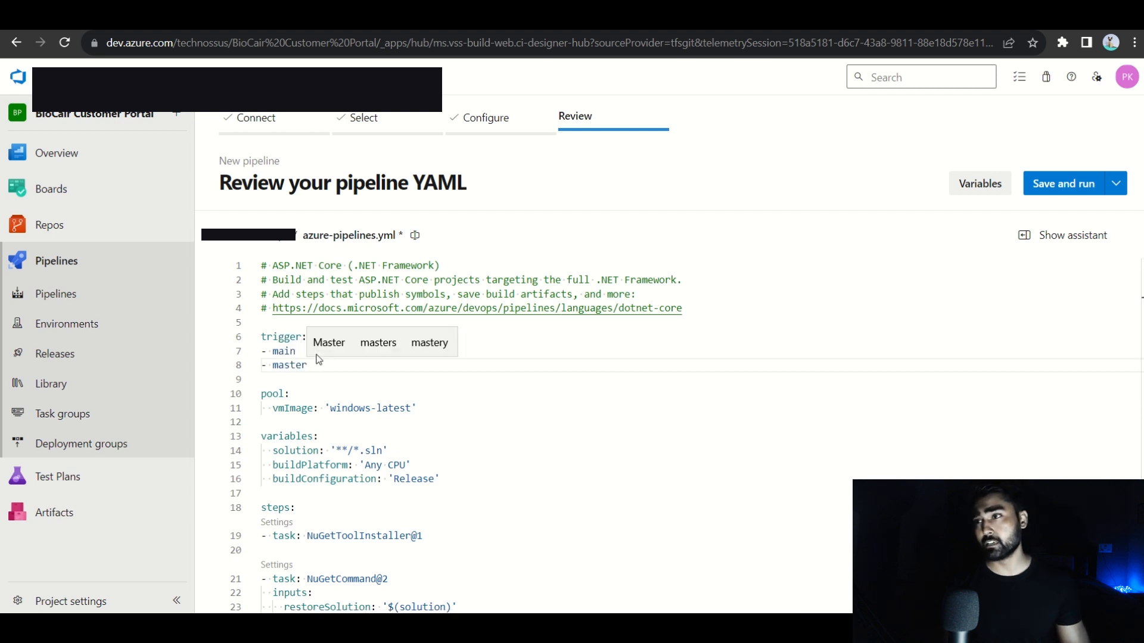
key(Return)
text(- )
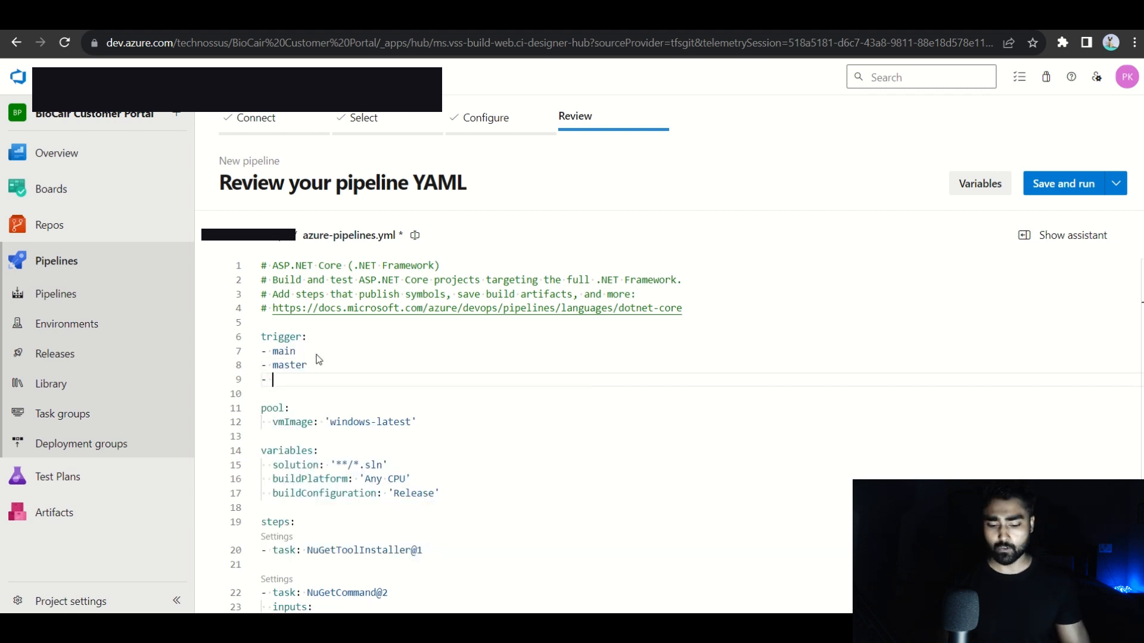
text(dev)
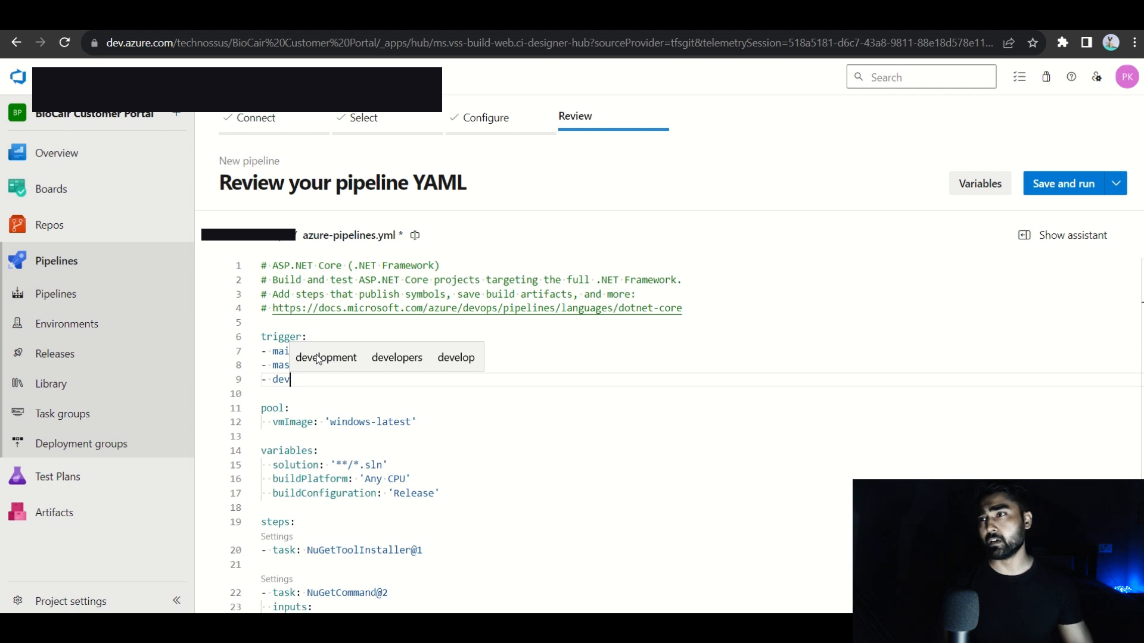
click(303, 395)
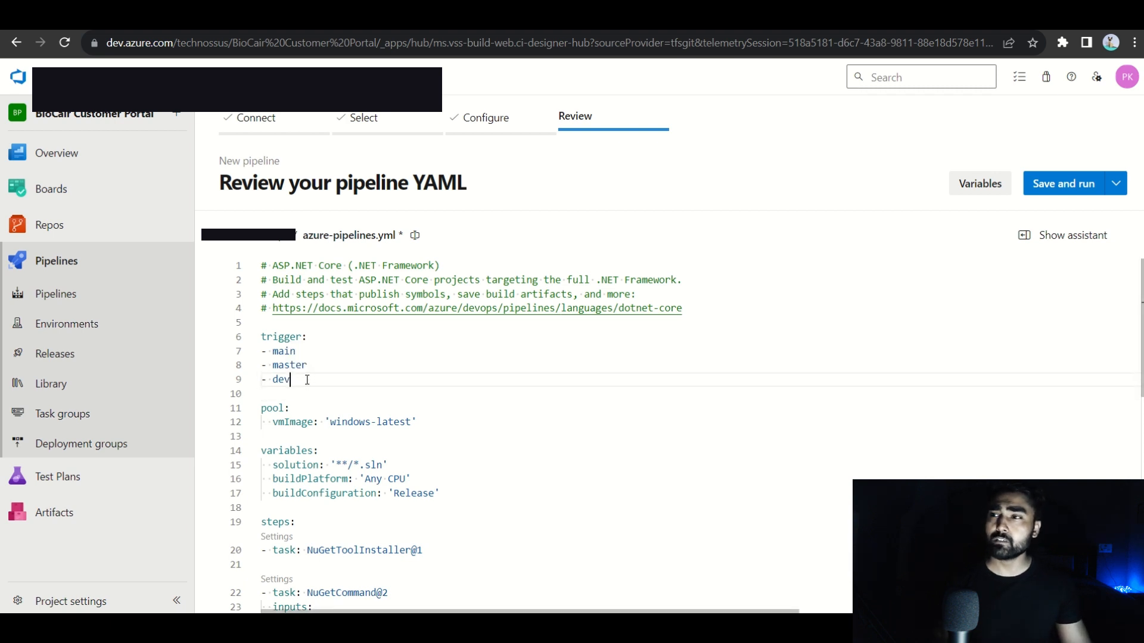
Examine the trigger branch list and the pool's vmImage setting in the YAML.
drag(307, 379, 256, 329)
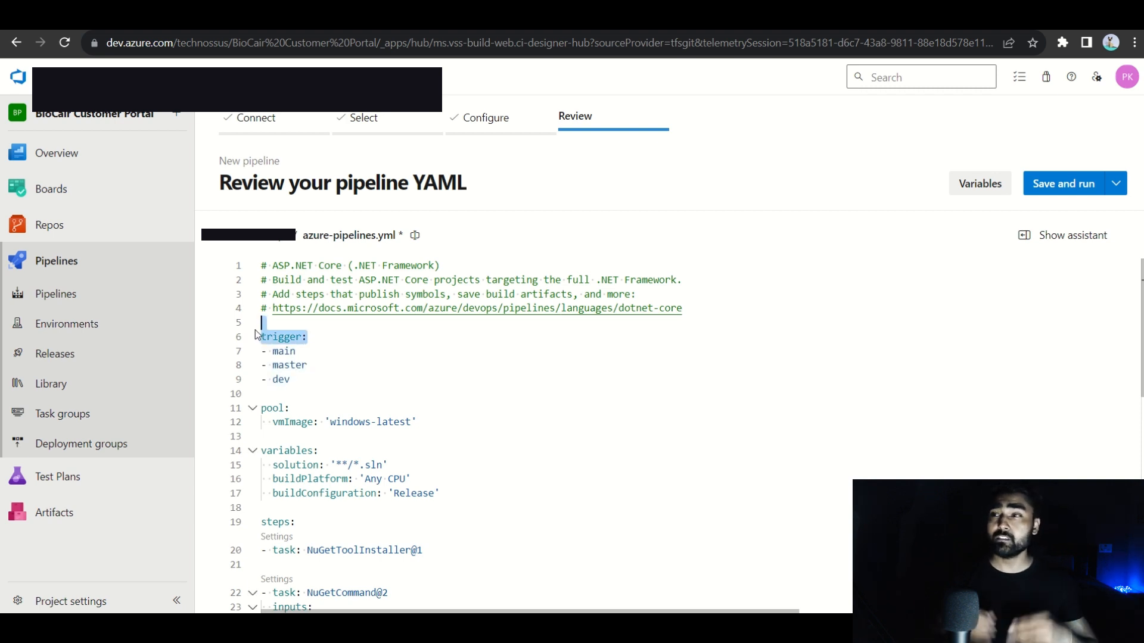
drag(290, 379, 253, 356)
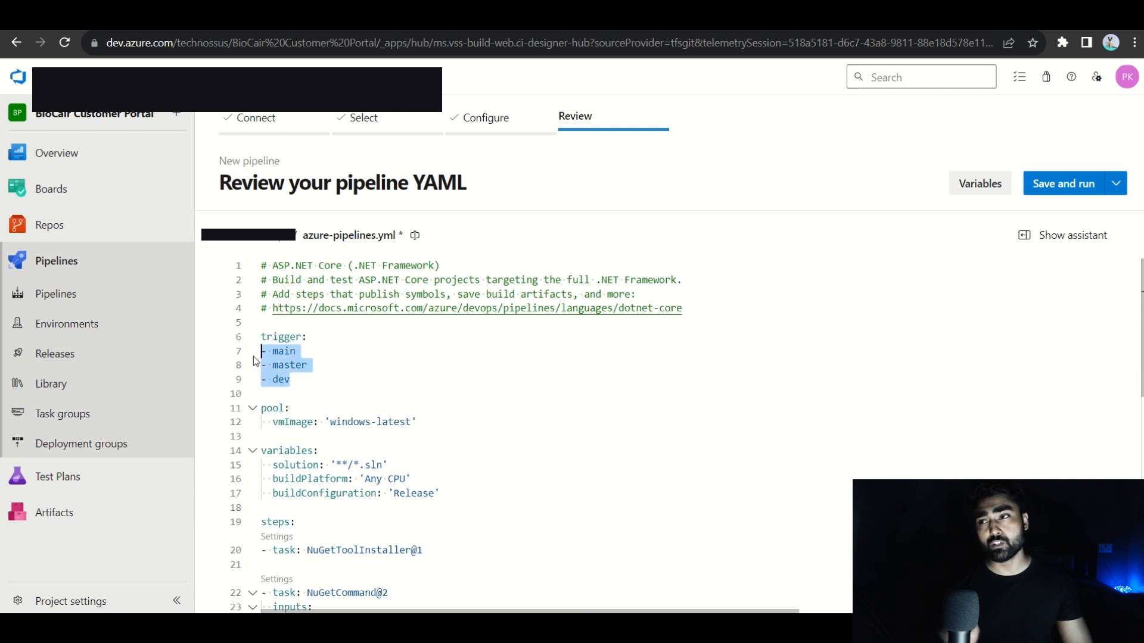
click(295, 380)
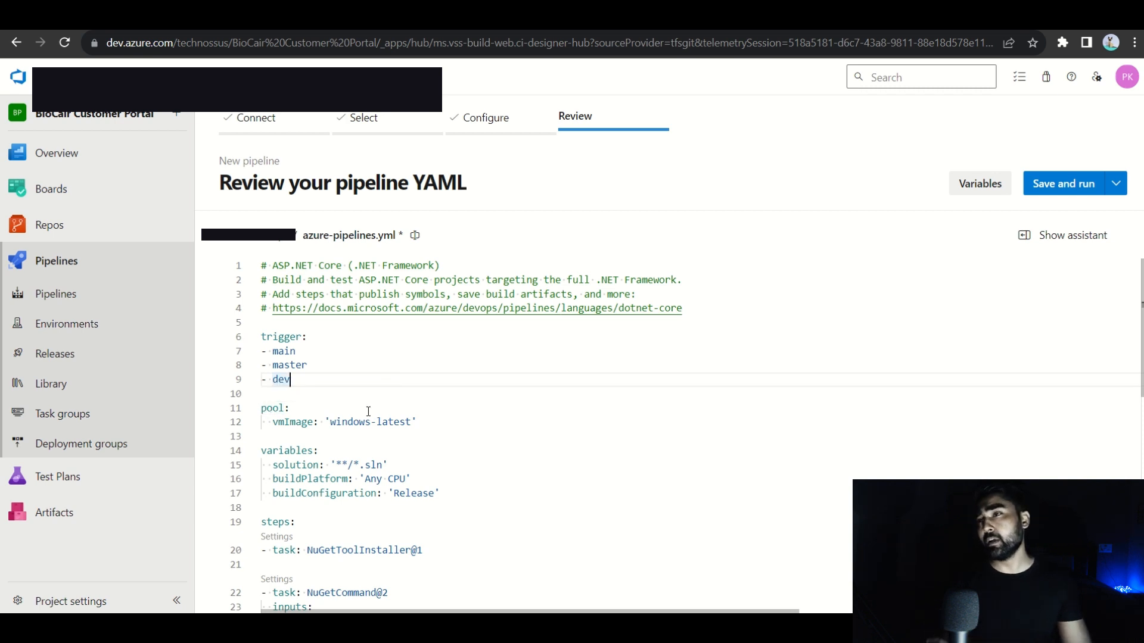
click(294, 422)
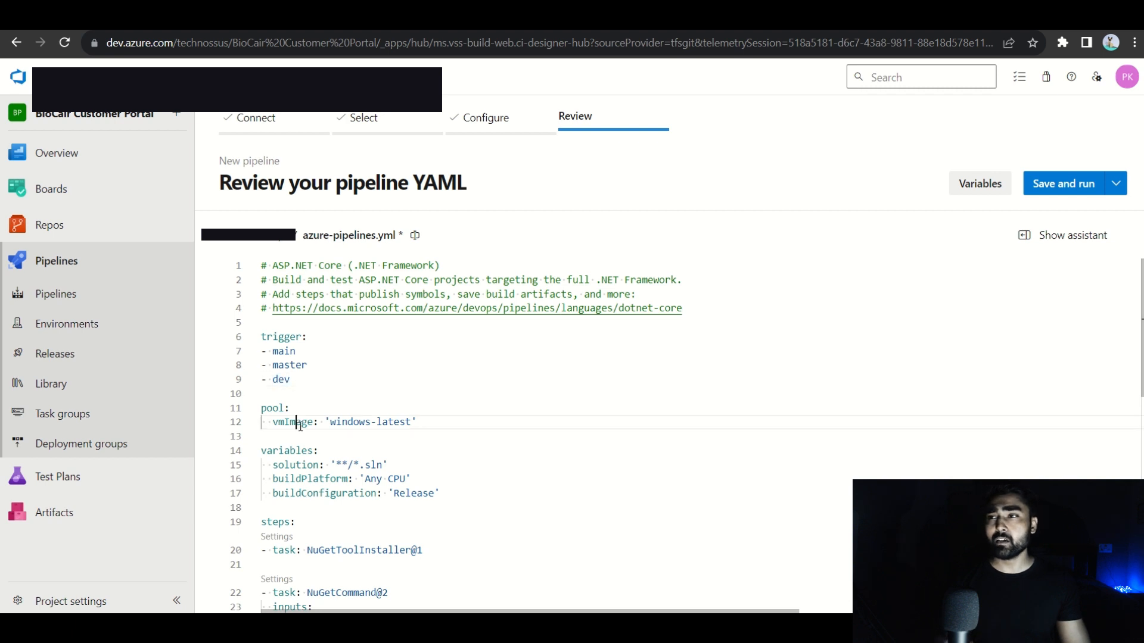
drag(330, 423, 412, 425)
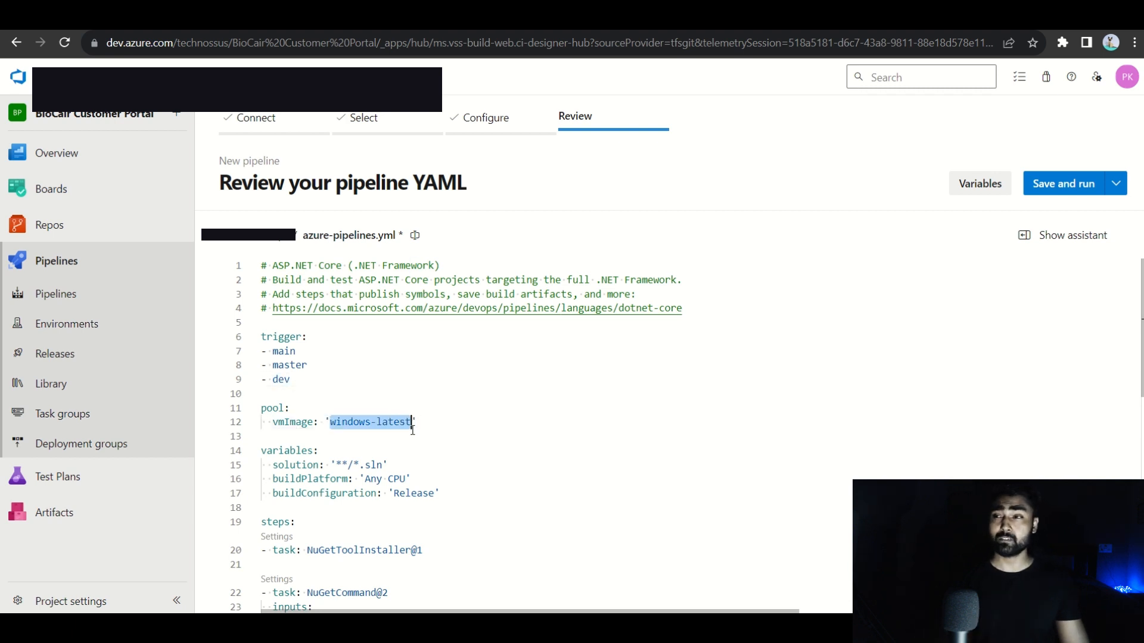
drag(436, 420, 262, 407)
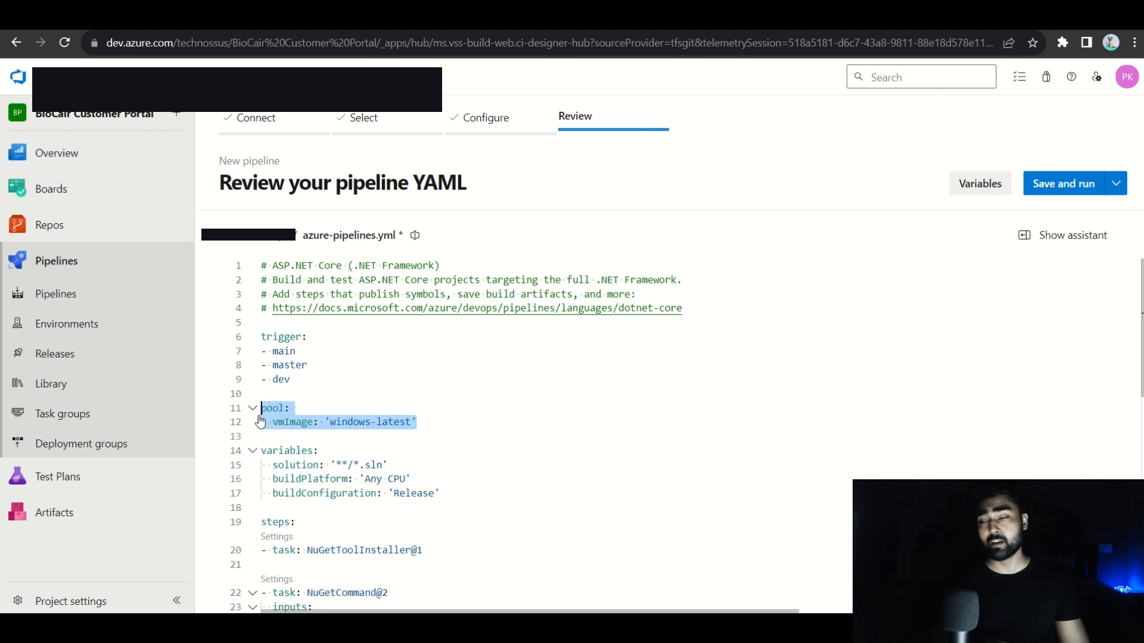
click(429, 425)
drag(414, 422, 330, 423)
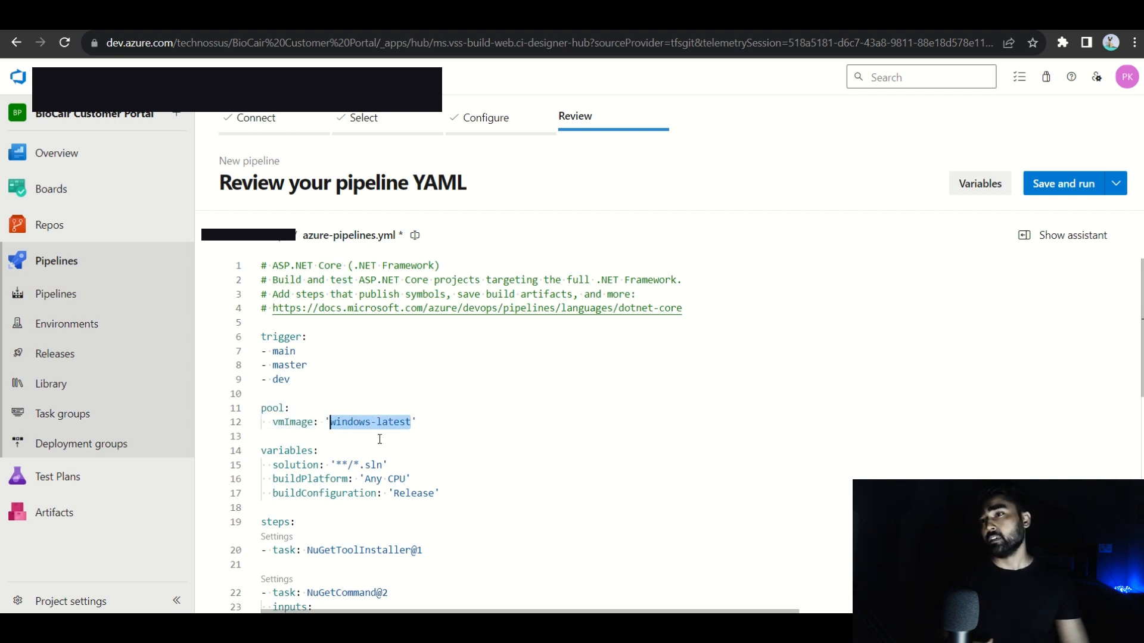
Examine the variables section of the YAML, focusing on the solution variable and its .sln file pattern.
scroll(381, 443, down, 1)
click(292, 404)
double_click(293, 404)
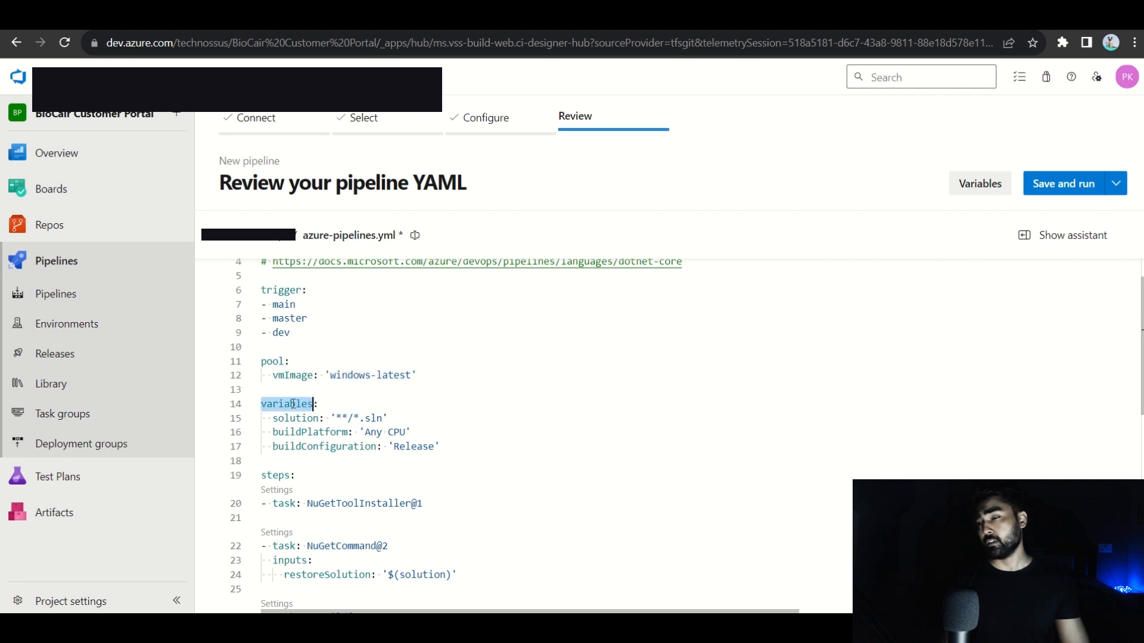
drag(273, 418, 313, 420)
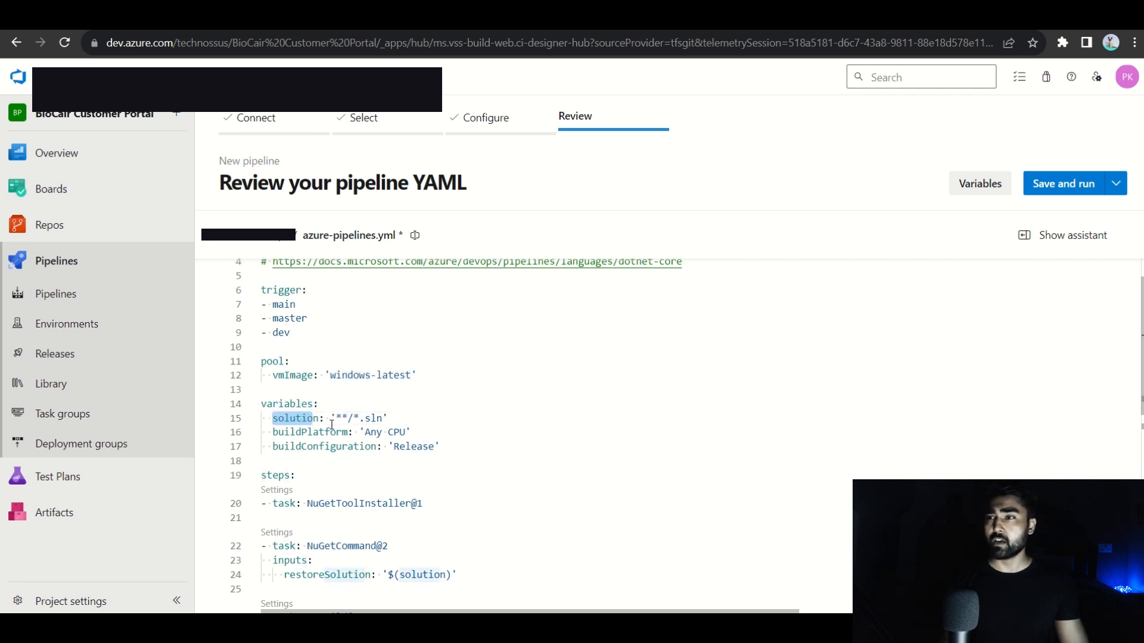
click(351, 458)
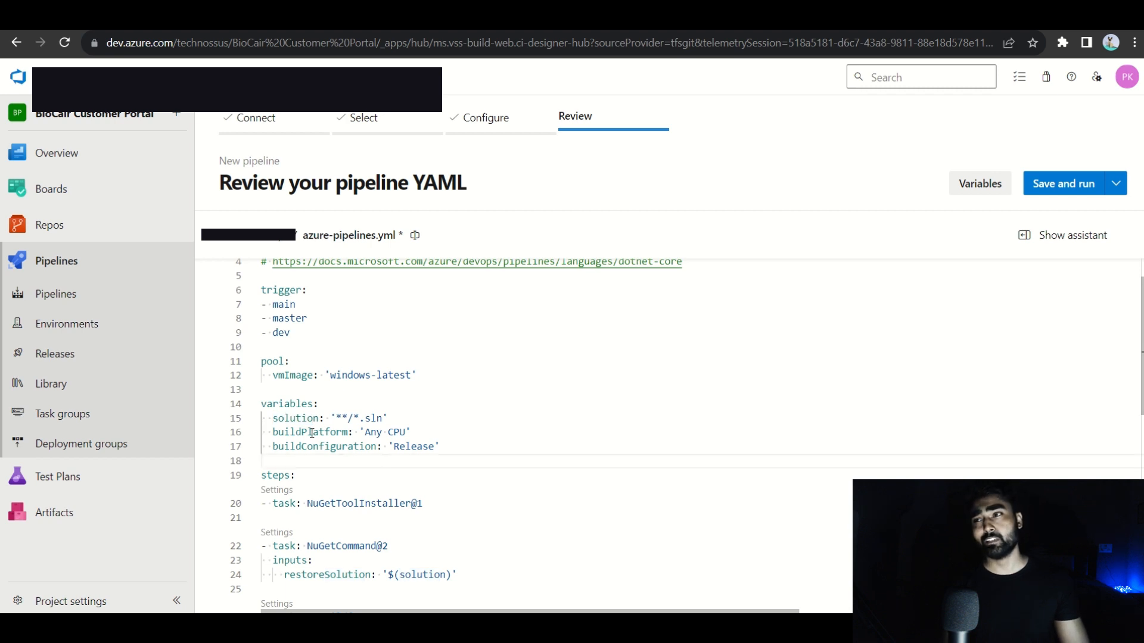
drag(270, 421, 320, 419)
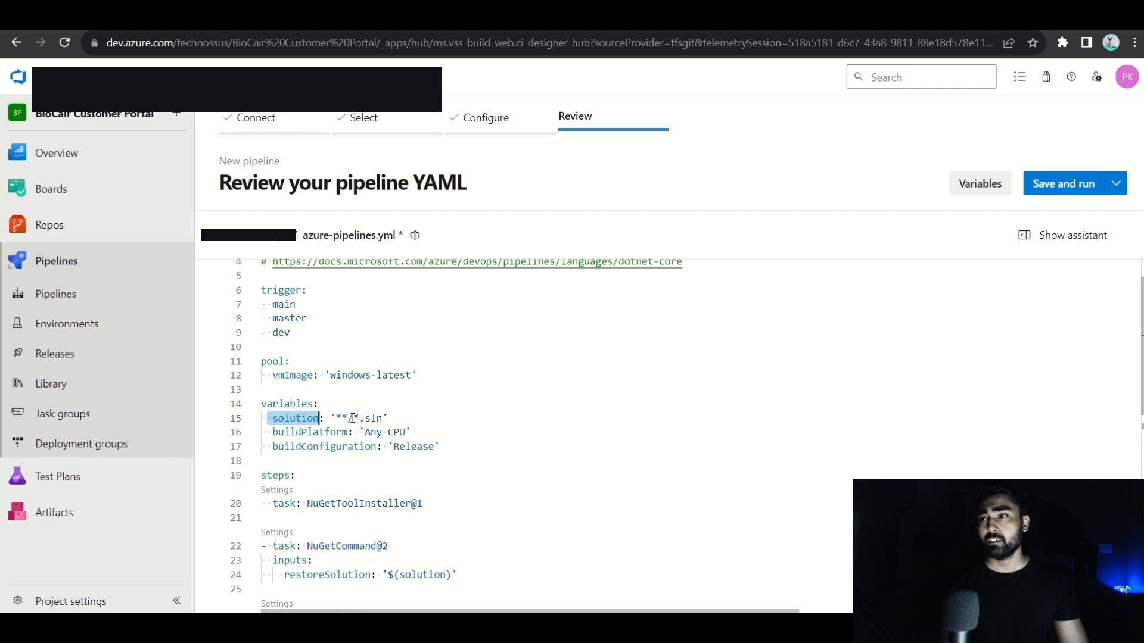
drag(384, 416, 362, 421)
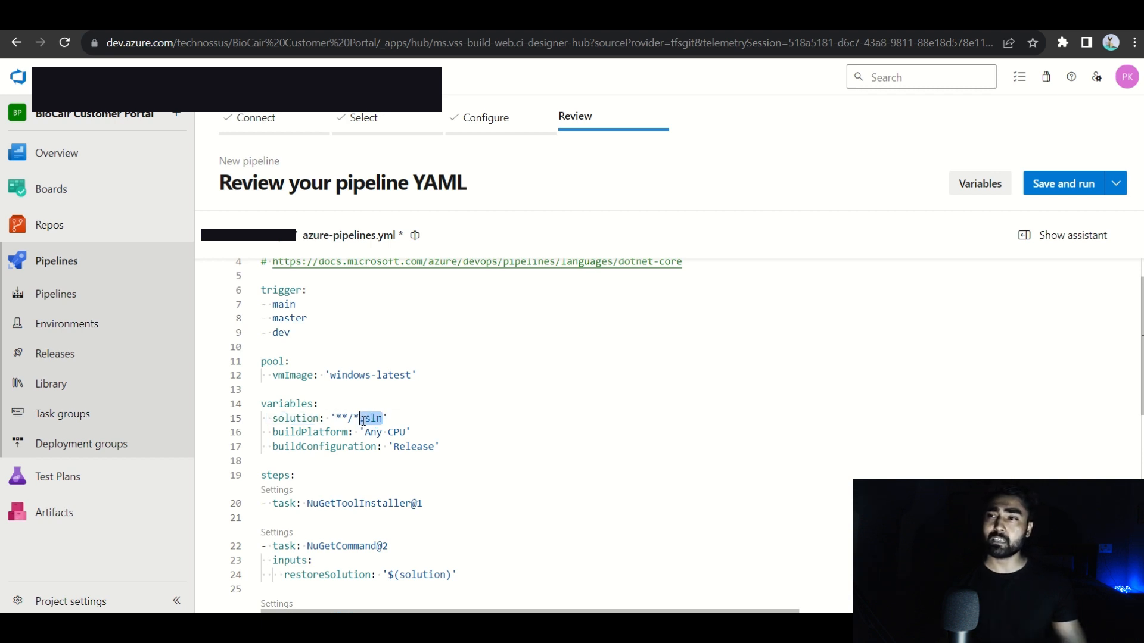
click(341, 424)
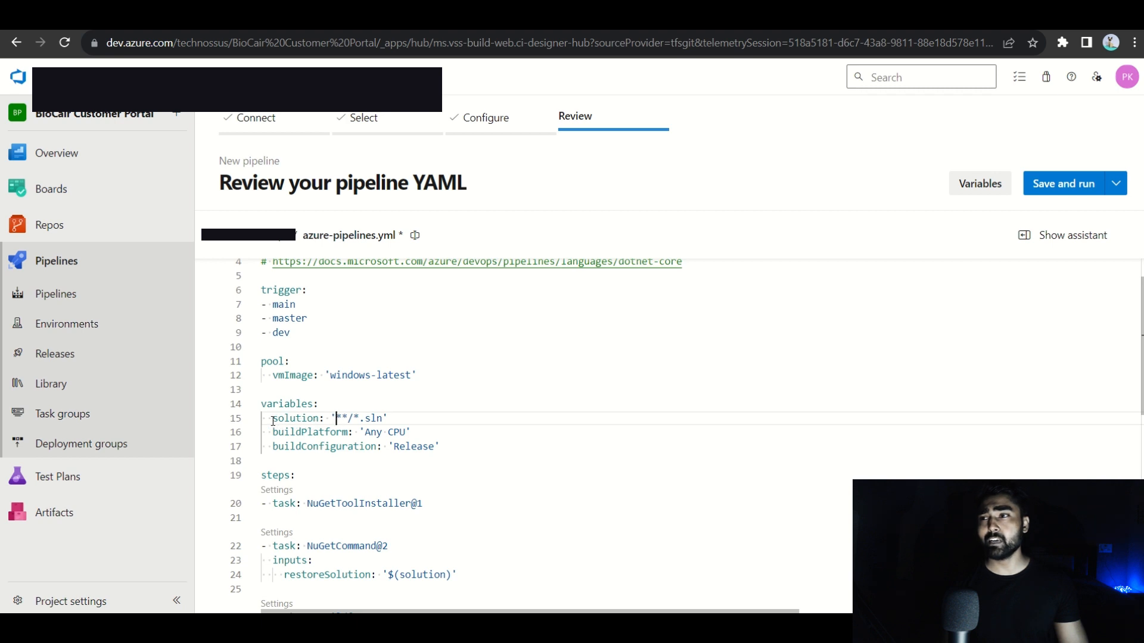
drag(273, 421, 395, 417)
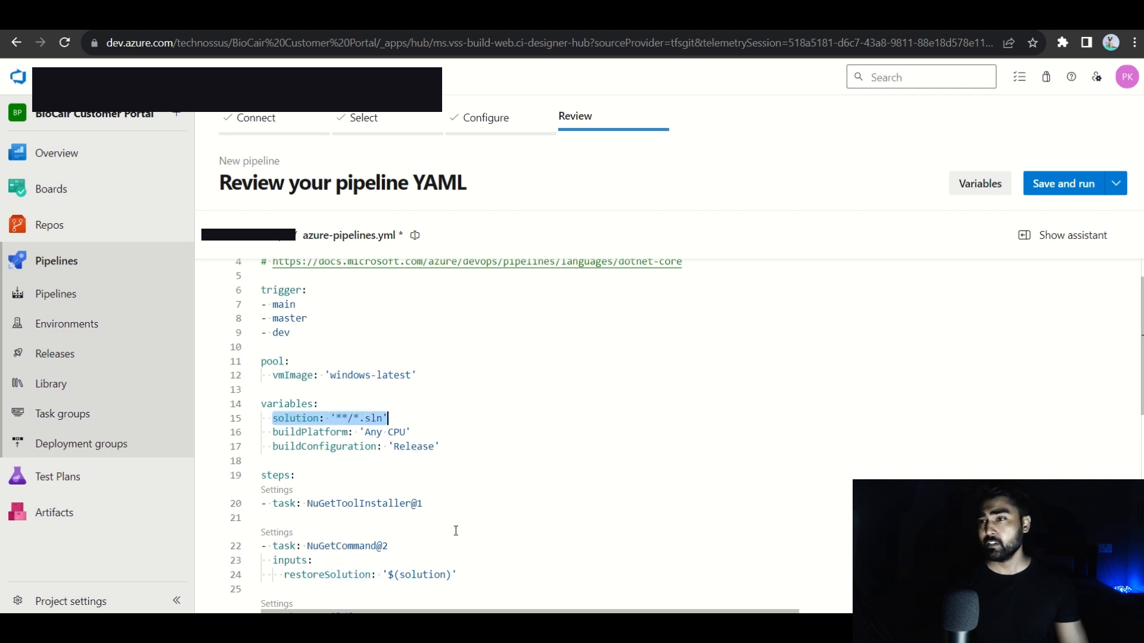
Switch to Visual Studio, open the folder containing WeatherForecast.cs in File Explorer, and inspect the Web API solution file's type and property details.
click(506, 628)
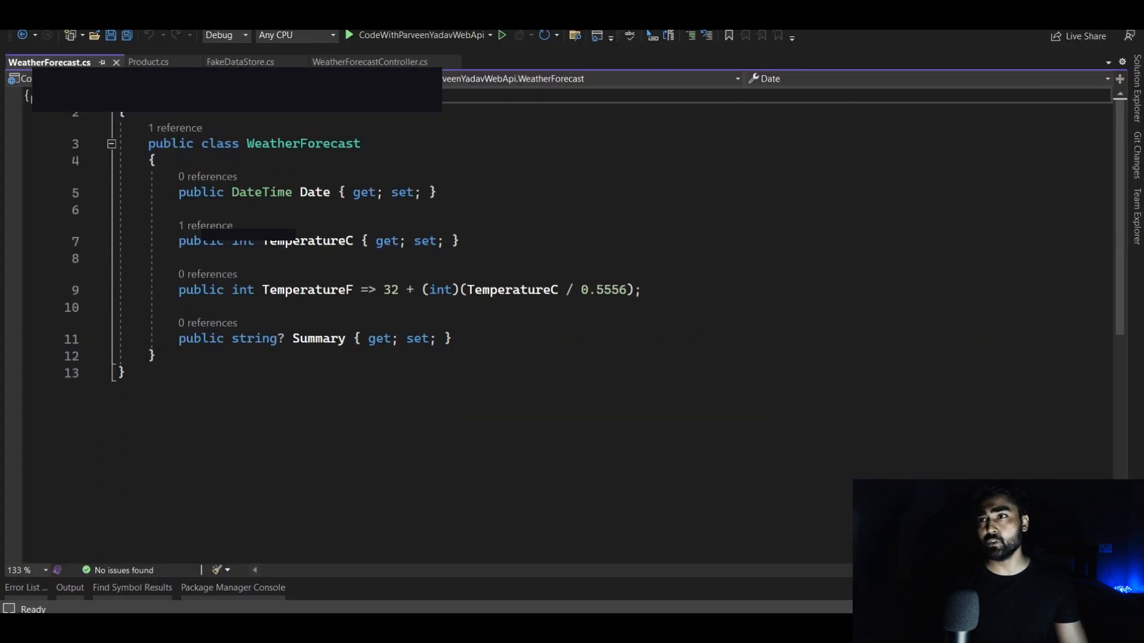
click(539, 197)
right_click(50, 63)
click(113, 189)
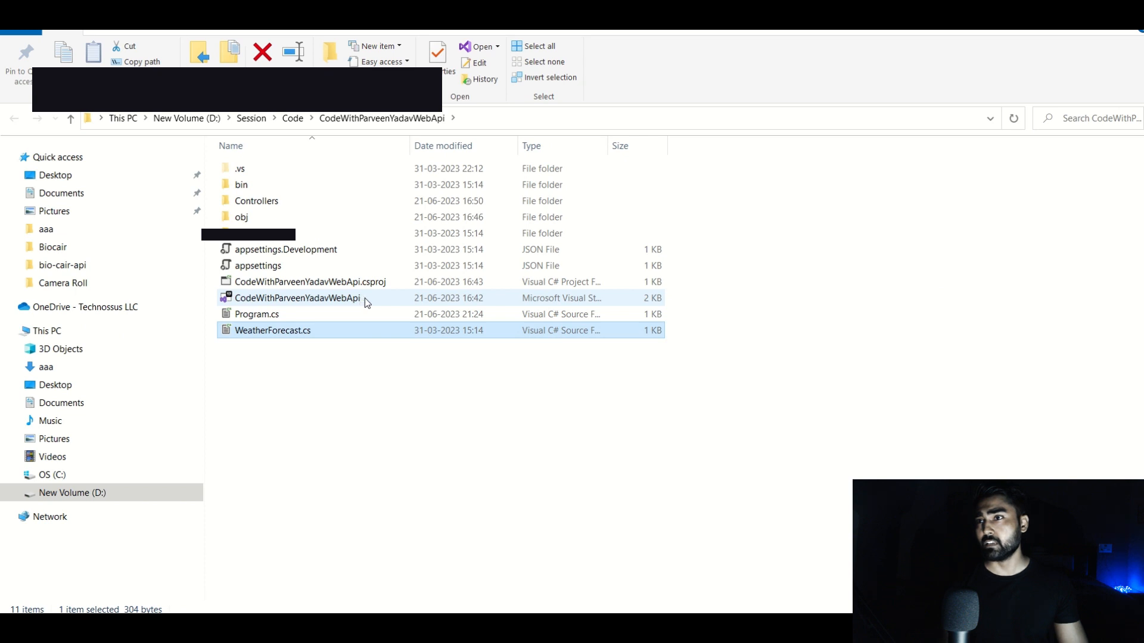
click(365, 299)
drag(515, 146, 710, 147)
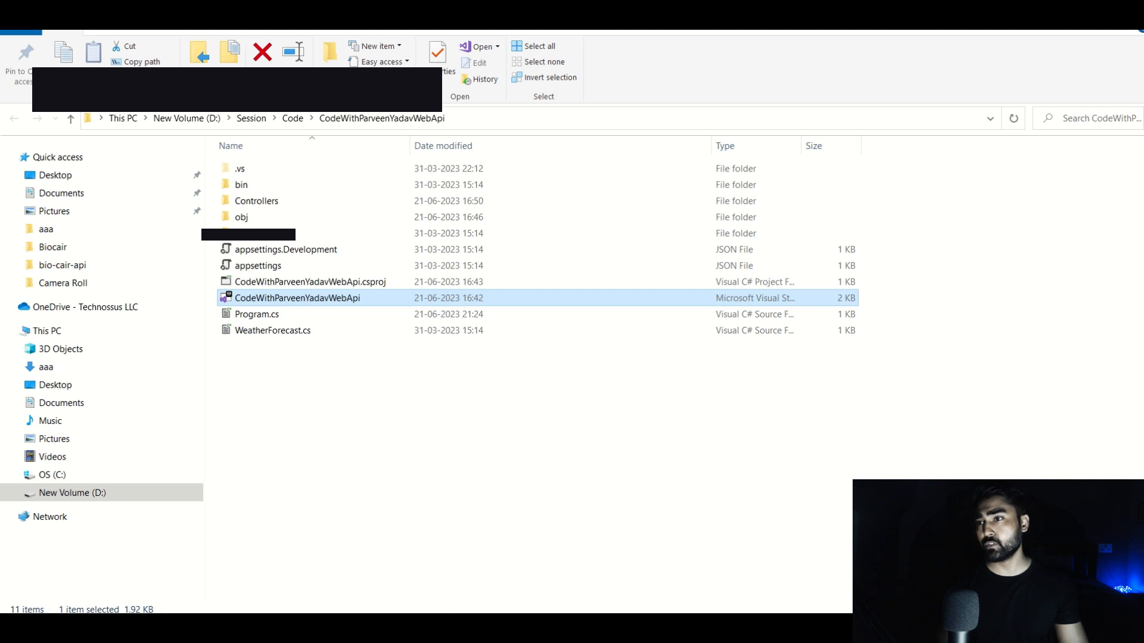
click(387, 628)
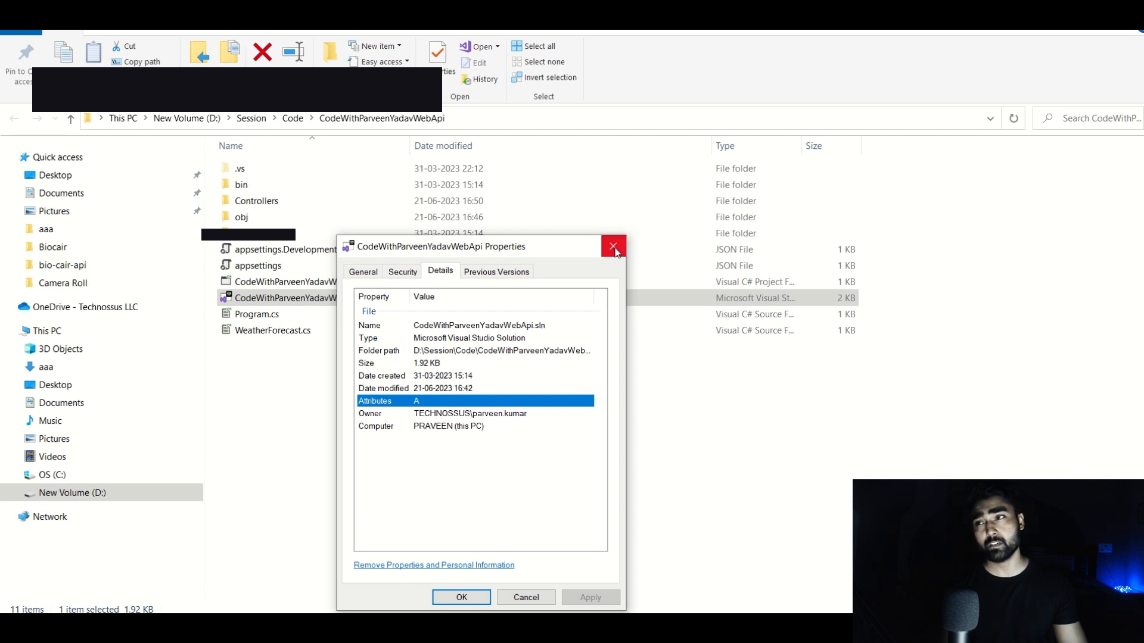
click(614, 246)
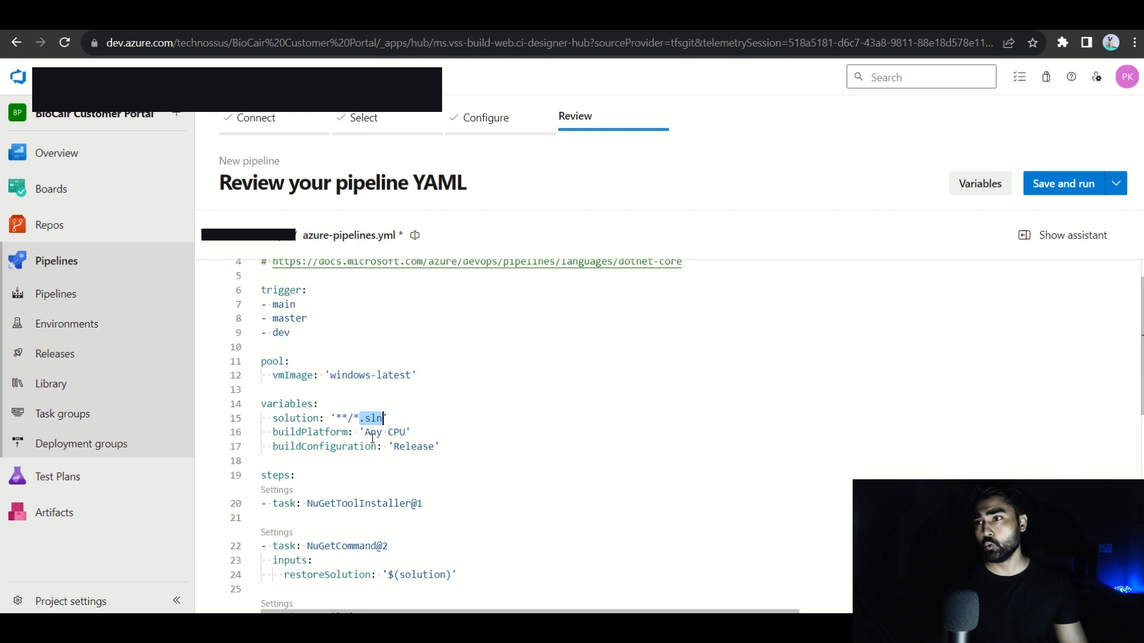
Compare the YAML's buildPlatform variable with the solution platform options in Visual Studio.
click(360, 432)
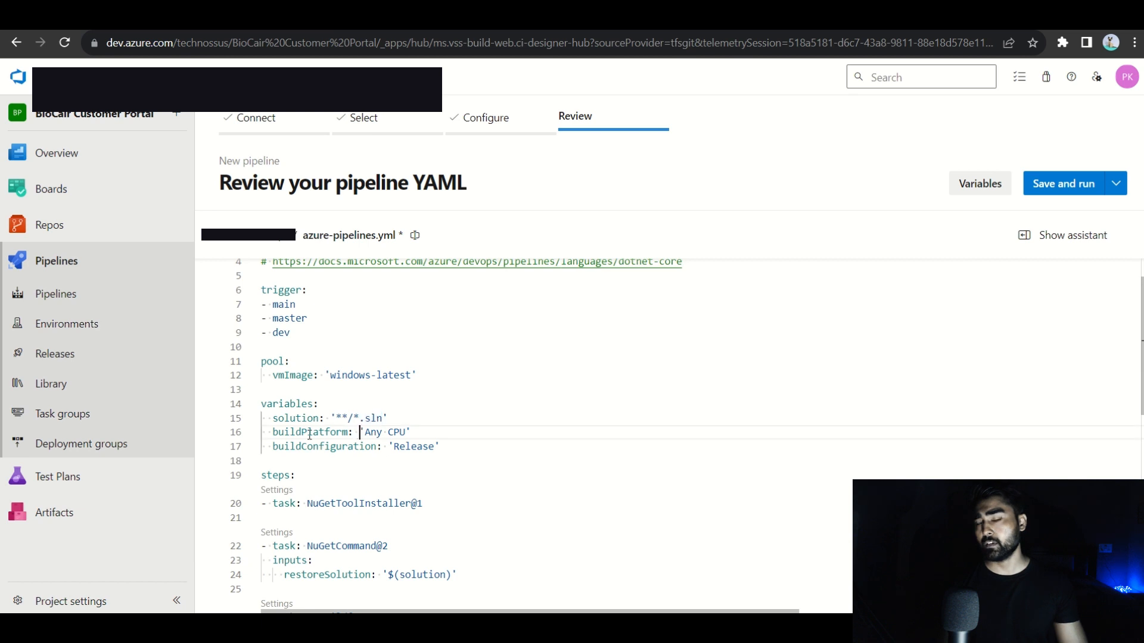
drag(273, 432, 405, 435)
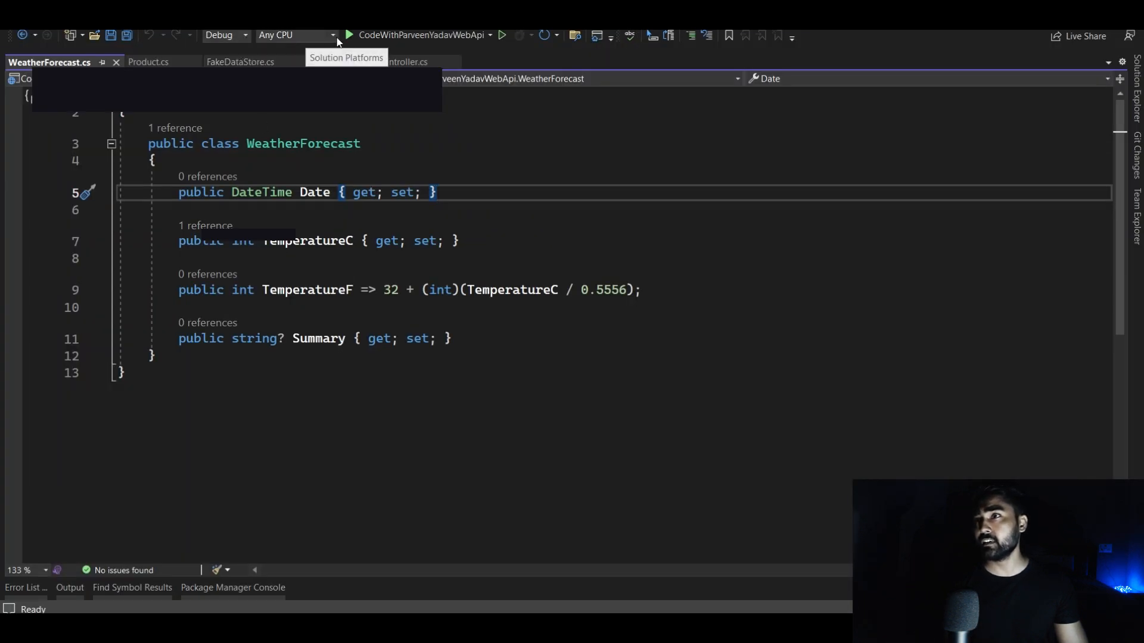
click(335, 37)
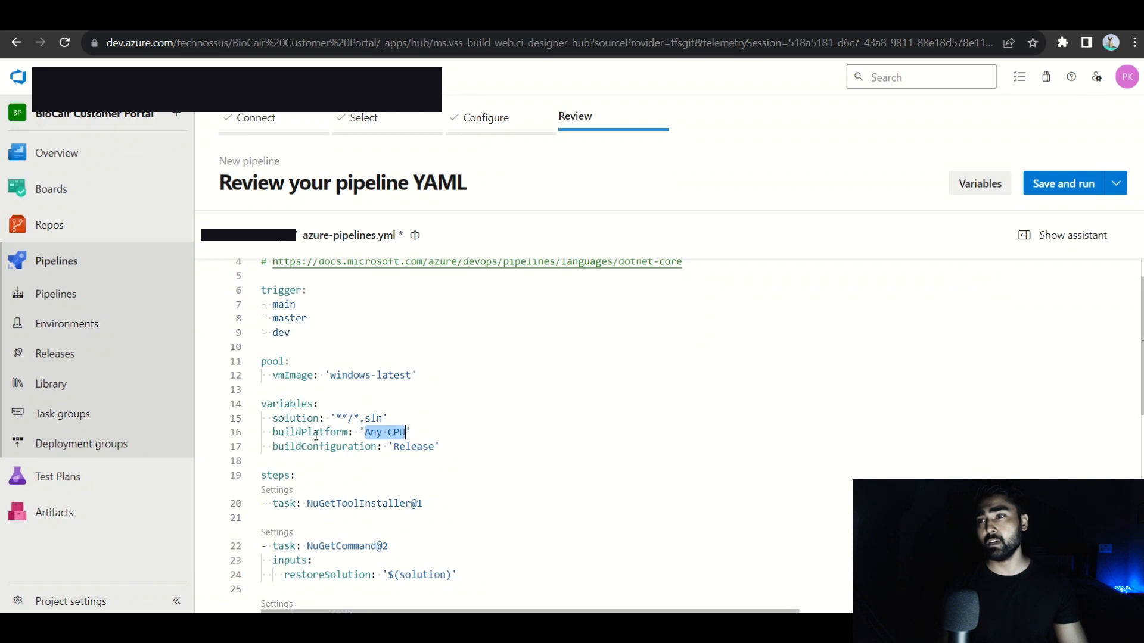
double_click(310, 432)
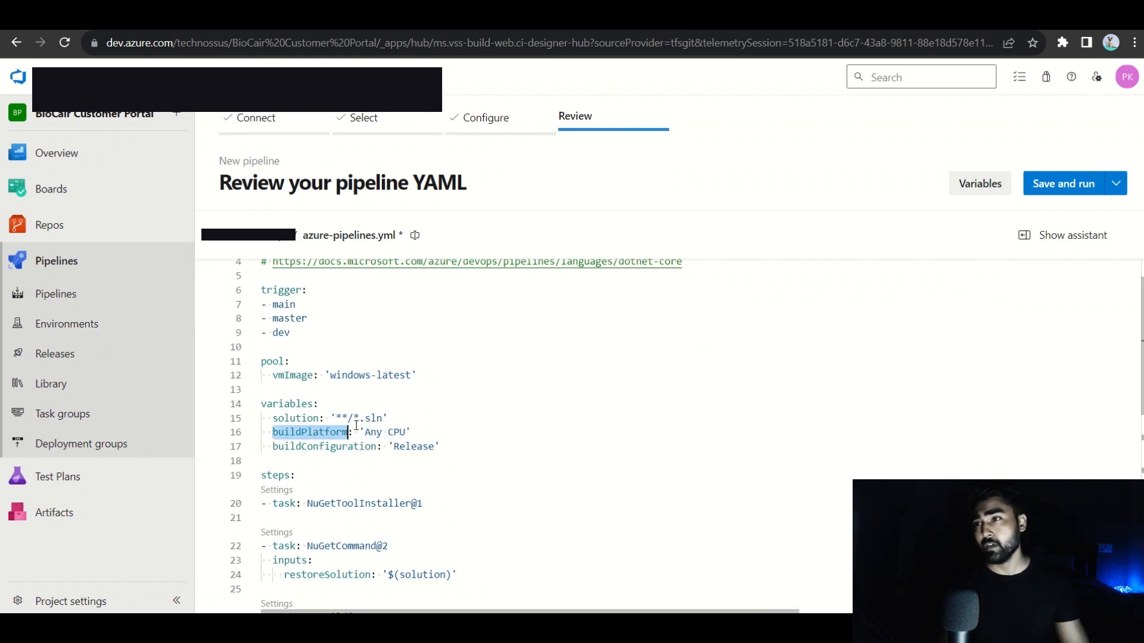
Examine the buildConfiguration variable and its value on line 17 of the YAML.
double_click(347, 446)
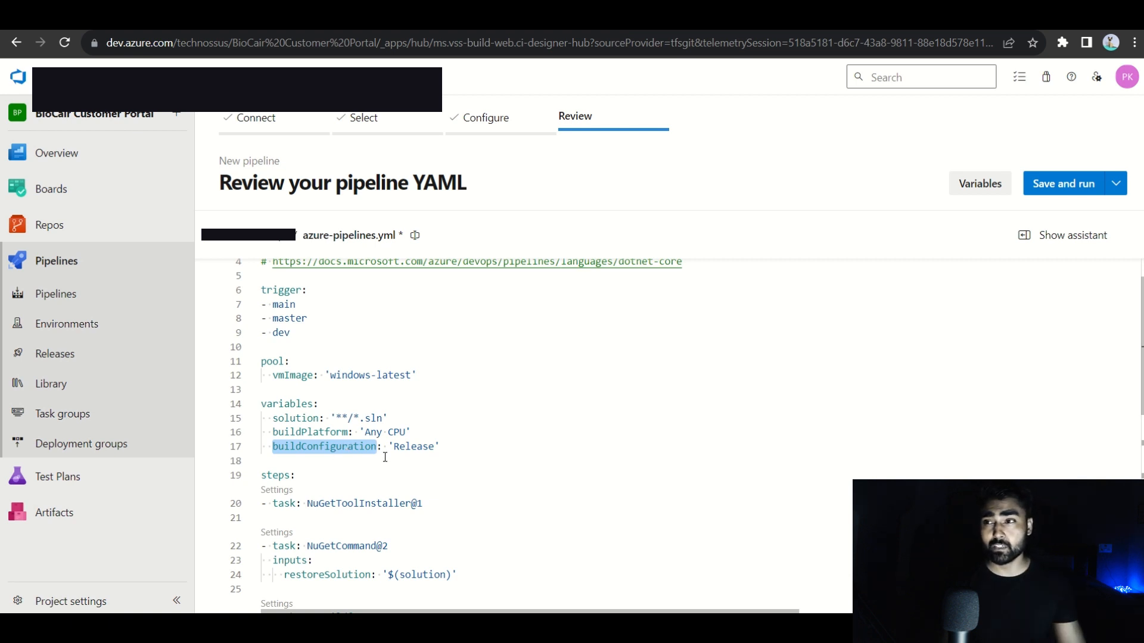
double_click(401, 446)
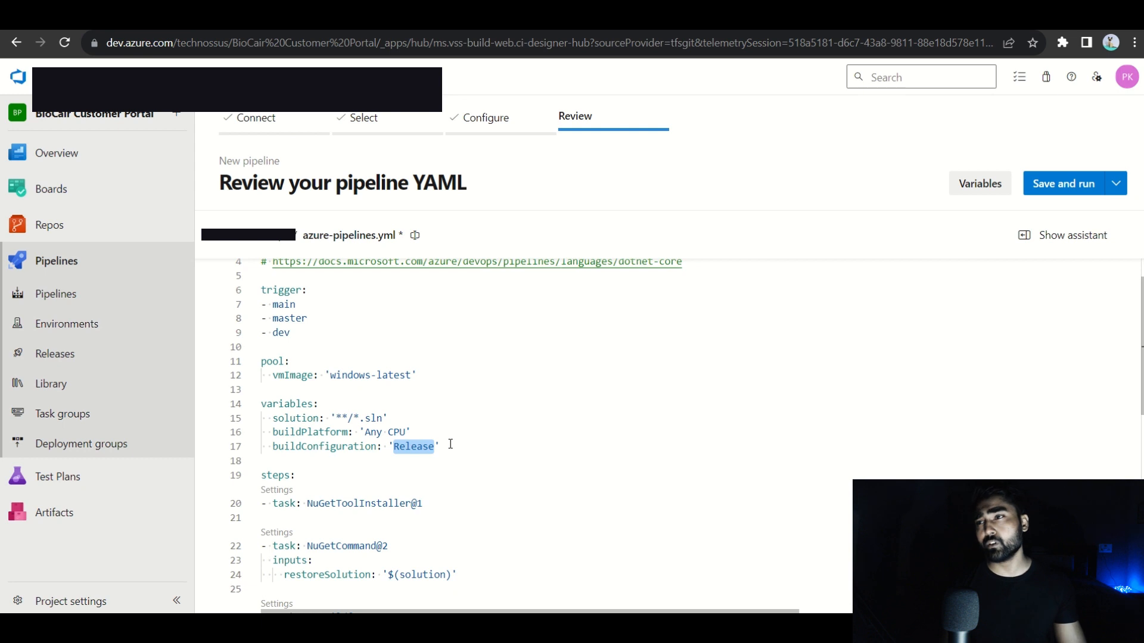
click(480, 447)
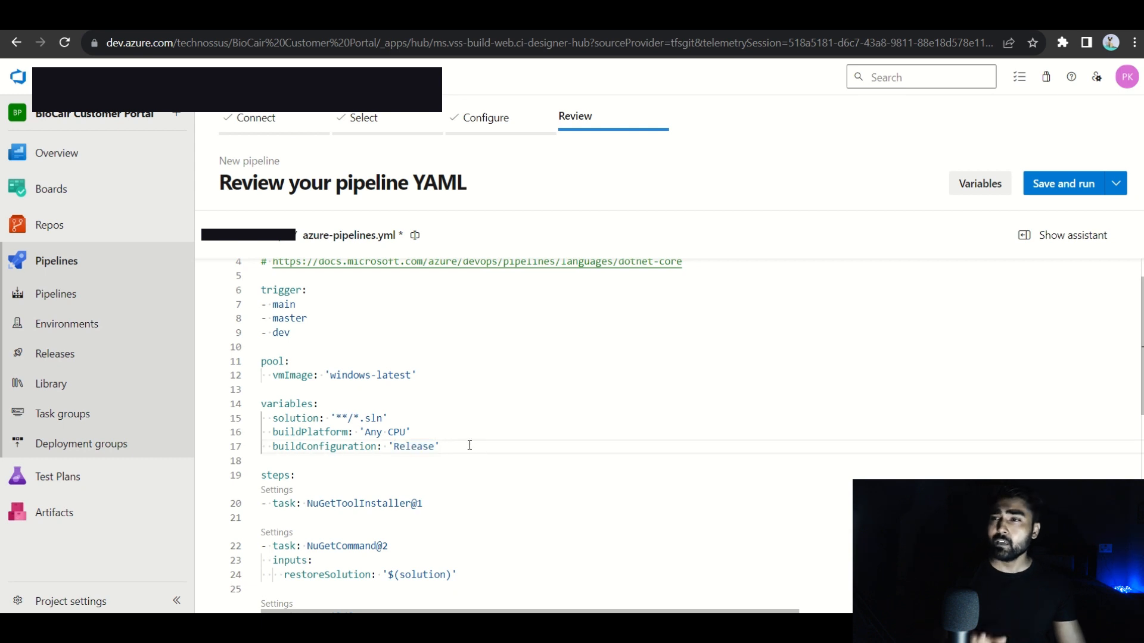
drag(469, 446, 267, 444)
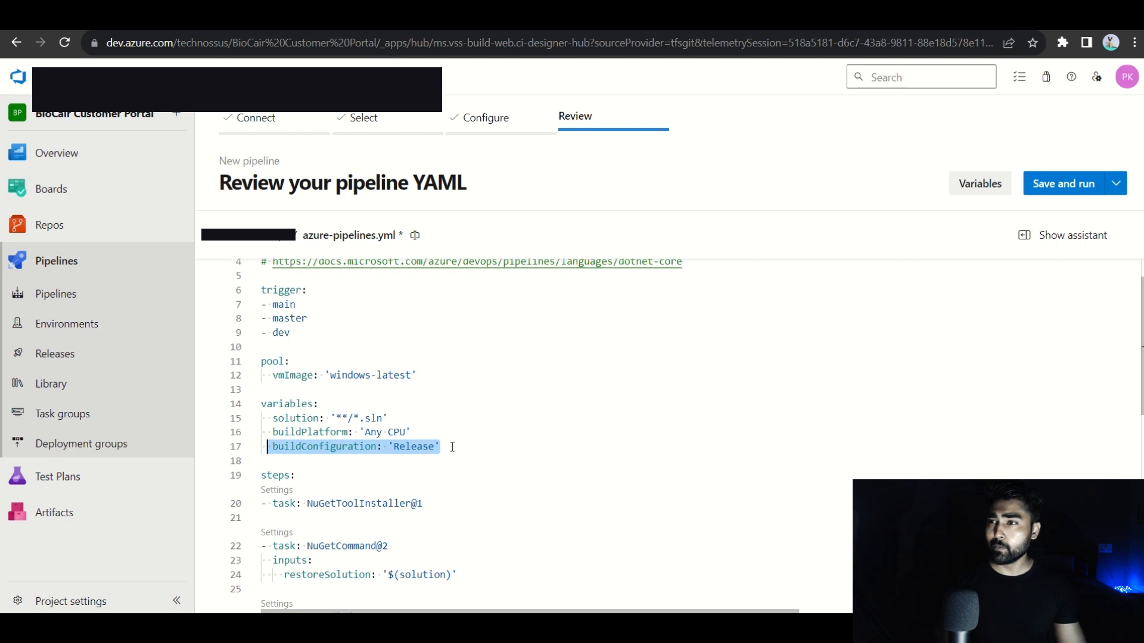
click(417, 446)
drag(468, 450, 432, 439)
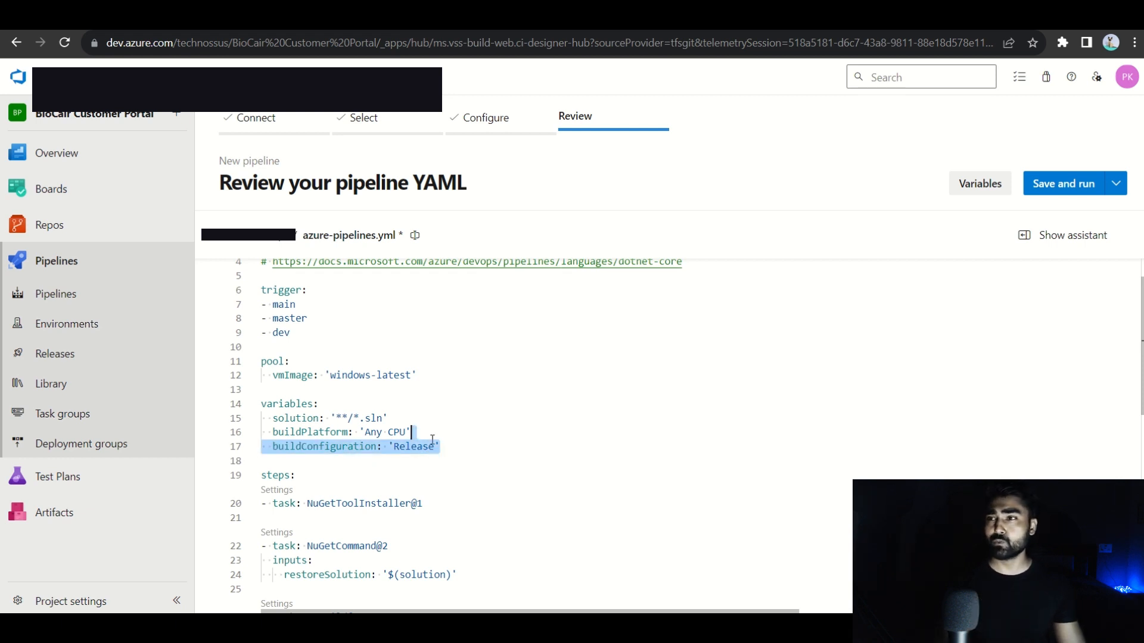
double_click(402, 446)
Check the description of the steps keyword and go over the trigger, pool and variables sections again.
scroll(381, 463, down, 1)
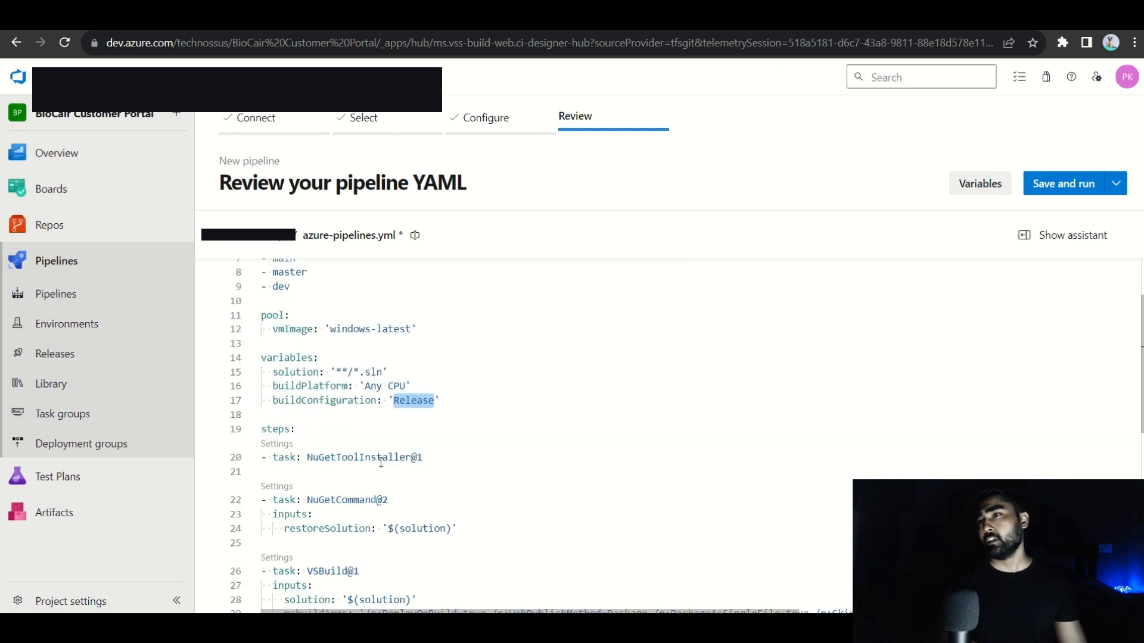
click(296, 428)
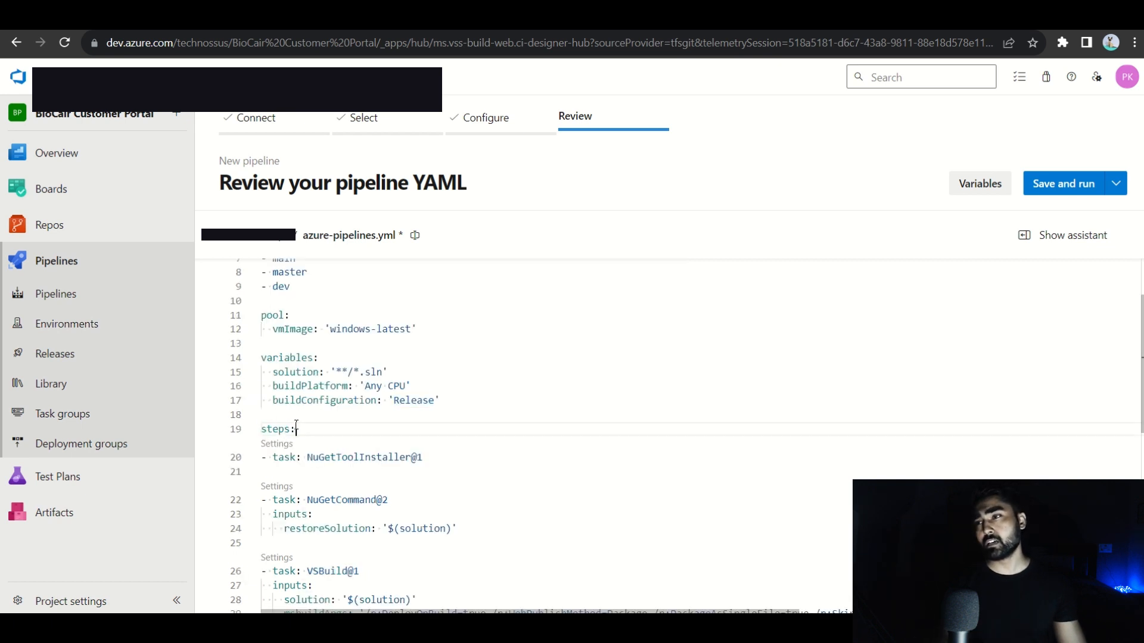
double_click(294, 429)
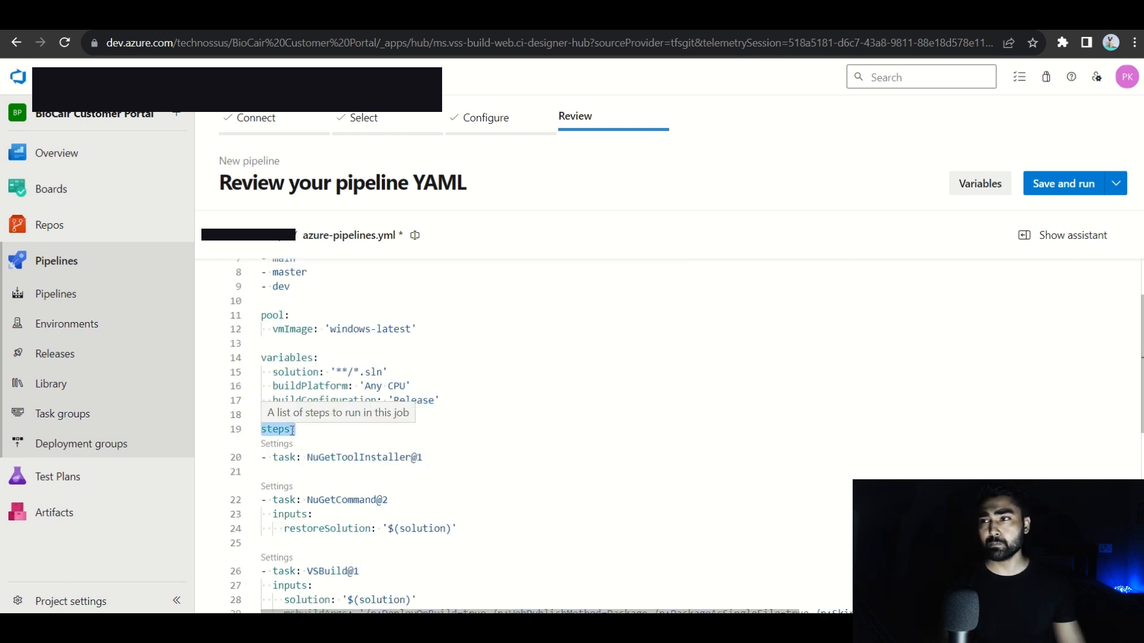
scroll(292, 417, up, 3)
drag(262, 337, 322, 386)
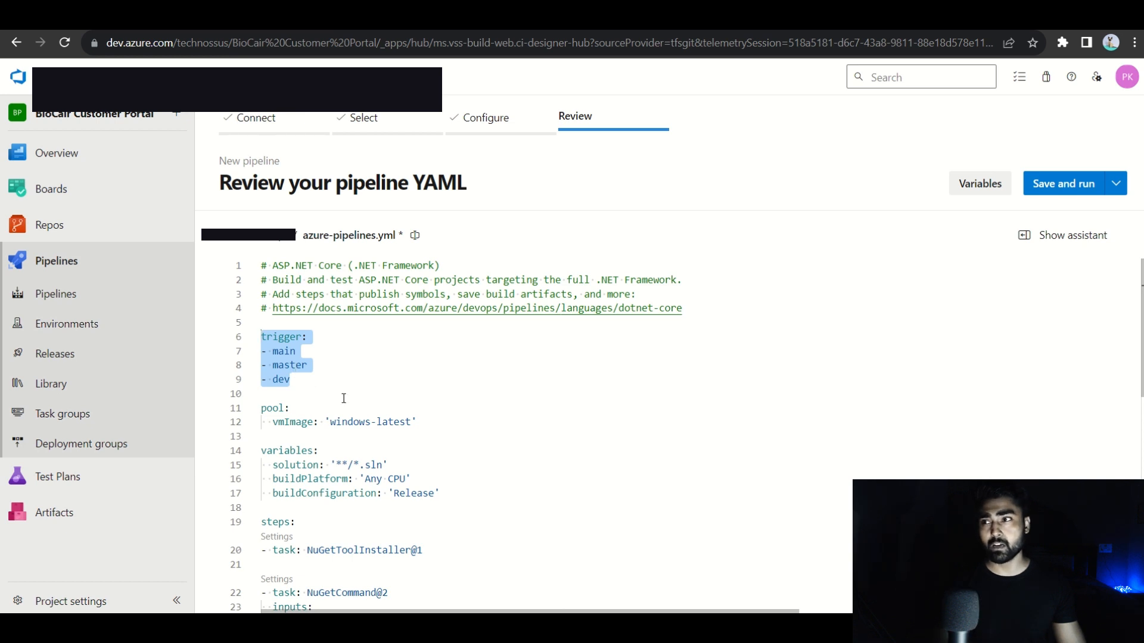
drag(417, 421, 258, 418)
drag(273, 465, 412, 479)
scroll(413, 506, down, 3)
click(452, 362)
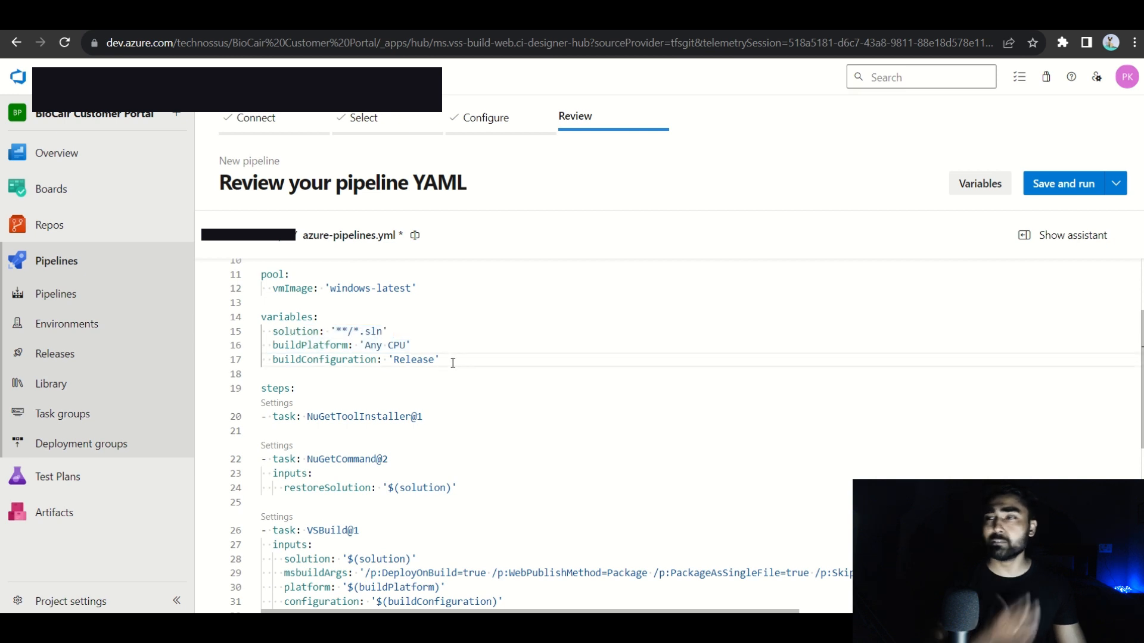
Look through the tasks listed under steps and examine the NuGetToolInstaller@1 task.
scroll(423, 479, down, 5)
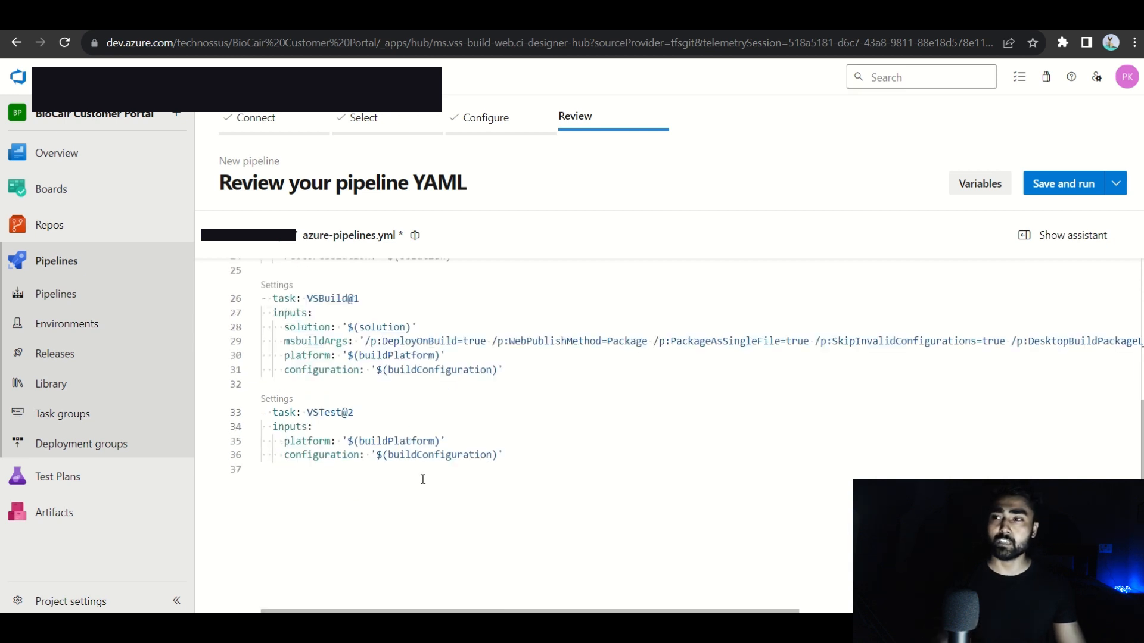
scroll(426, 494, up, 4)
click(327, 352)
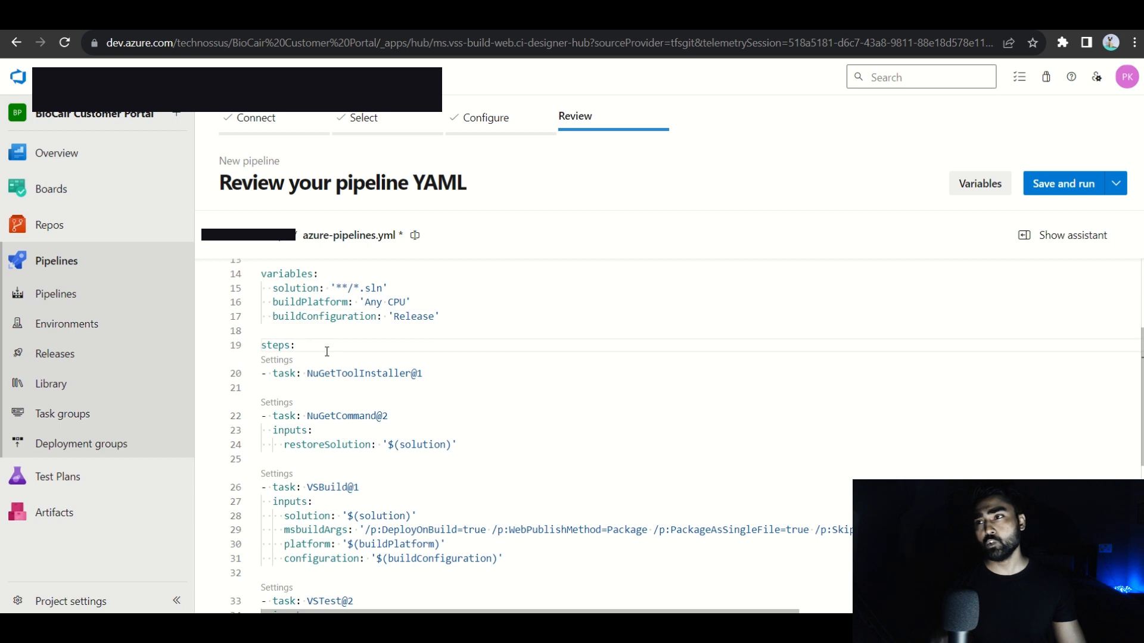
drag(327, 352, 262, 349)
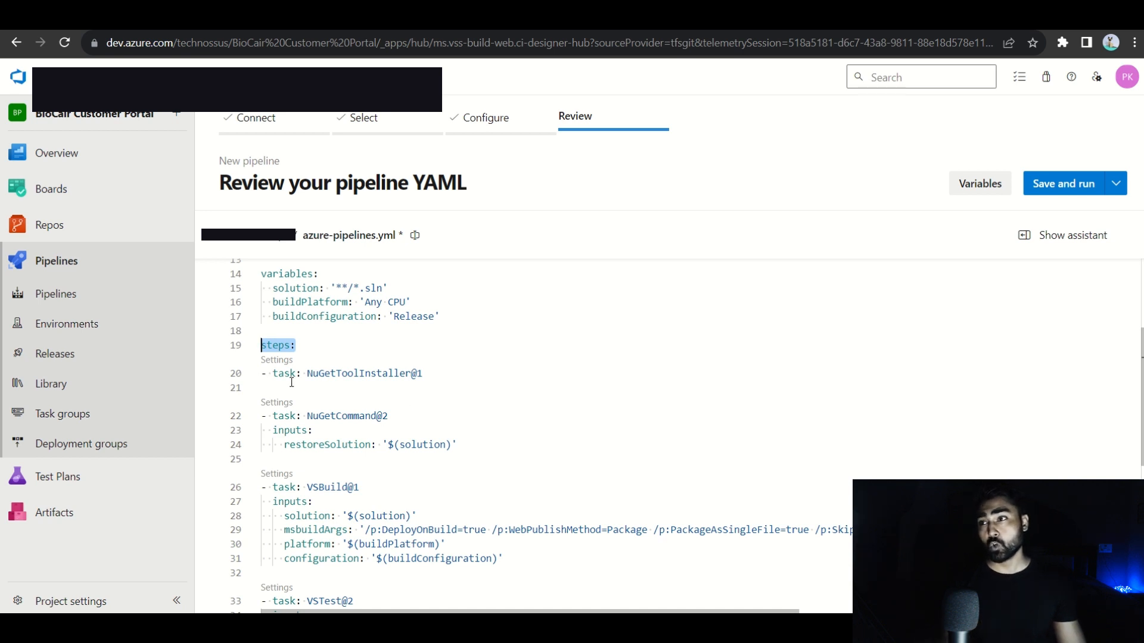
click(274, 374)
double_click(340, 373)
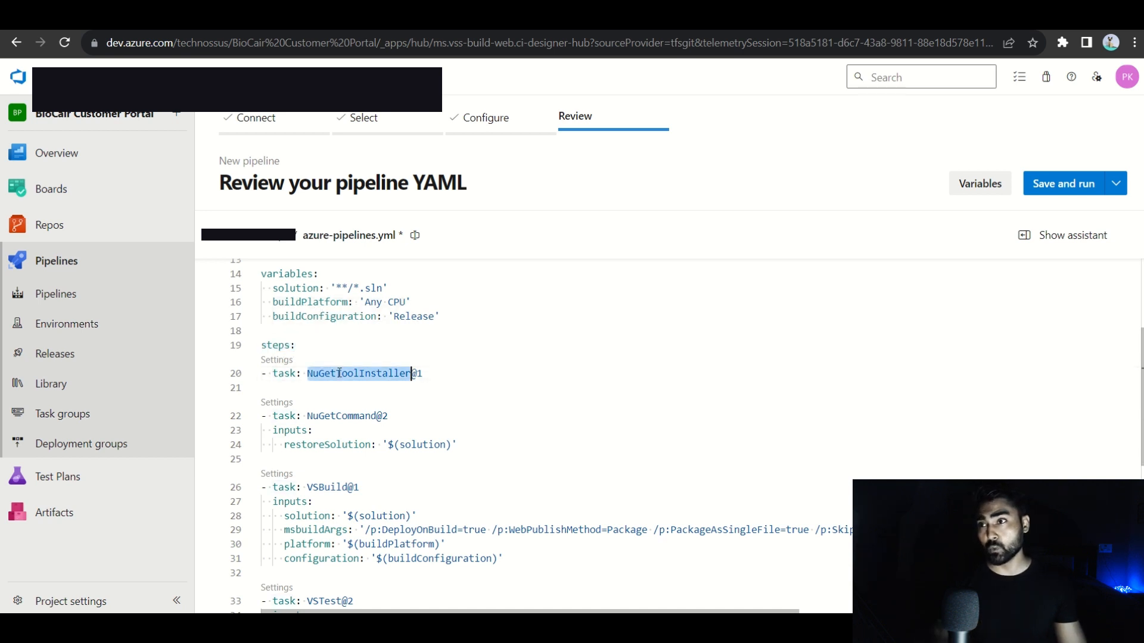
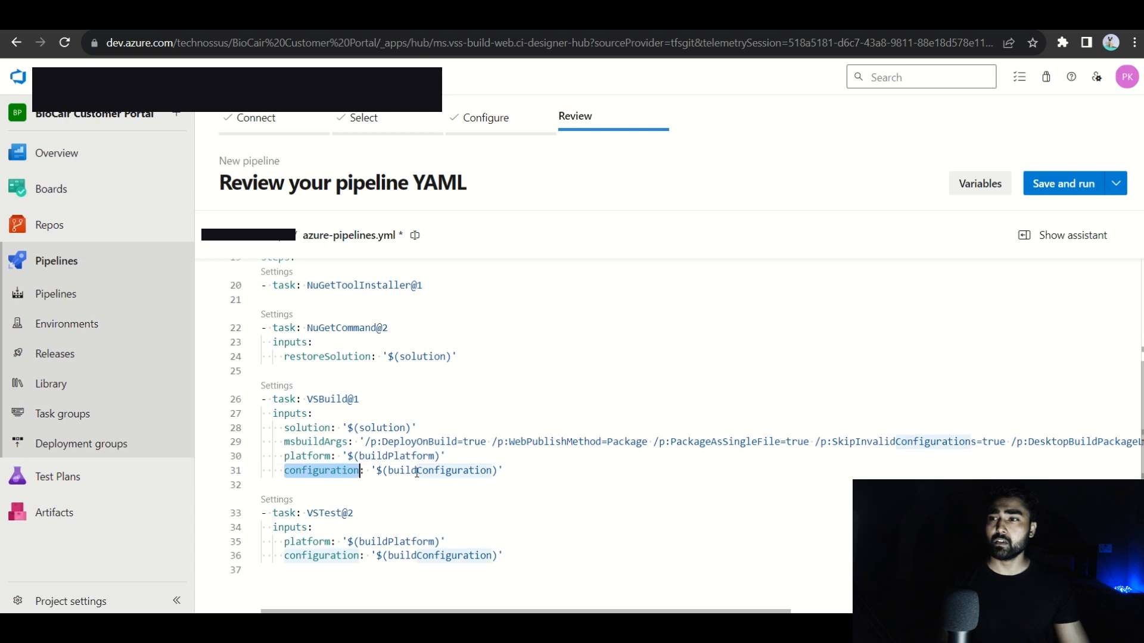
Examine the configuration input of the VSBuild@1 task and read the description of the VSTest@2 task.
drag(385, 472, 497, 471)
double_click(422, 476)
scroll(460, 435, up, 5)
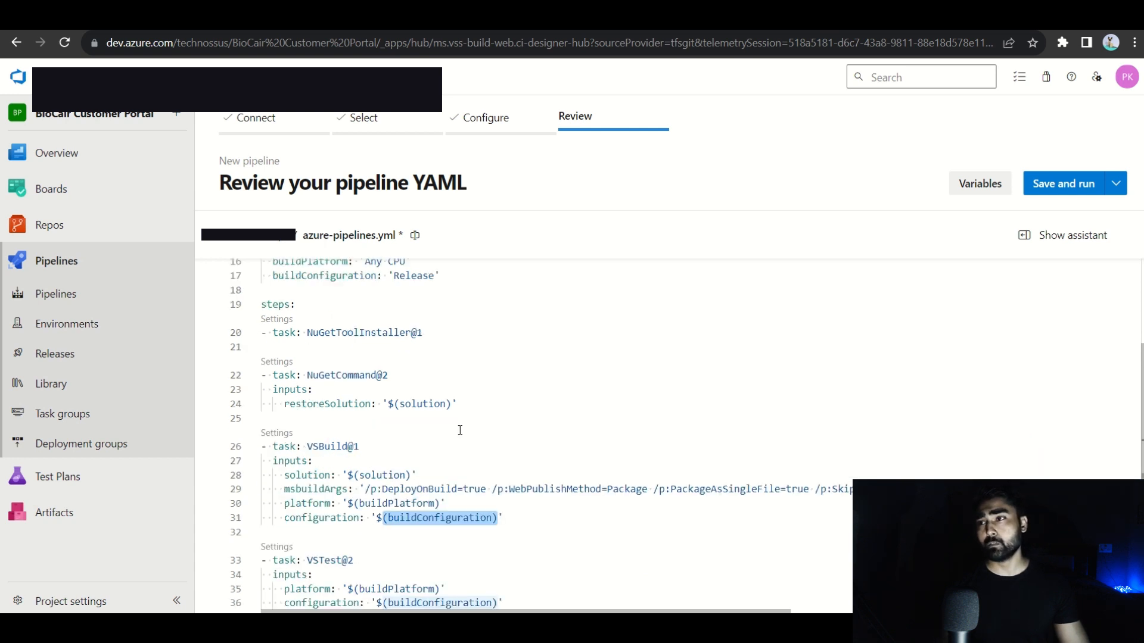
scroll(460, 434, down, 5)
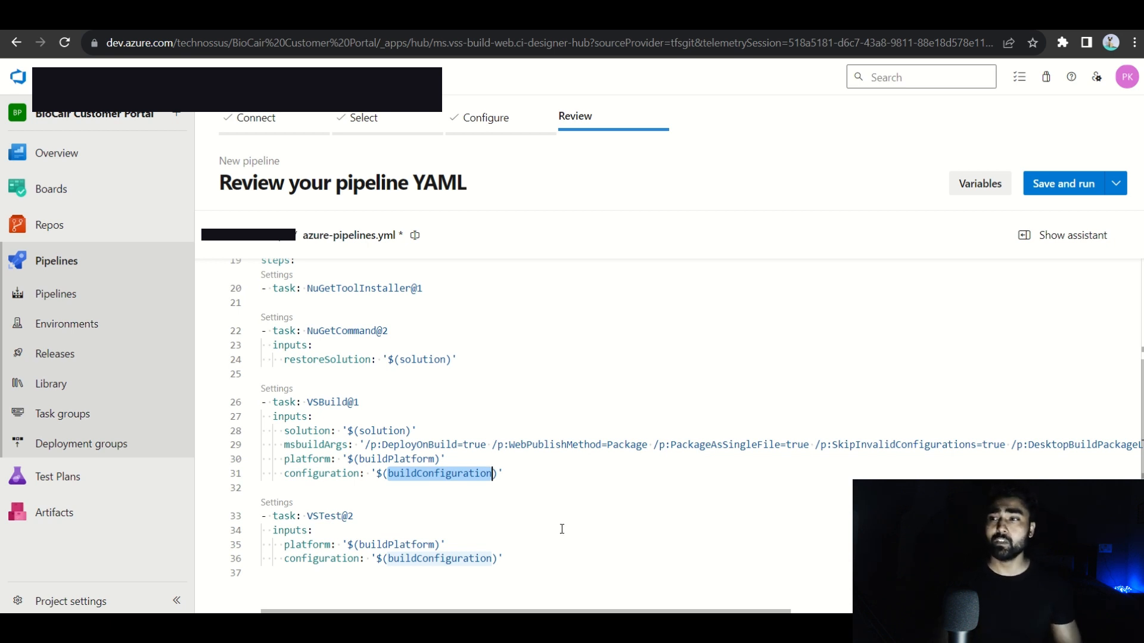
drag(354, 516, 269, 514)
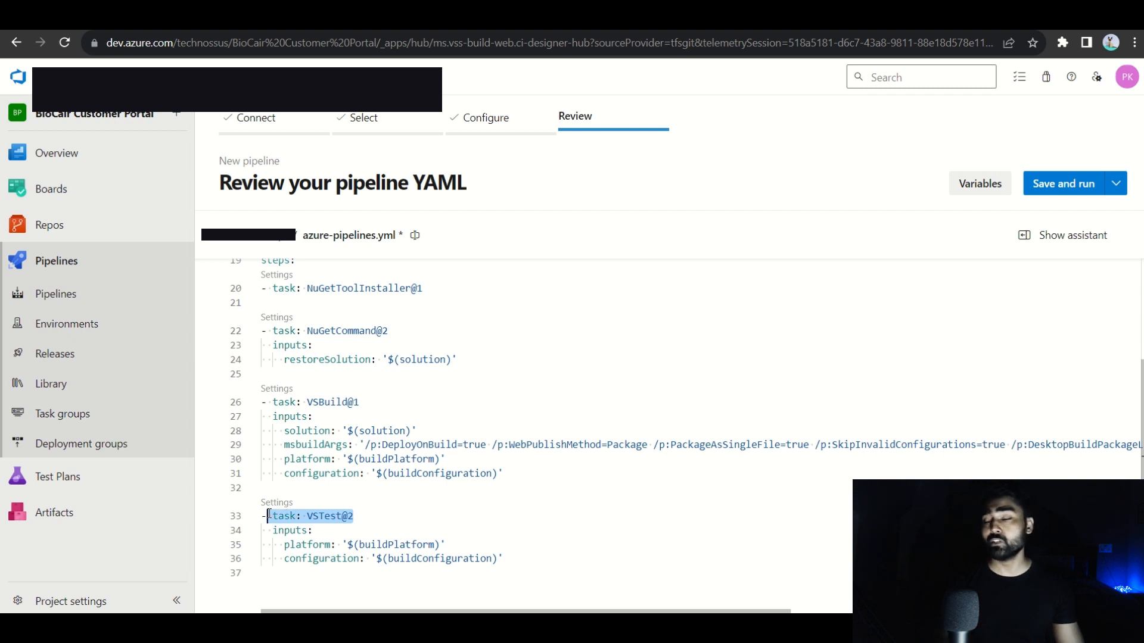
mouse_move(350, 519)
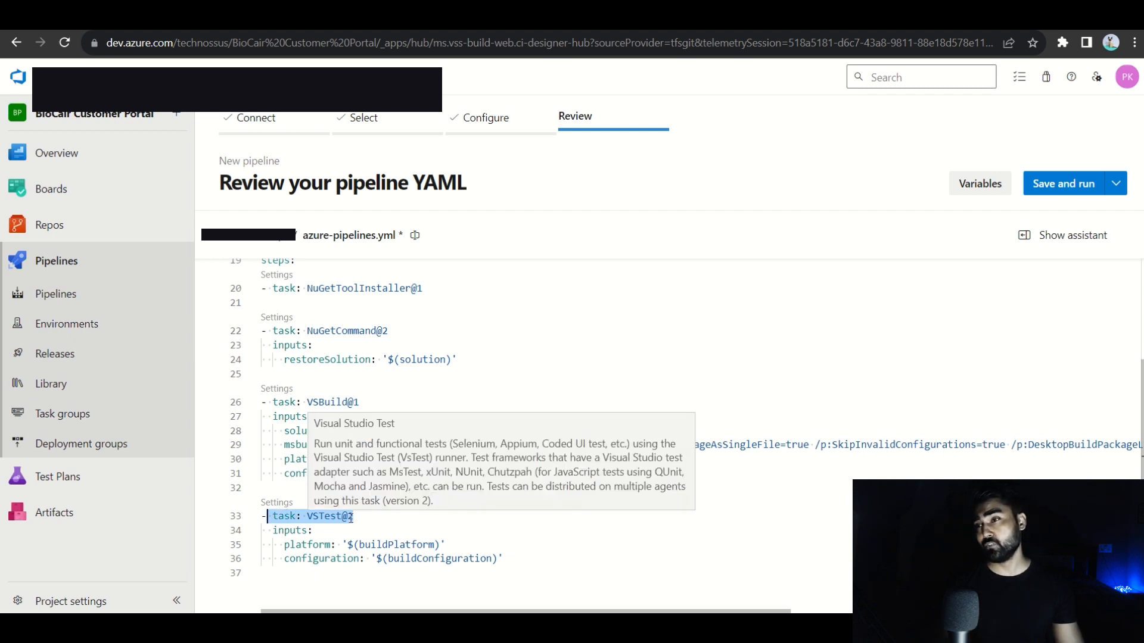
Examine the platform and configuration inputs of the VSTest@2 task and the buildPlatform and buildConfiguration variables they refer to.
drag(274, 532, 313, 530)
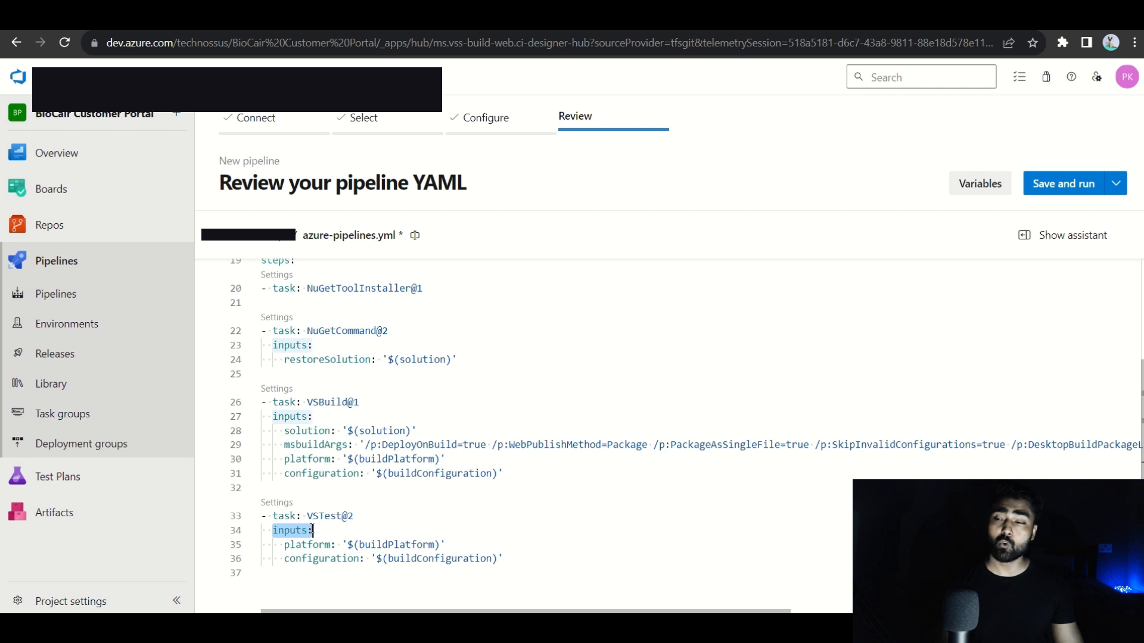
click(306, 544)
click(325, 560)
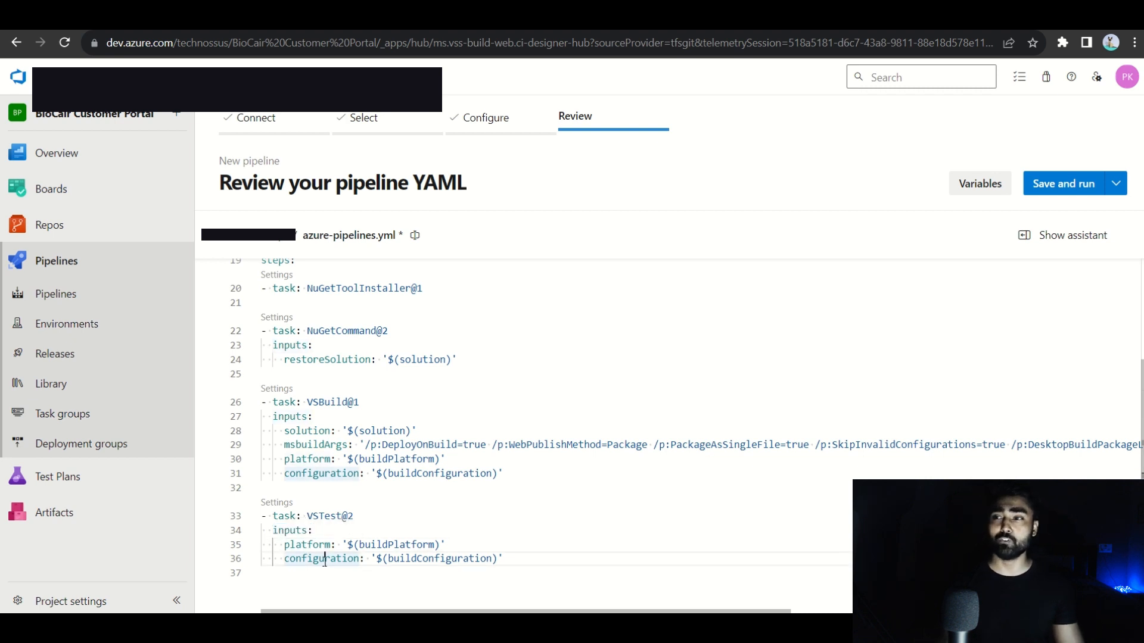
click(408, 545)
click(417, 559)
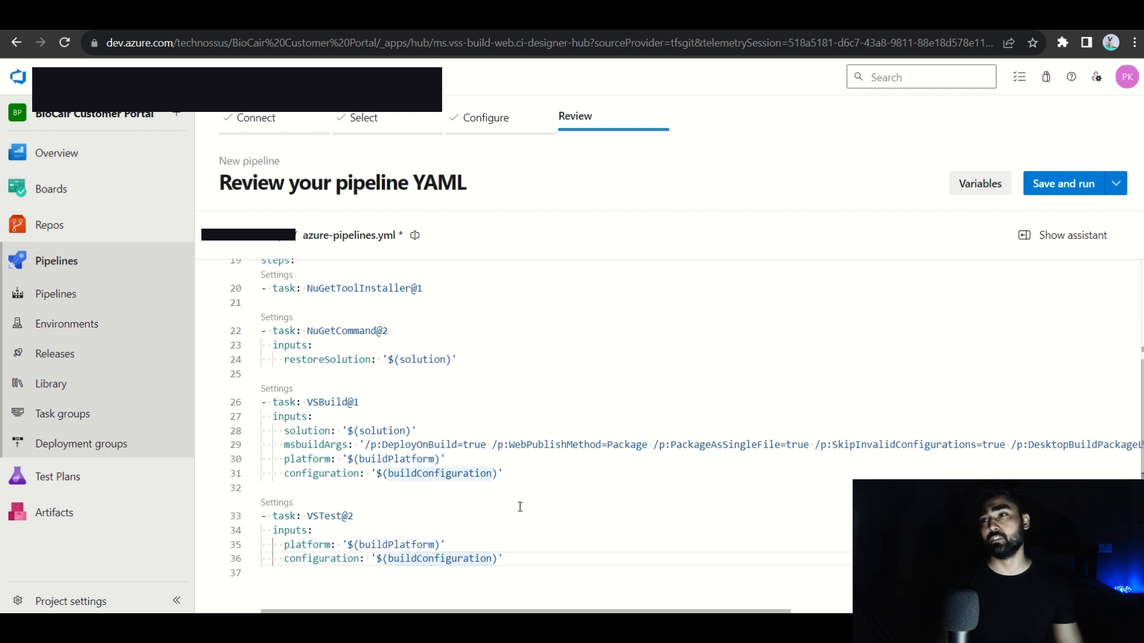
scroll(469, 503, up, 2)
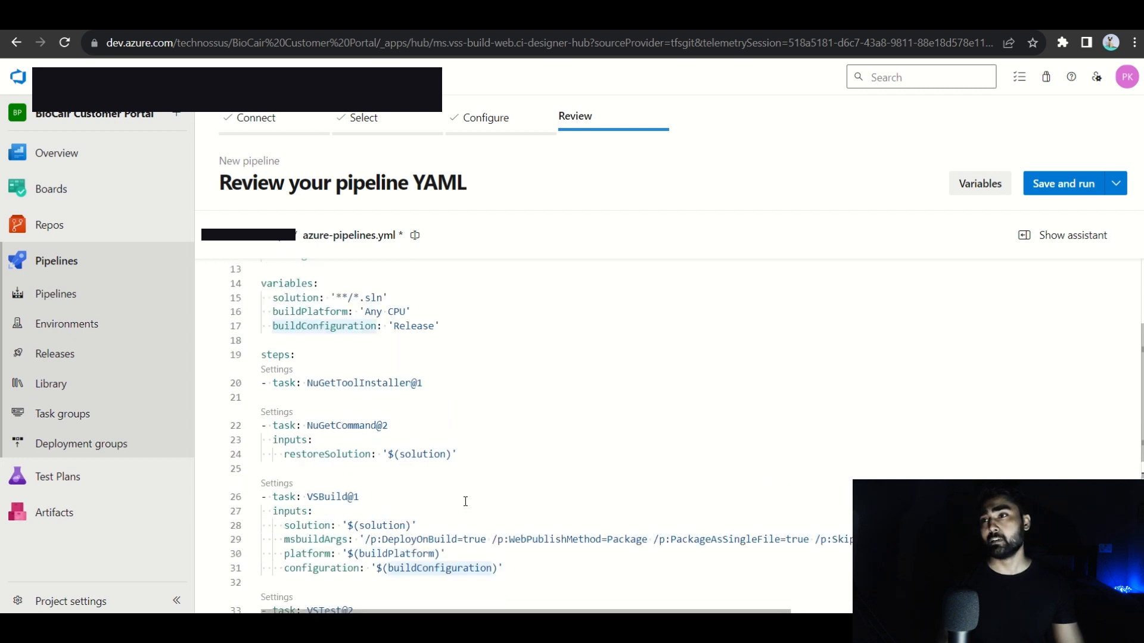
drag(365, 312, 394, 313)
click(404, 325)
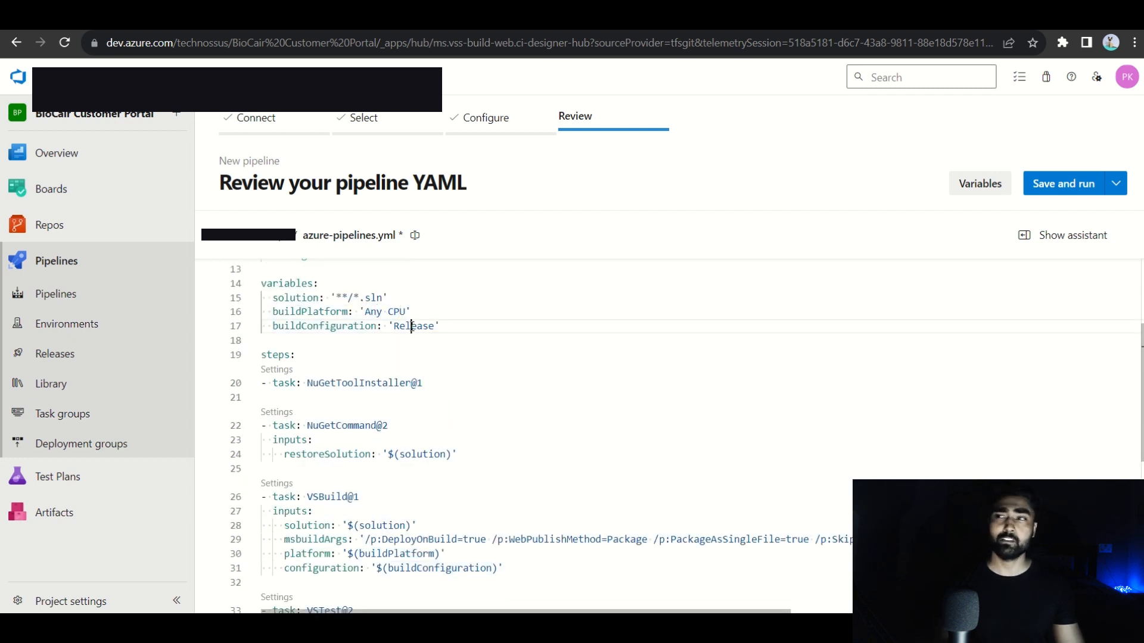
scroll(568, 385, up, 4)
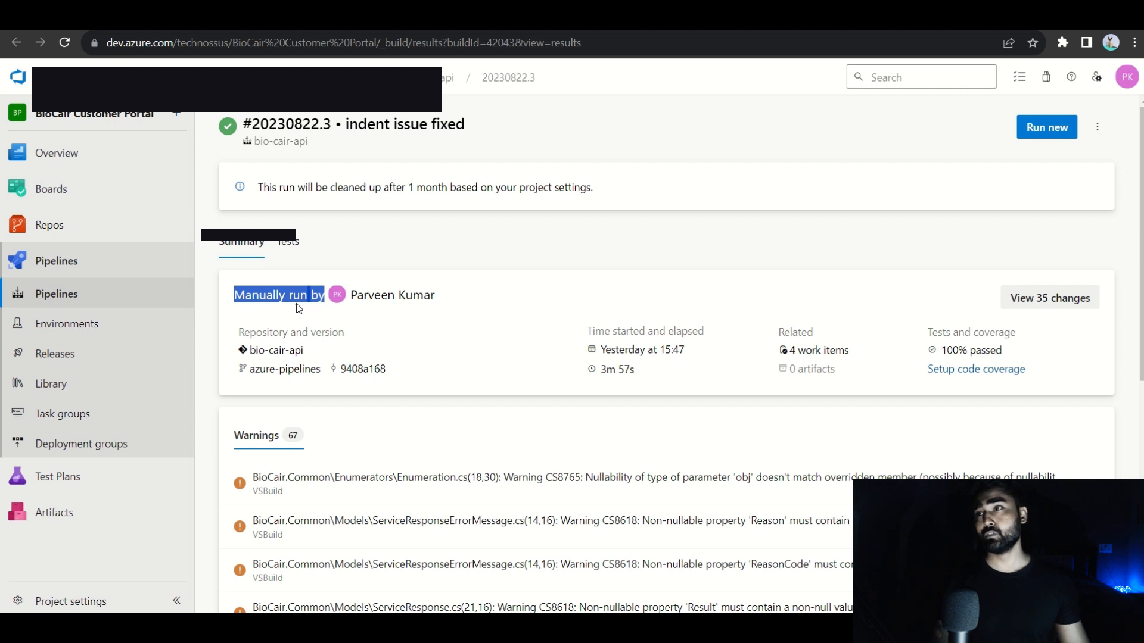
Check who started the "indent issue fixed" build run and view the files changed in its commit, returning to the run summary.
click(301, 307)
double_click(372, 295)
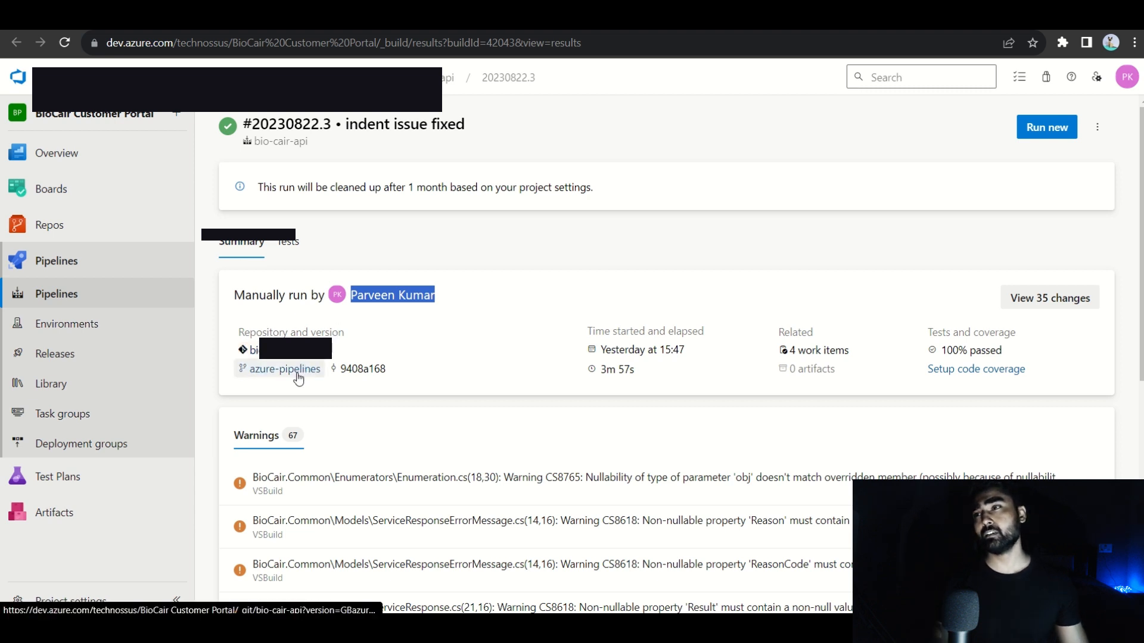
click(362, 369)
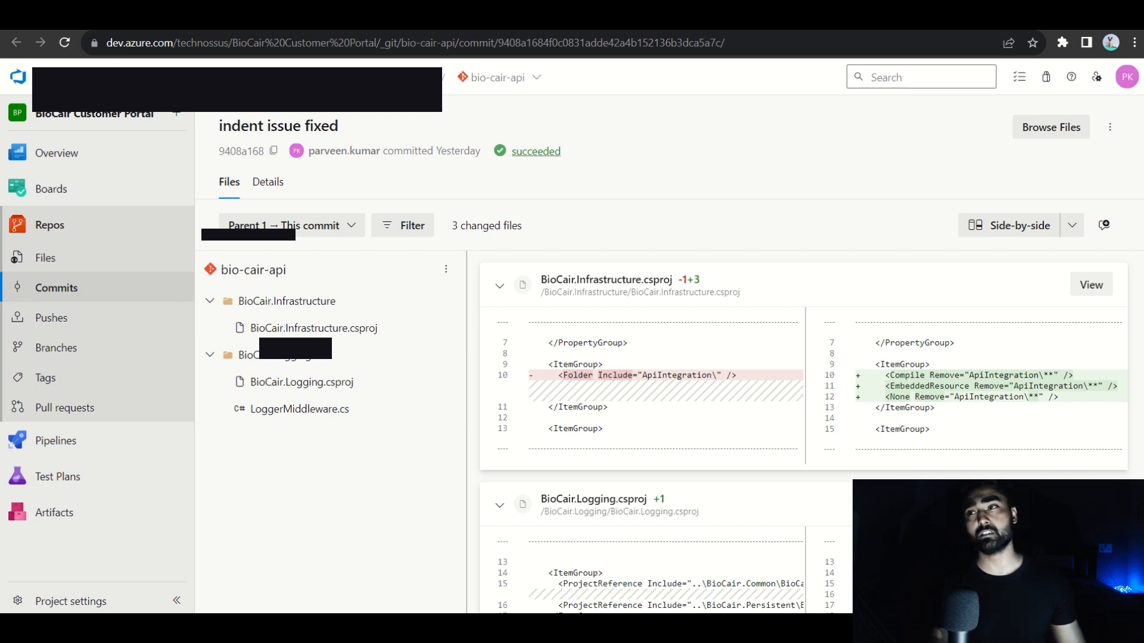
key(alt+Left)
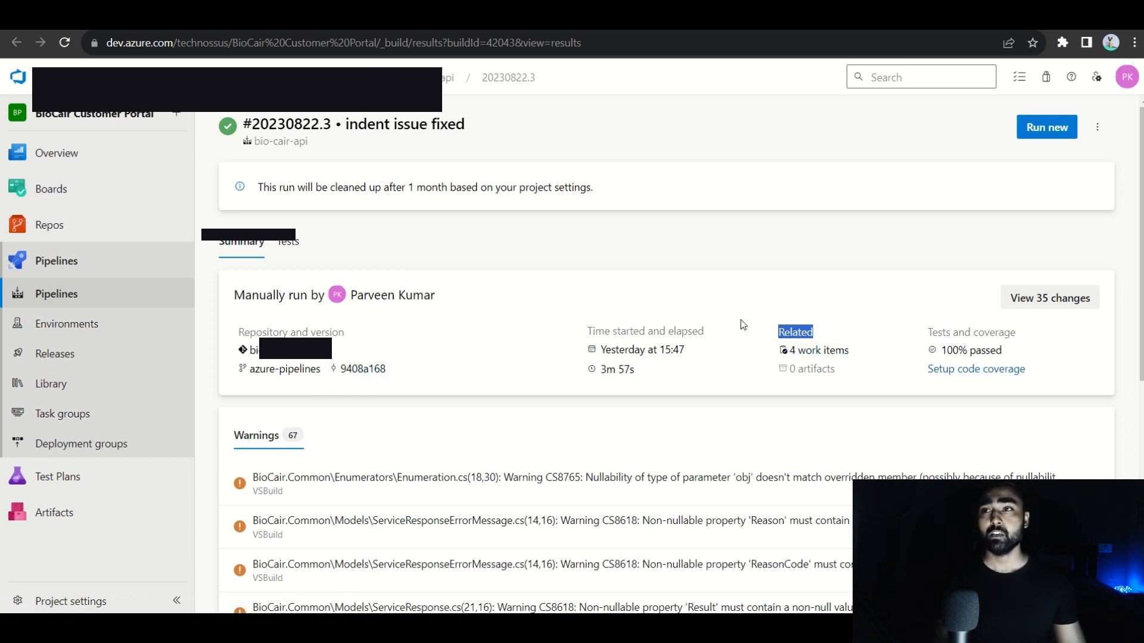
Examine the artifacts entry among the related items in the build run's summary.
click(797, 370)
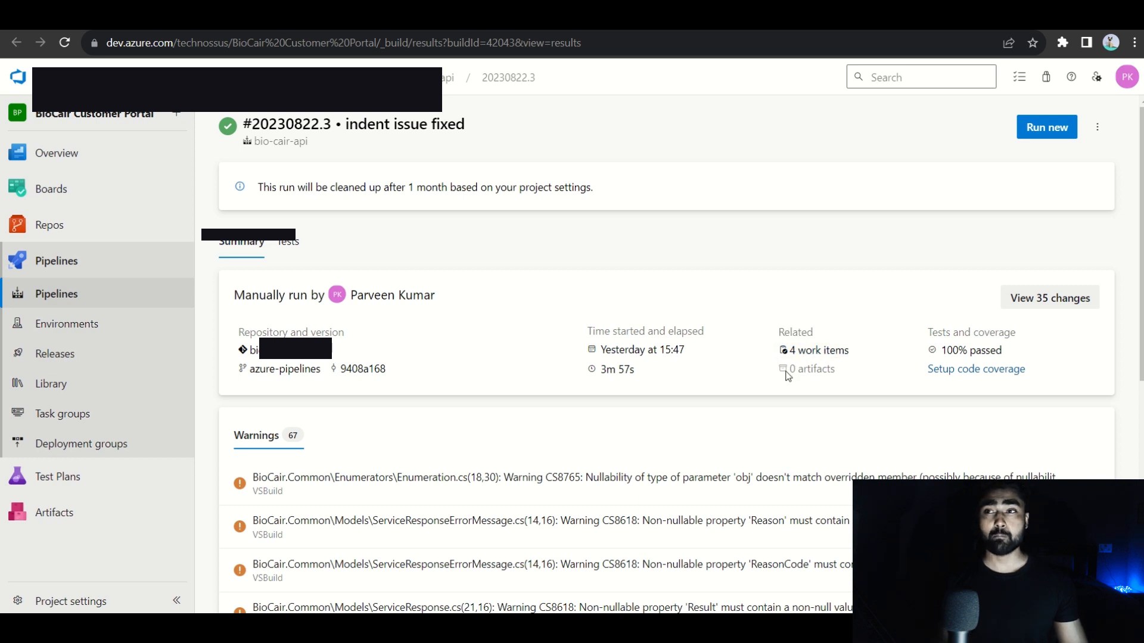
drag(792, 368, 835, 369)
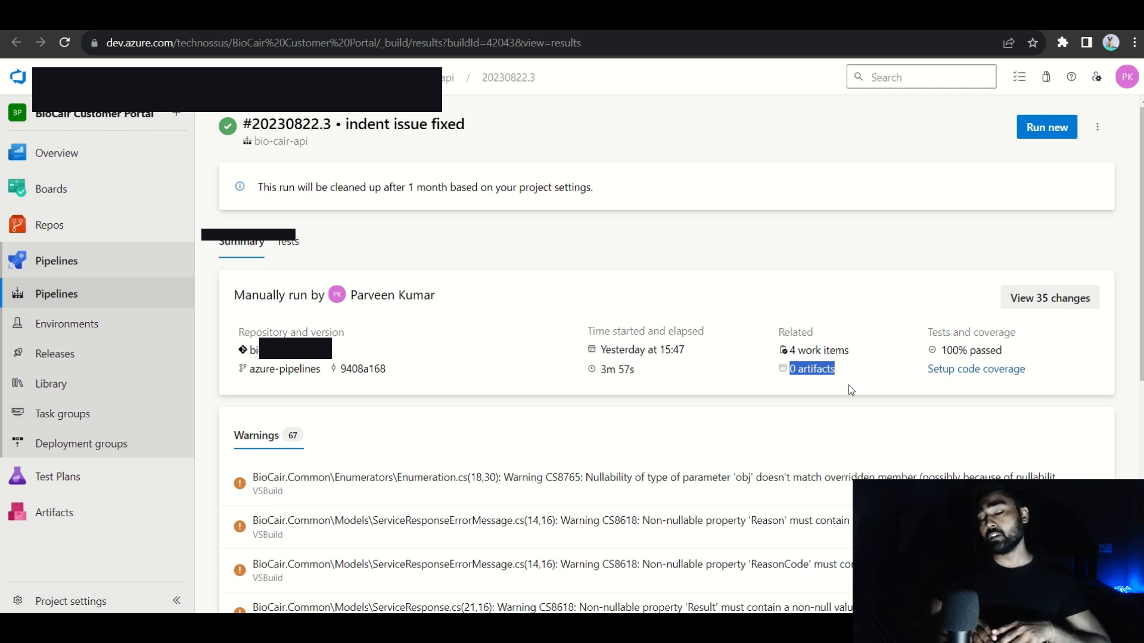
click(802, 381)
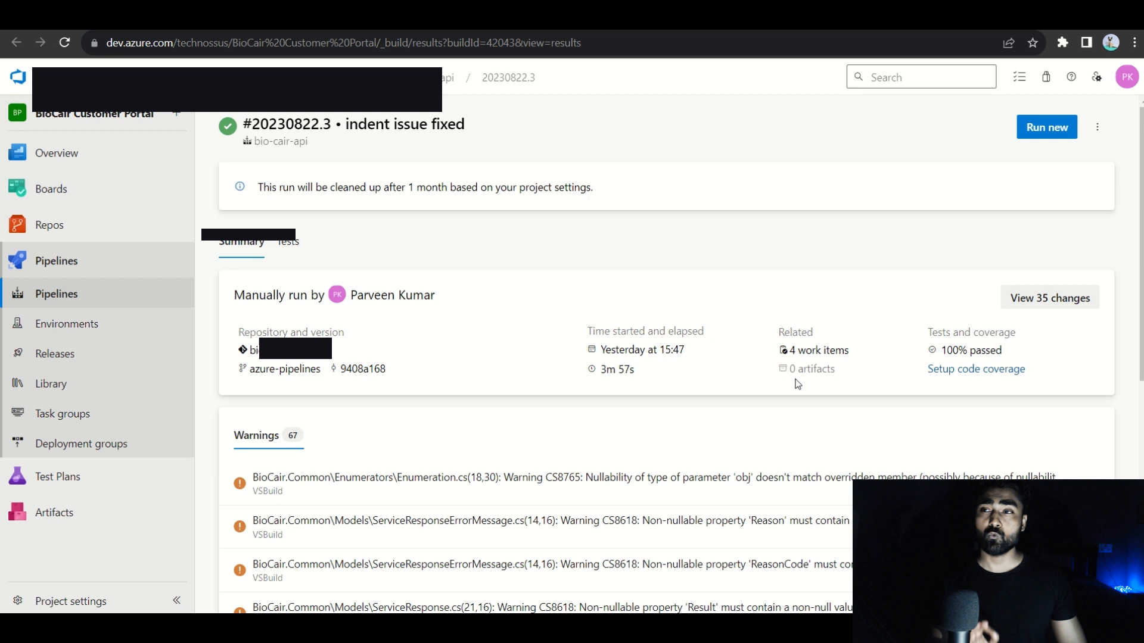
mouse_move(790, 369)
mouse_down()
mouse_move(813, 371)
mouse_move(802, 382)
mouse_up()
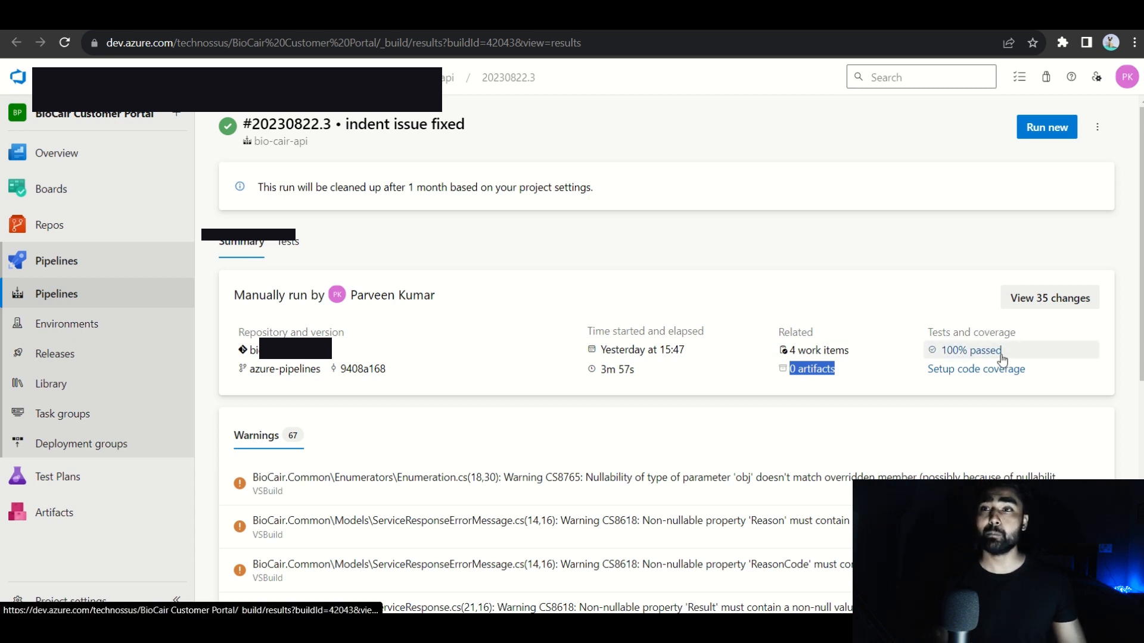
Return to the new pipeline's YAML and examine the whole VSTest@2 task block on lines 33 to 36.
click(317, 22)
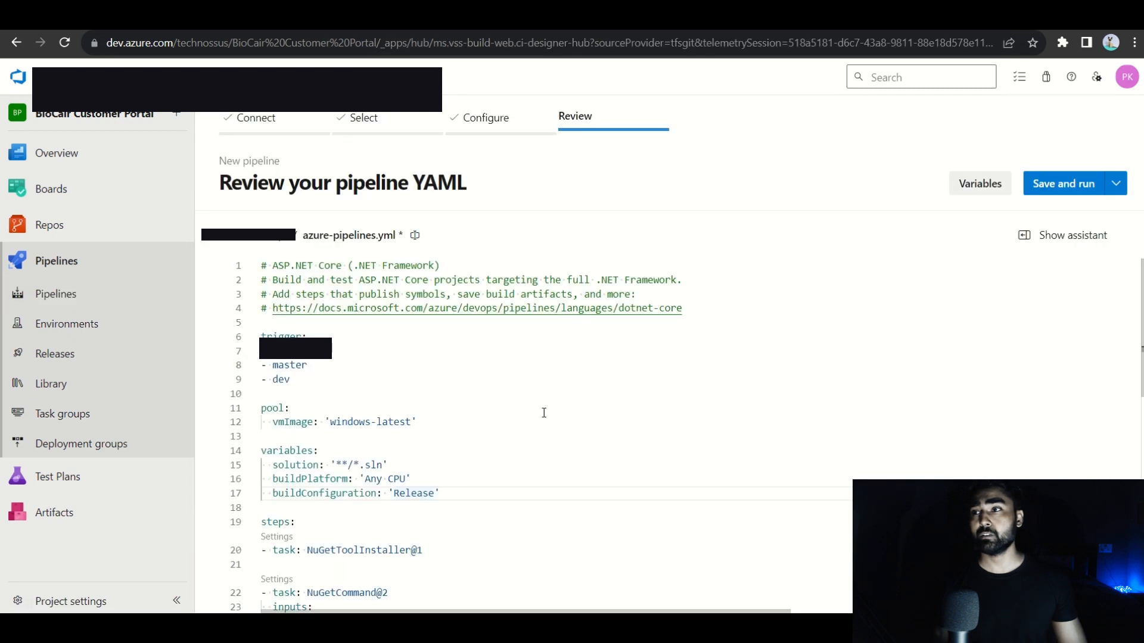
scroll(544, 413, down, 10)
scroll(505, 464, up, 3)
click(527, 488)
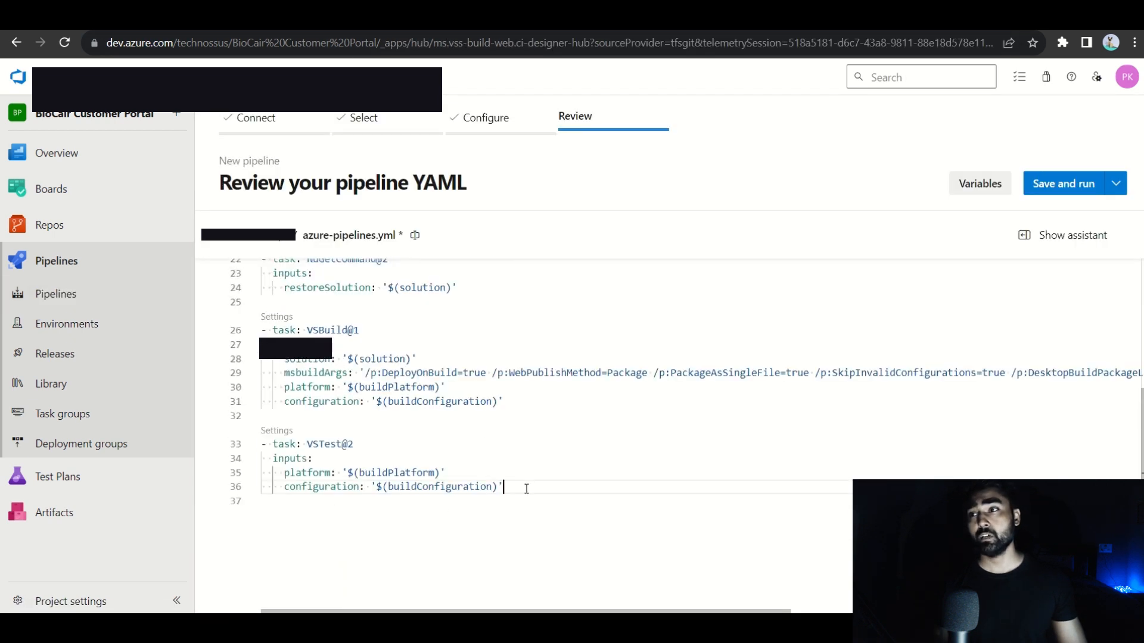
drag(527, 489, 262, 443)
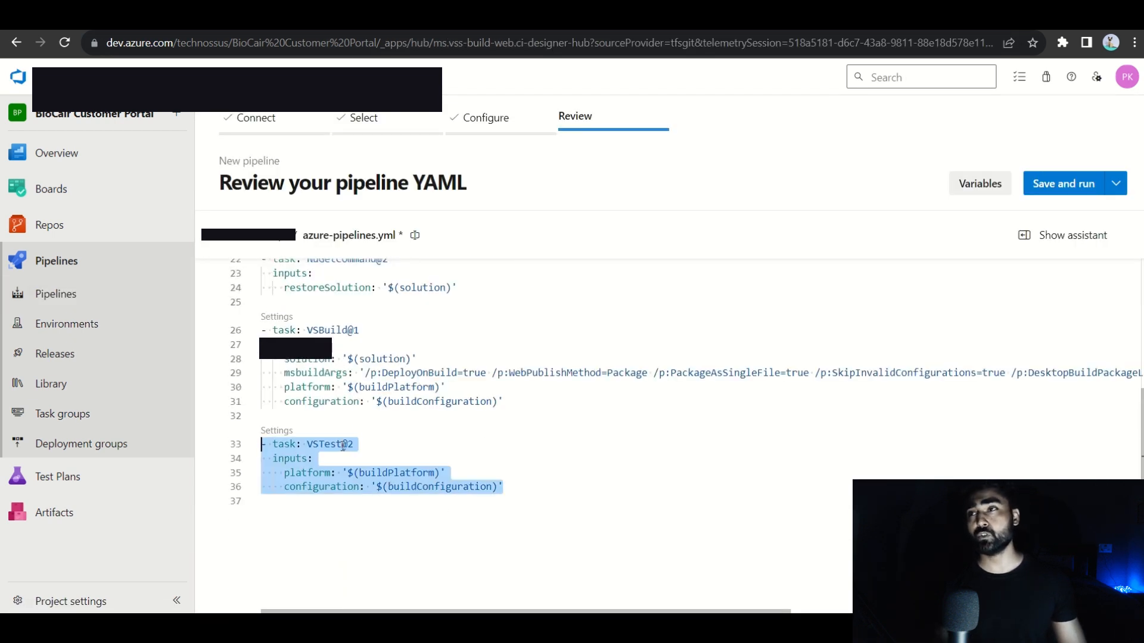
Examine the test results of the "indent issue fixed" build run and recheck the artifacts entry in its summary.
click(456, 21)
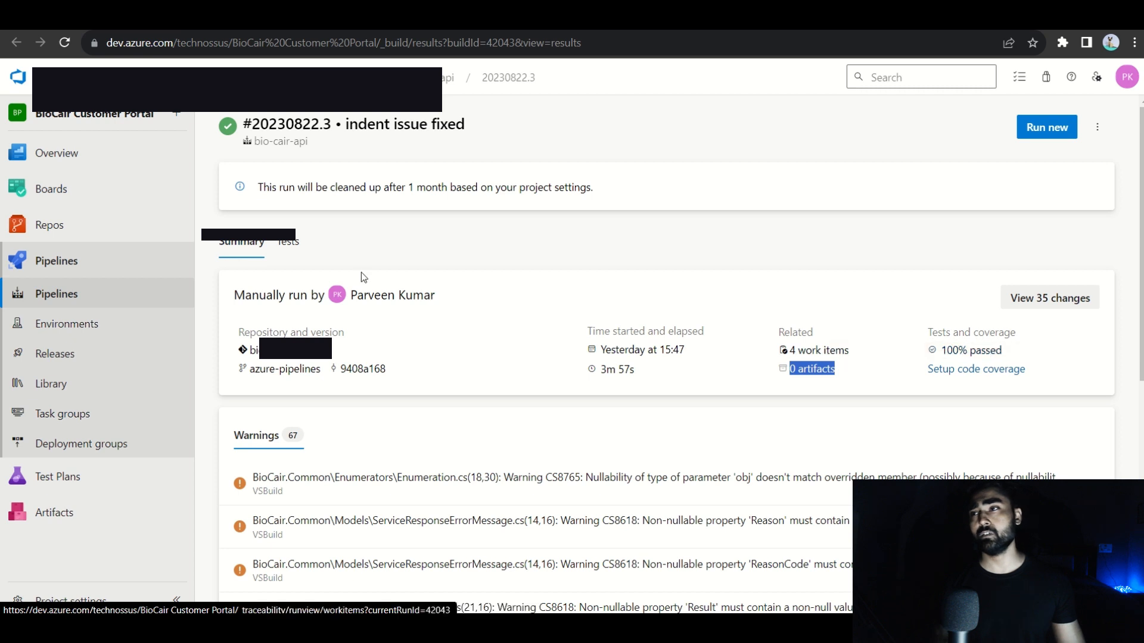
click(288, 241)
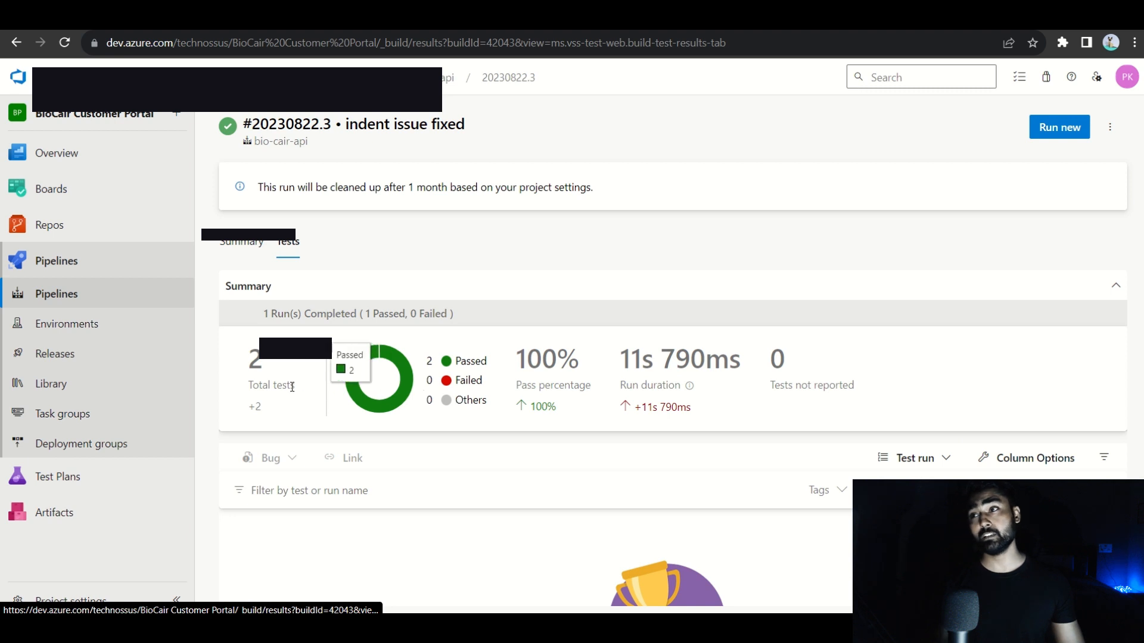
drag(252, 358, 290, 386)
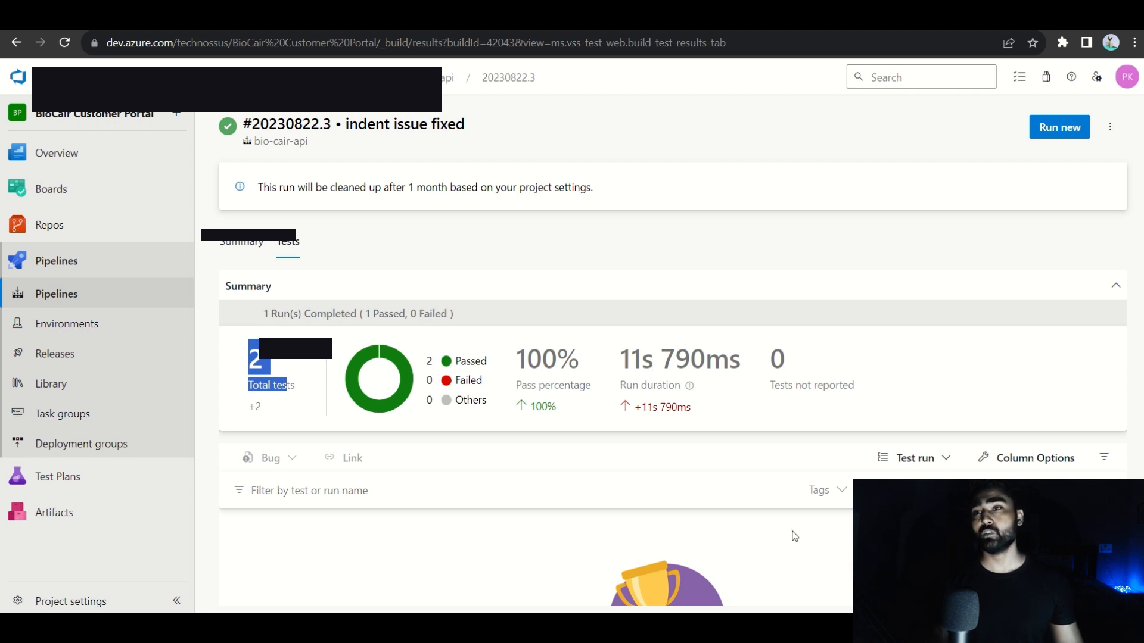
scroll(804, 542, down, 2)
scroll(809, 557, up, 1)
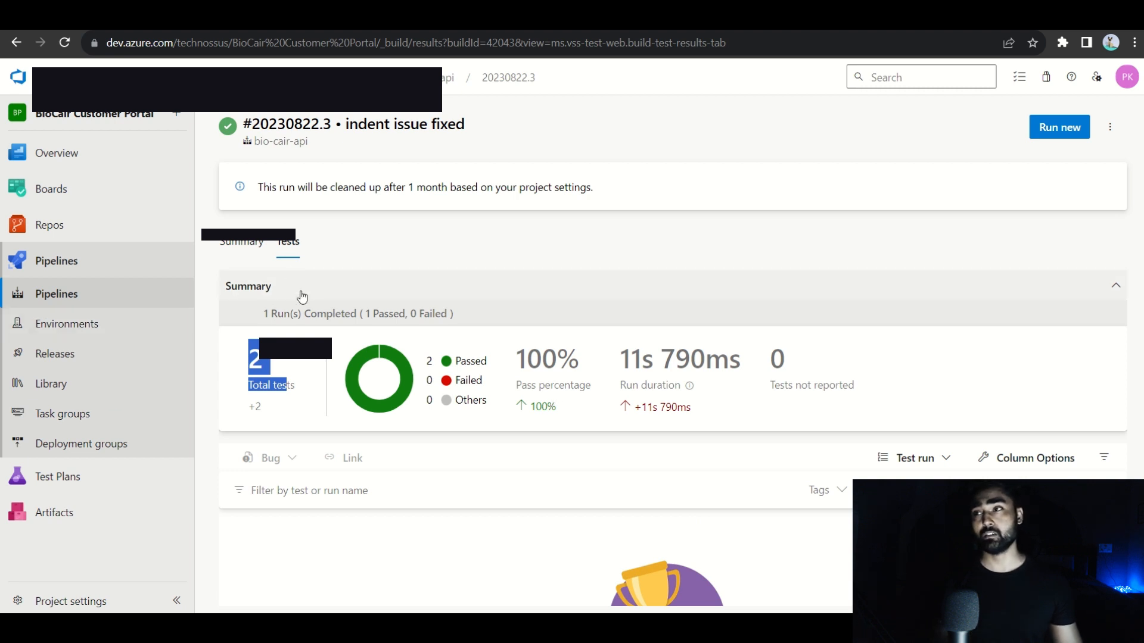
click(244, 243)
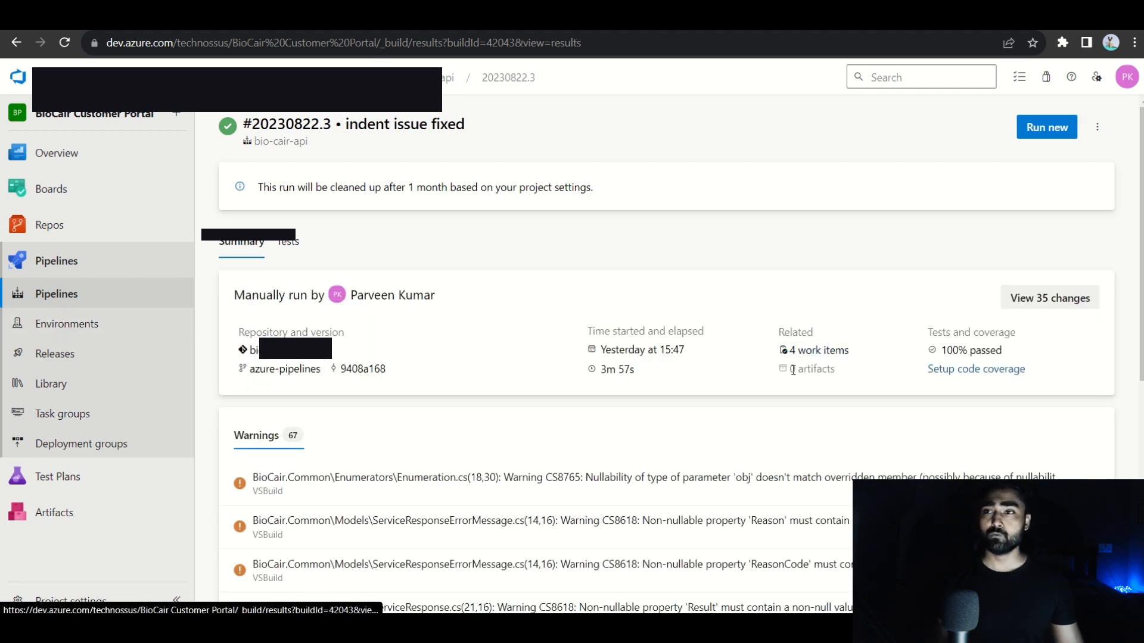
drag(790, 369, 835, 368)
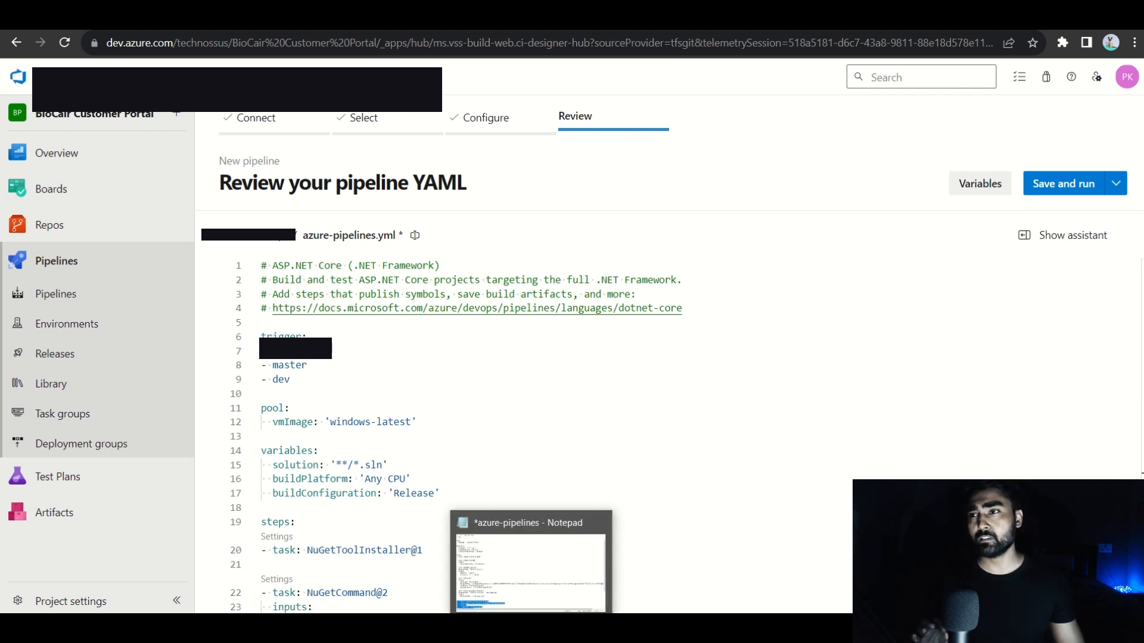
Switch to the azure-pipelines file in Notepad and copy its PublishBuildArtifacts@1 task block with display name and artifact name.
click(532, 629)
scroll(306, 336, down, 3)
drag(3, 329, 227, 569)
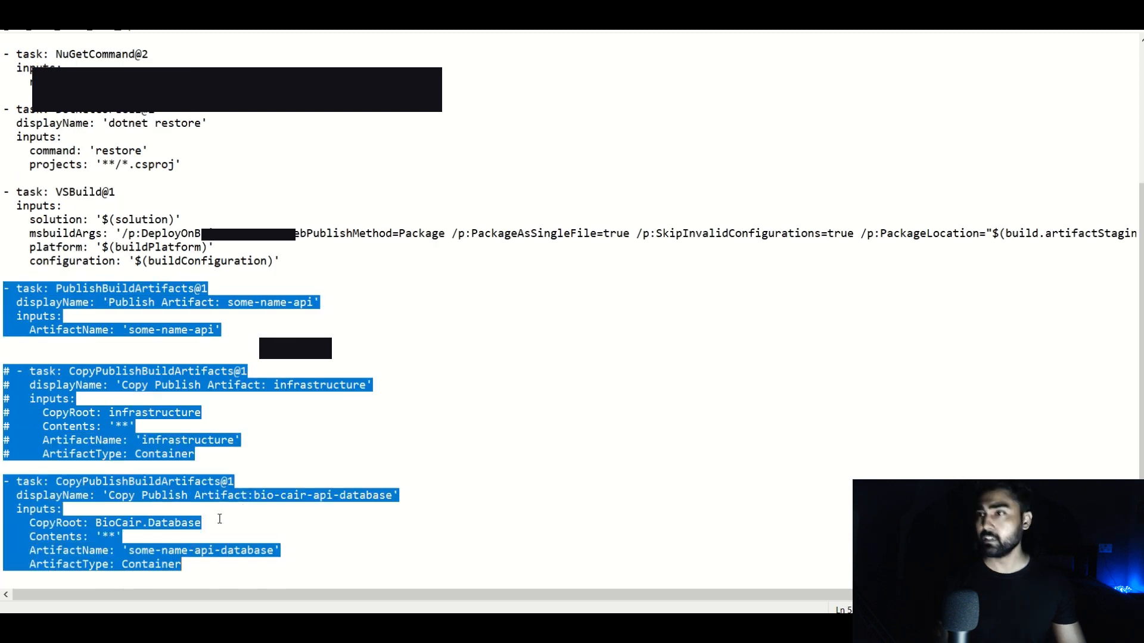
click(167, 468)
key(shift+Up)
key(shift+Up)
key(shift+Up)
key(shift+Home)
key(ctrl+c)
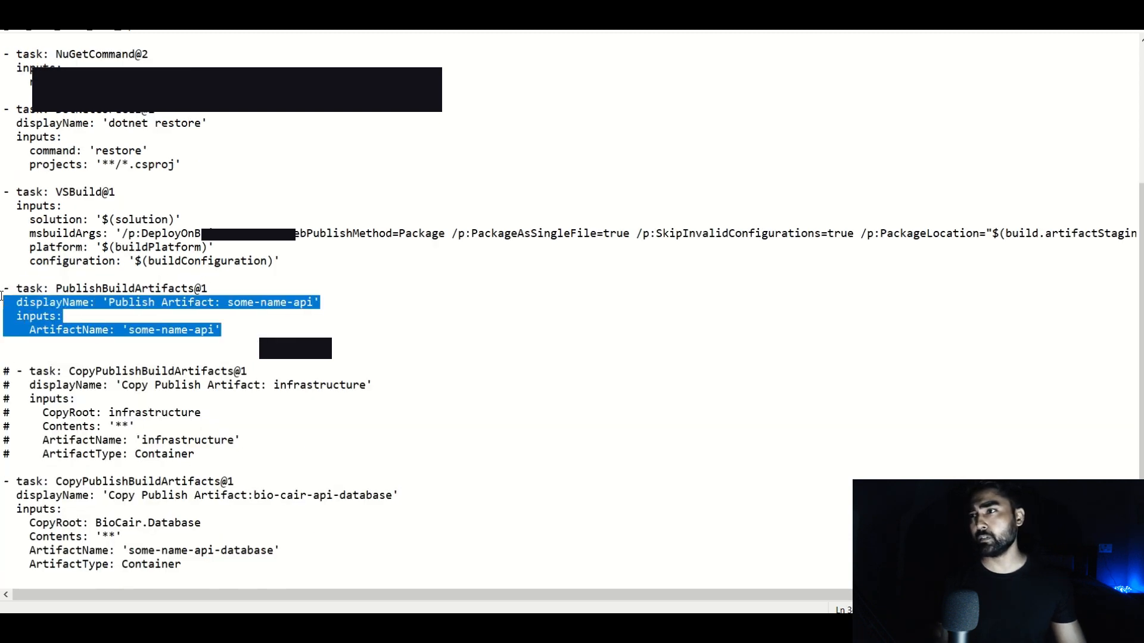
Return to the pipeline YAML in the browser and paste the PublishBuildArtifacts@1 task below the VSTest@2 task, separated by a blank line.
key(alt+Tab)
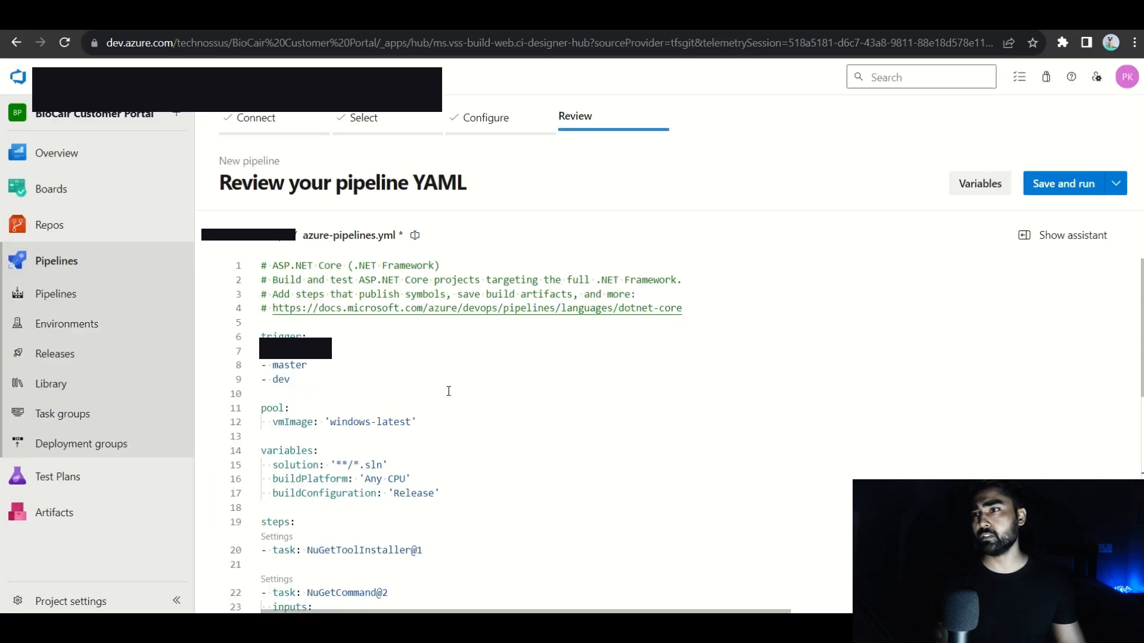
scroll(446, 390, down, 5)
click(509, 495)
key(Return)
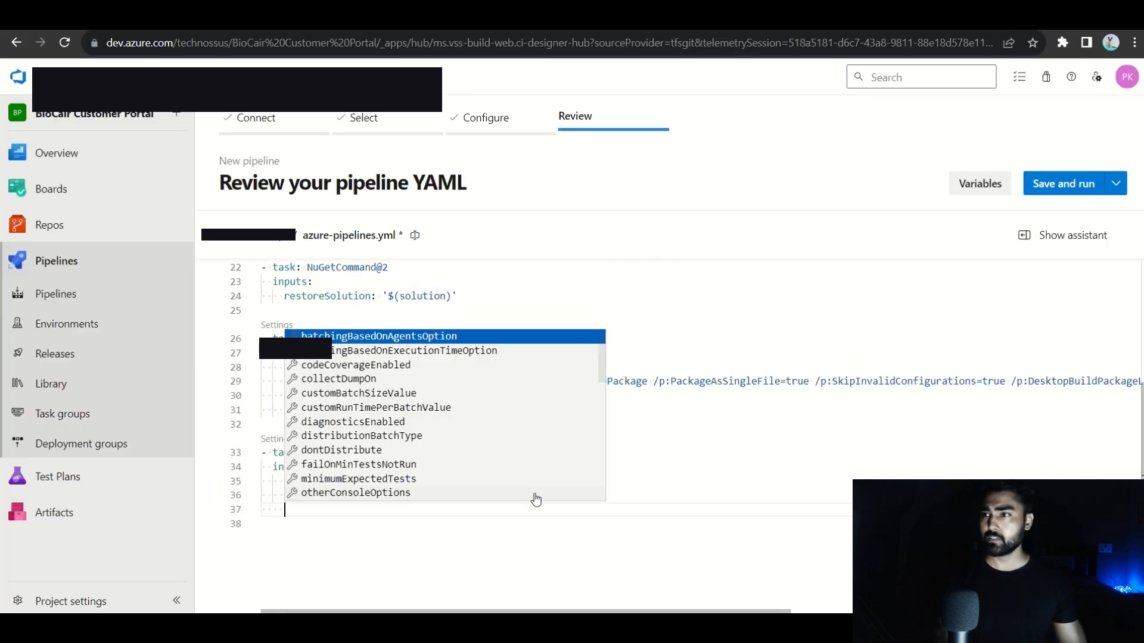
key(Return)
key(ctrl+z)
key(Return)
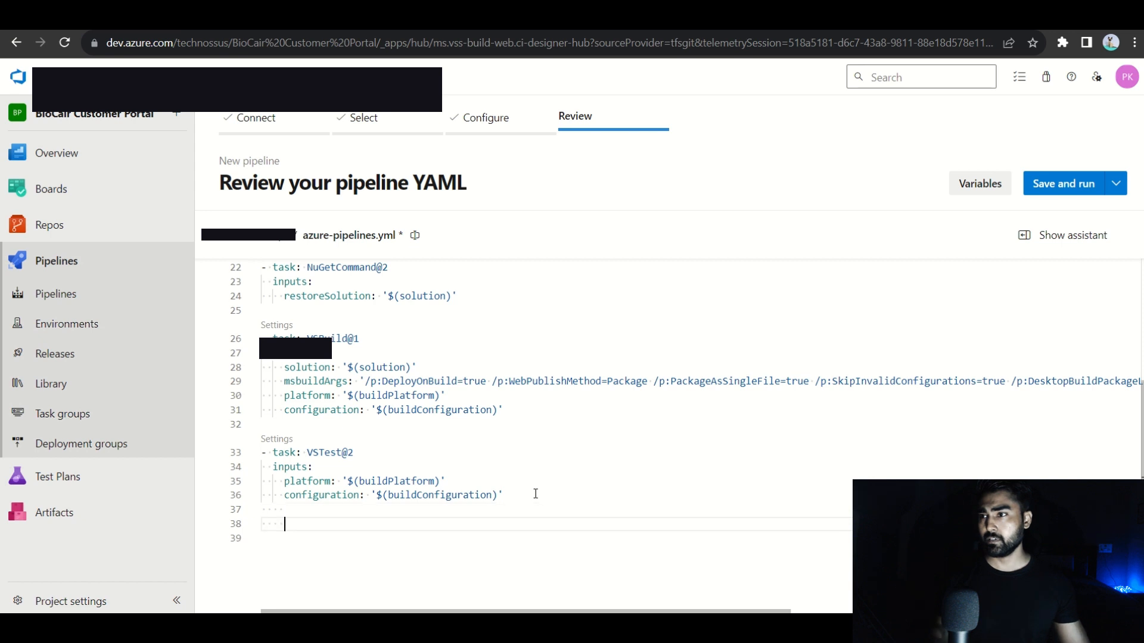
key(ctrl+v)
Remove the extra indentation before the PublishBuildArtifacts@1 task on line 38 so its dash aligns with the other tasks.
click(296, 523)
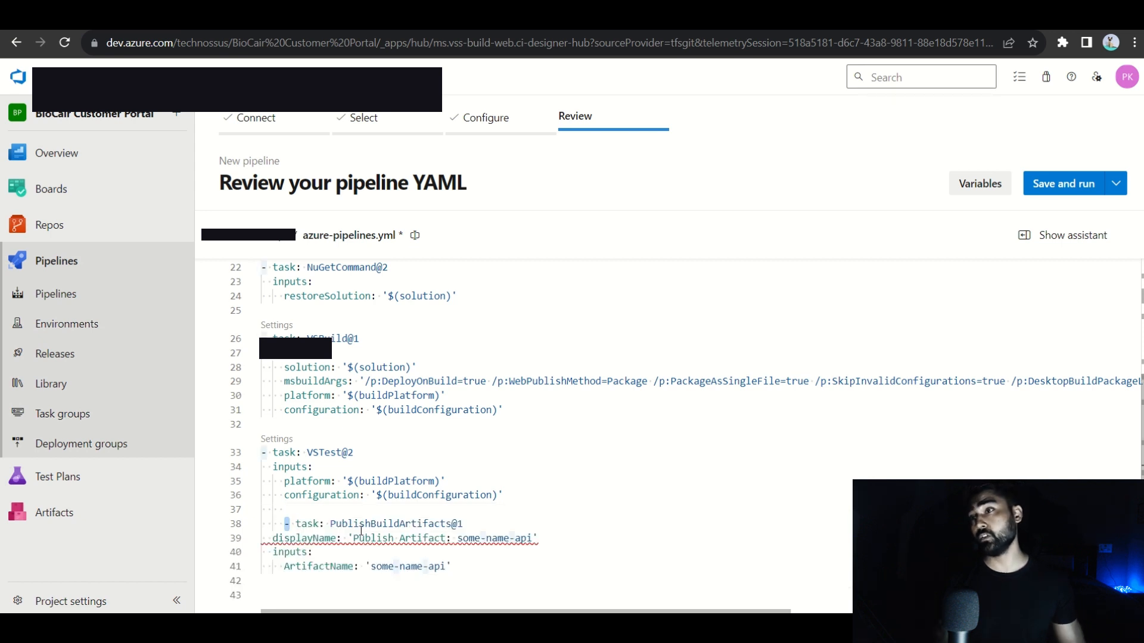
key(BackSpace)
key(BackSpace)
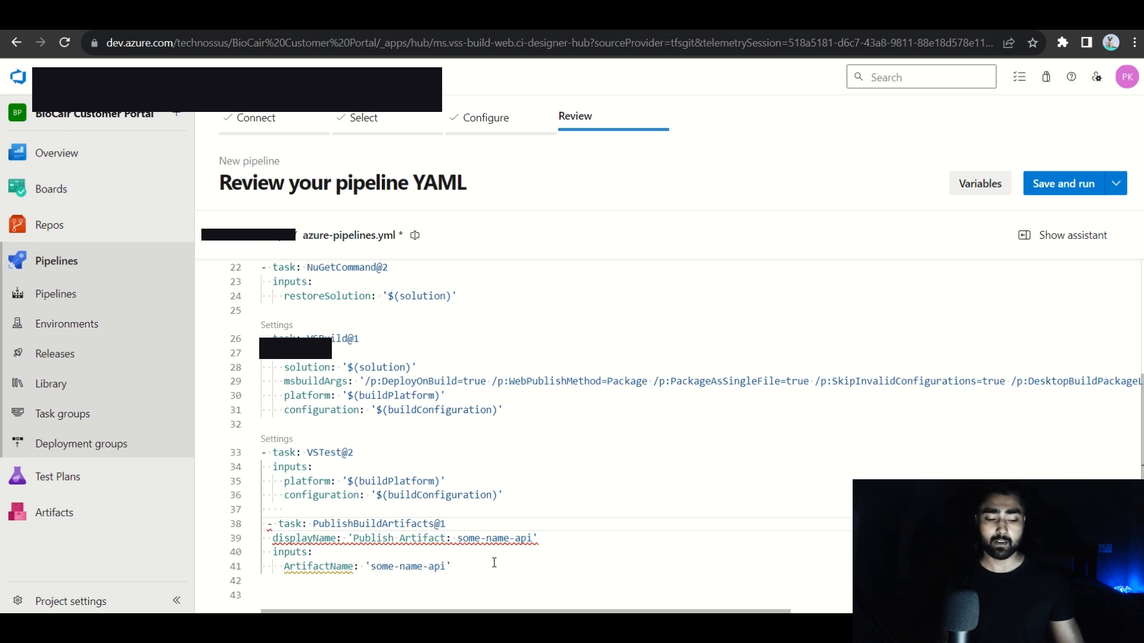
key(BackSpace)
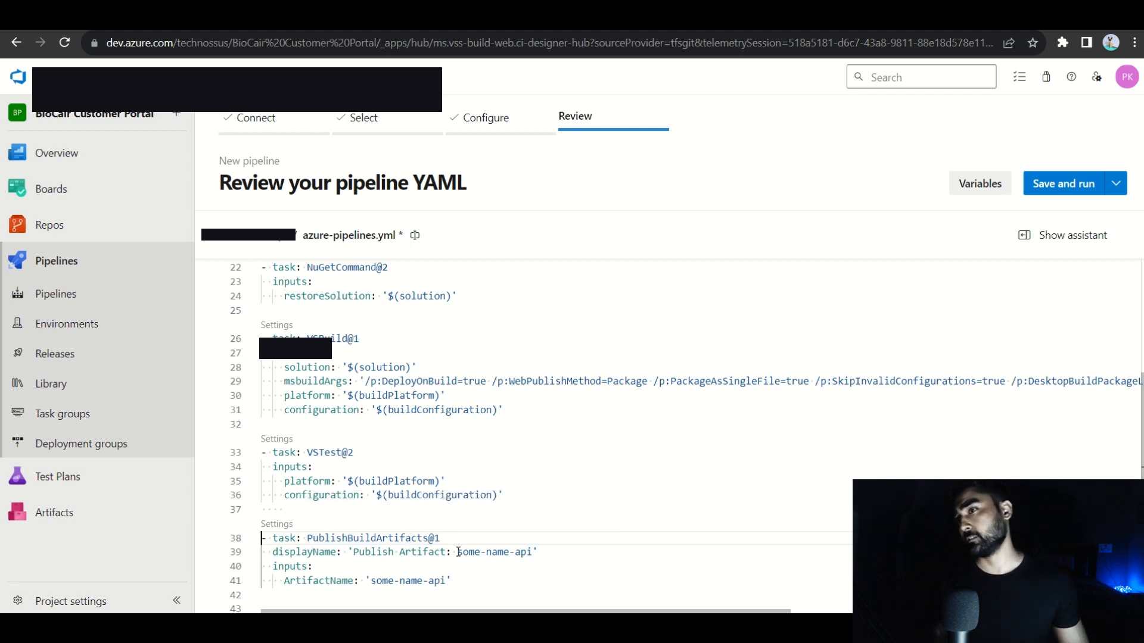
Examine the displayName, inputs and ArtifactName lines of the PublishBuildArtifacts@1 task and their descriptions.
scroll(374, 552, down, 1)
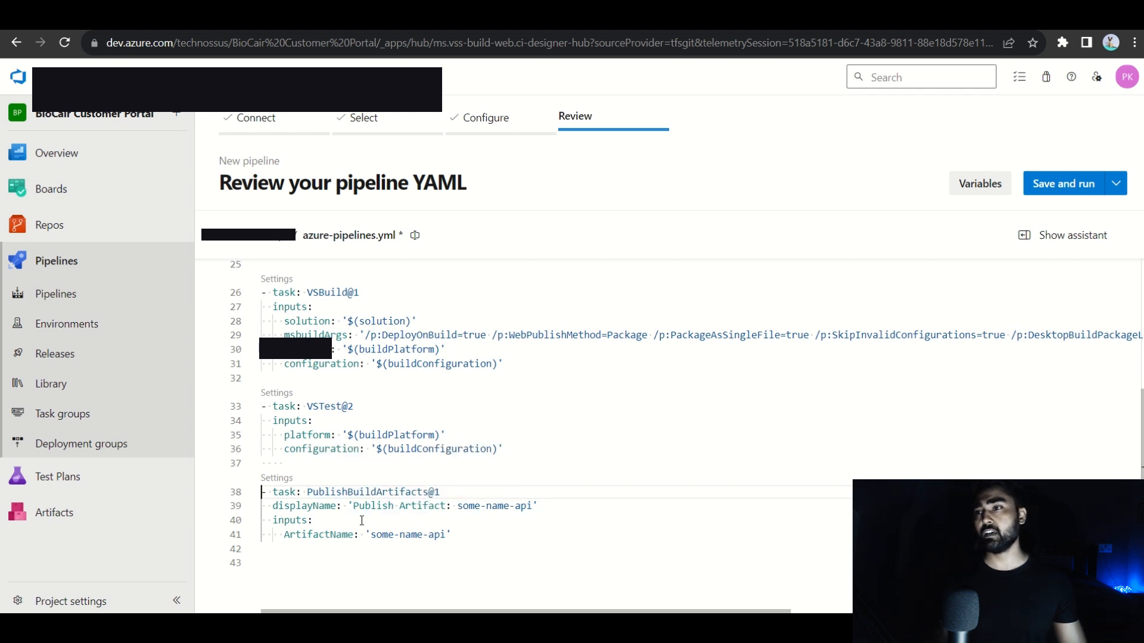
drag(272, 506, 542, 507)
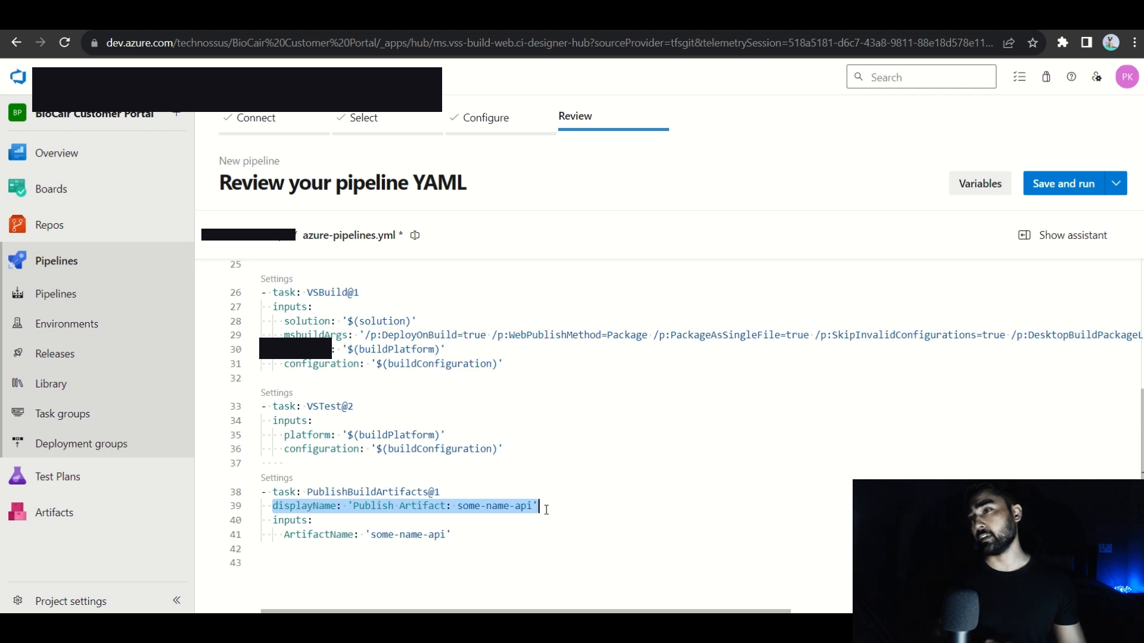
double_click(299, 521)
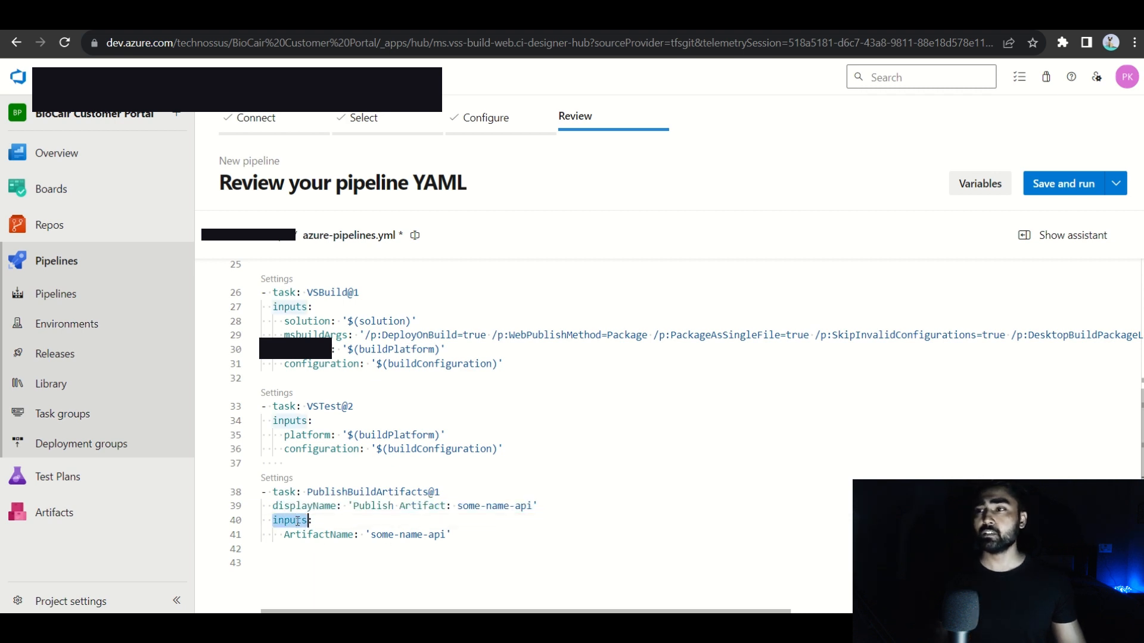
mouse_move(329, 541)
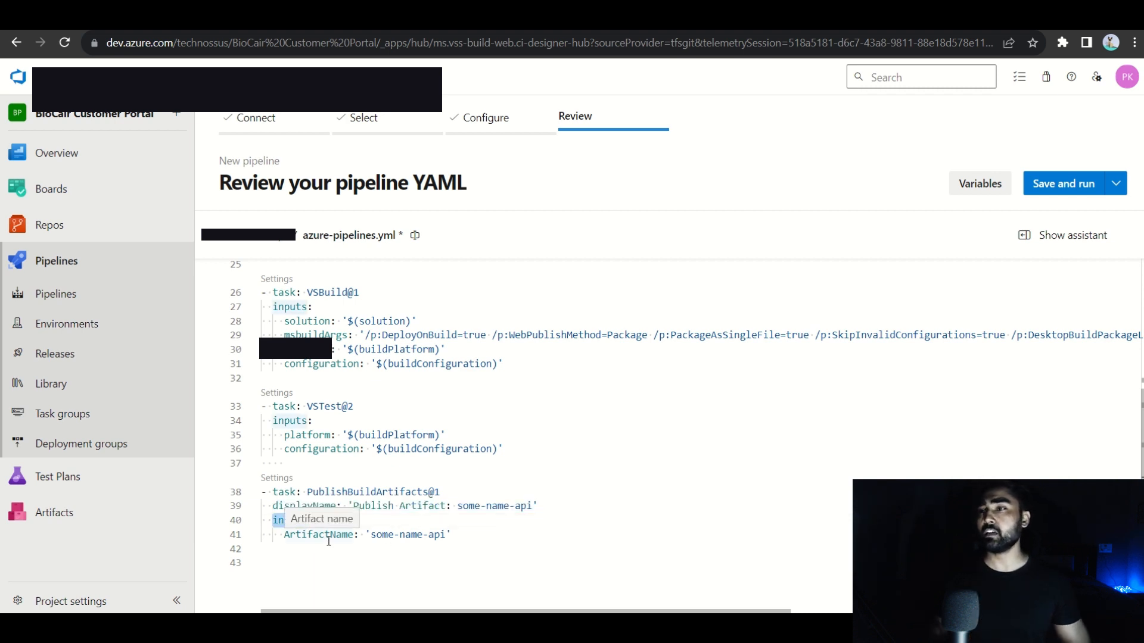
drag(451, 534, 257, 502)
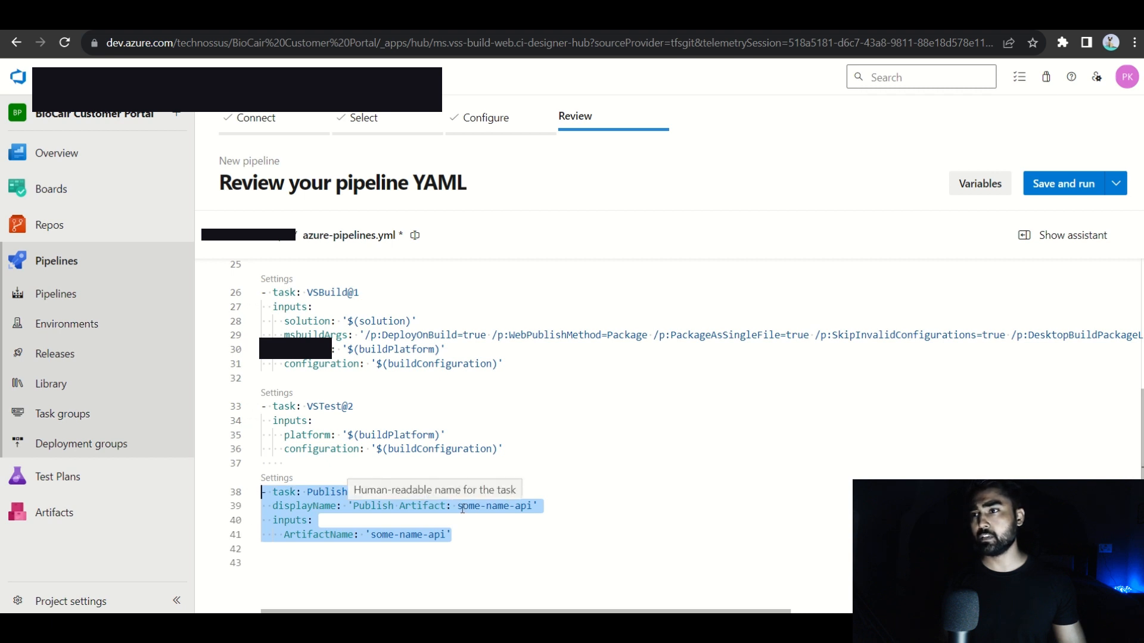
Switch to the azure-pipelines file in Notepad and copy the commented infrastructure and the database CopyPublishBuildArtifacts@1 task blocks.
click(411, 534)
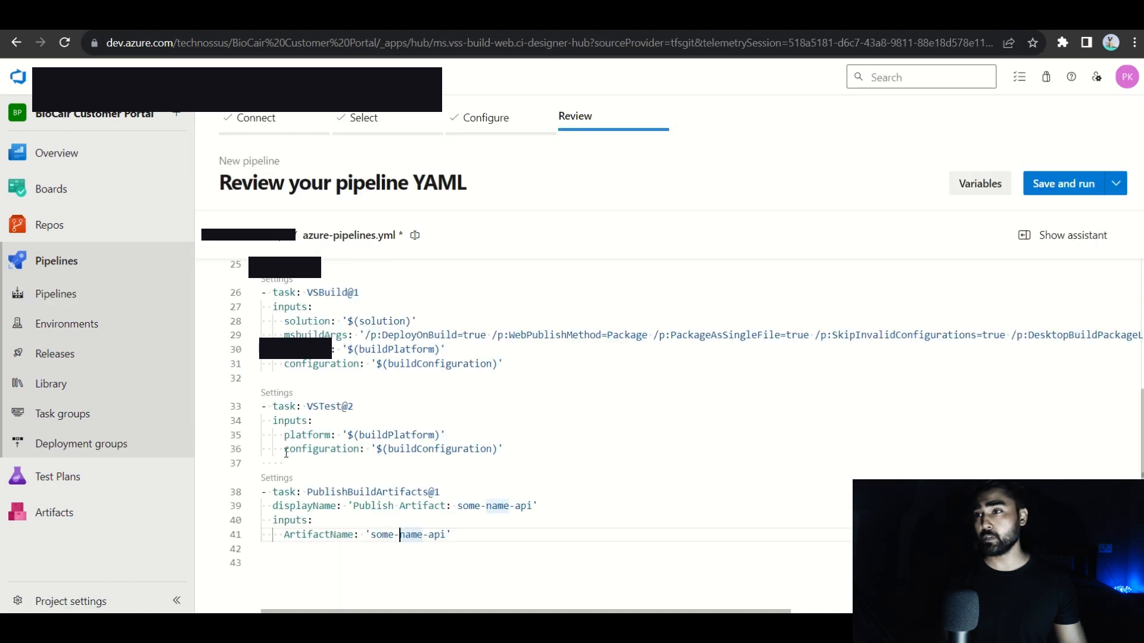
drag(491, 536, 229, 499)
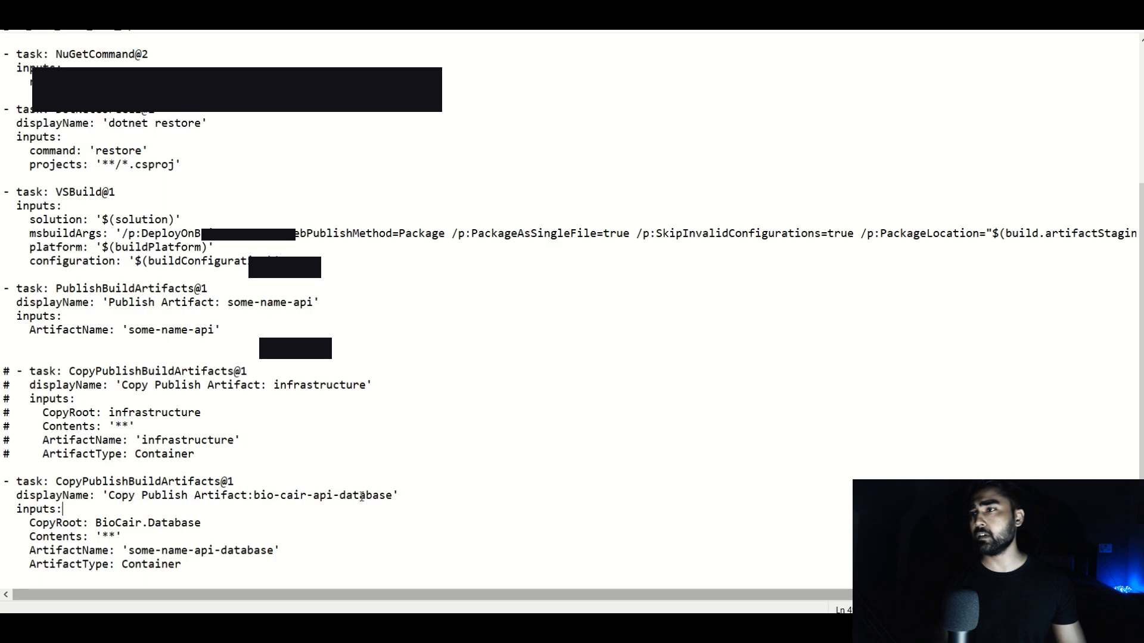
drag(49, 578, 3, 376)
key(ctrl+c)
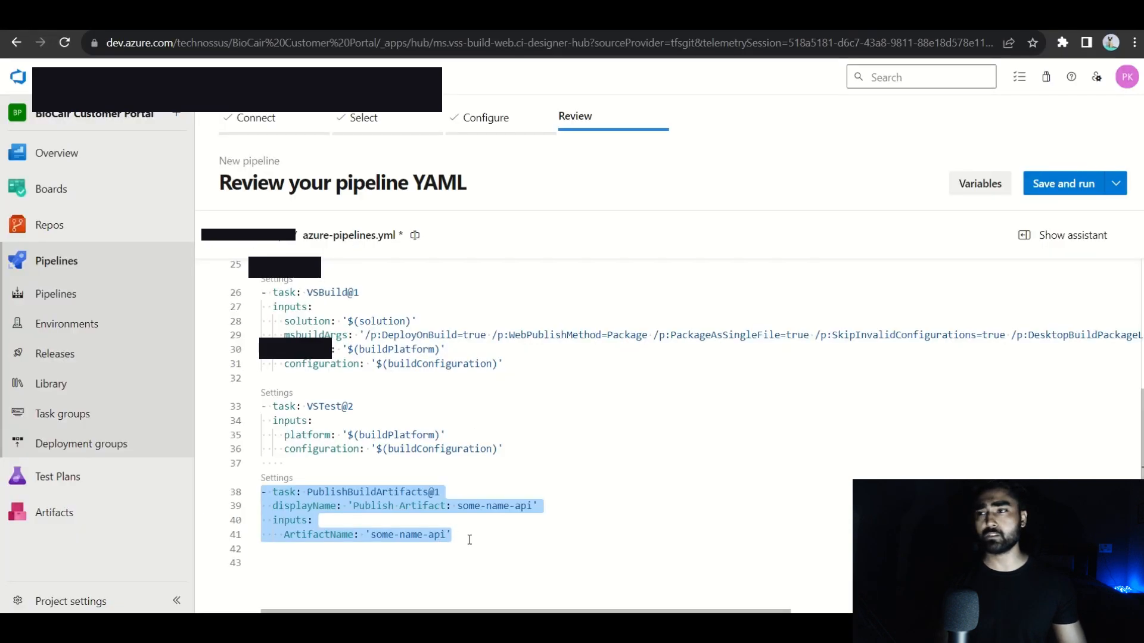
Return to the pipeline YAML in the browser and paste both CopyPublishBuildArtifacts@1 tasks below the PublishBuildArtifacts@1 task, separated by a blank line.
click(471, 538)
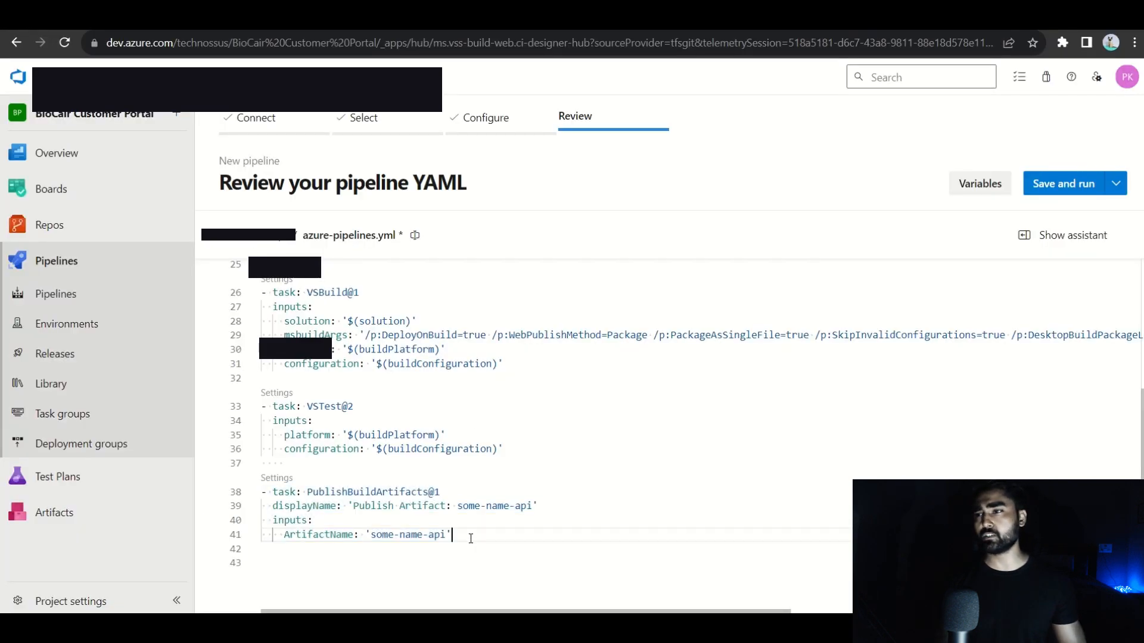
key(Return)
key(Escape)
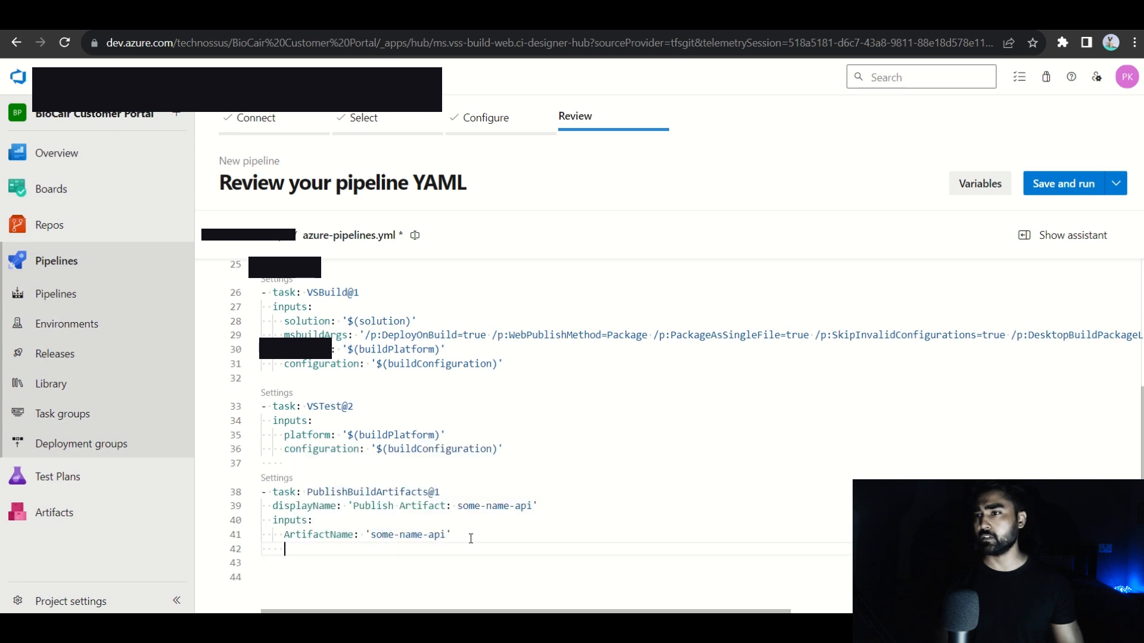
key(Return)
key(ctrl+v)
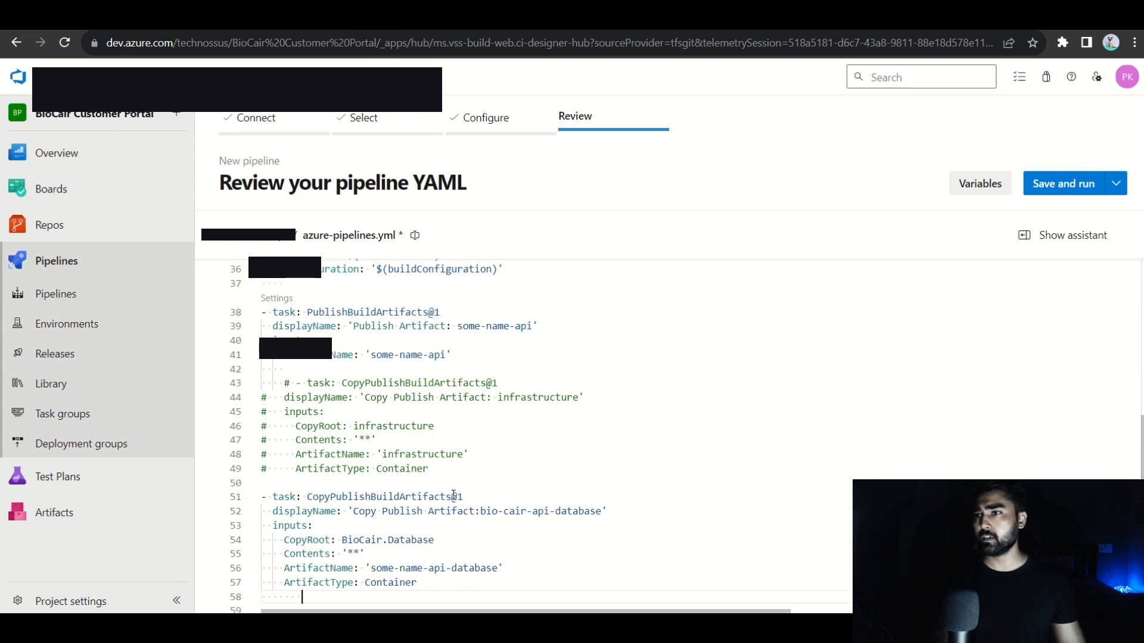
Uncomment the infrastructure CopyPublishBuildArtifacts@1 task on lines 43 to 49 and remove the extra indentation before its dash.
drag(460, 475, 195, 395)
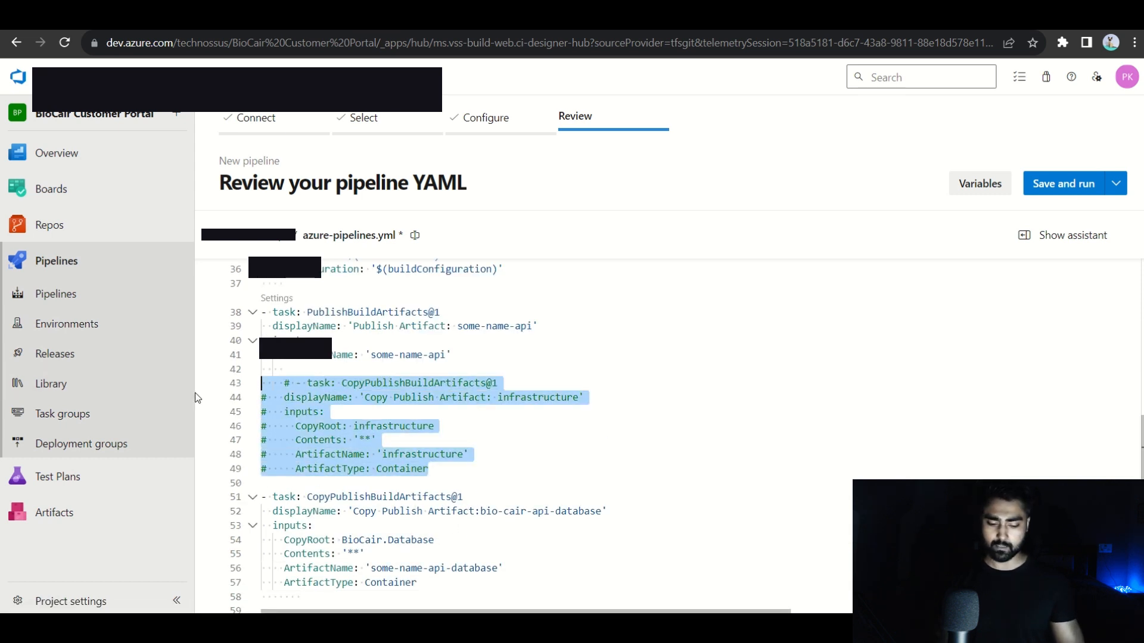
key(ctrl+slash)
click(287, 378)
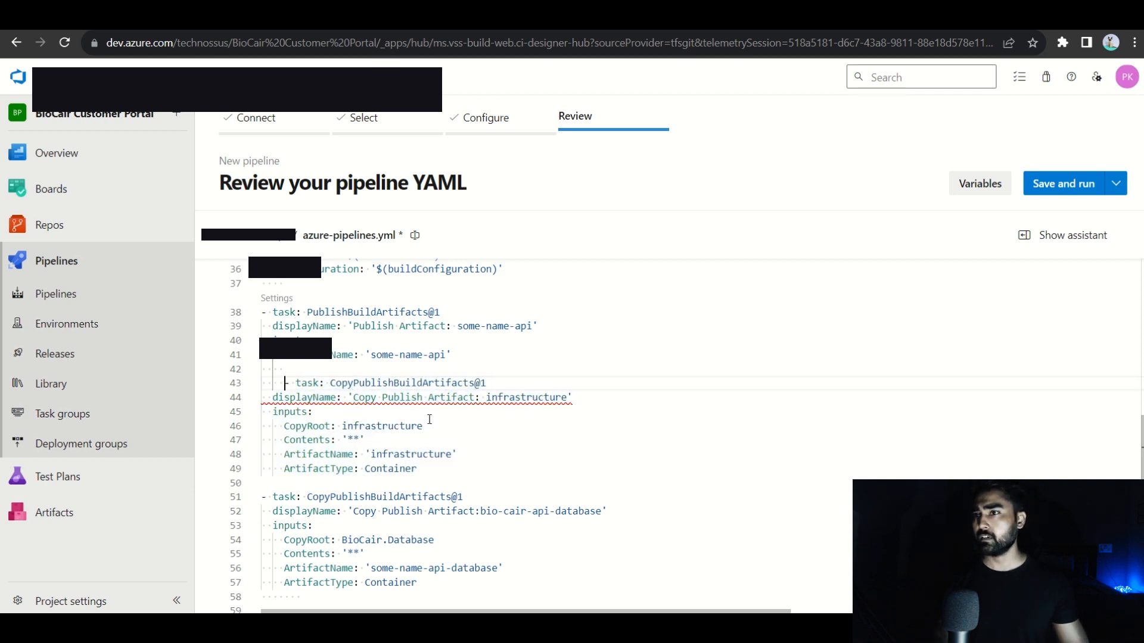
key(BackSpace)
key(BackSpace)
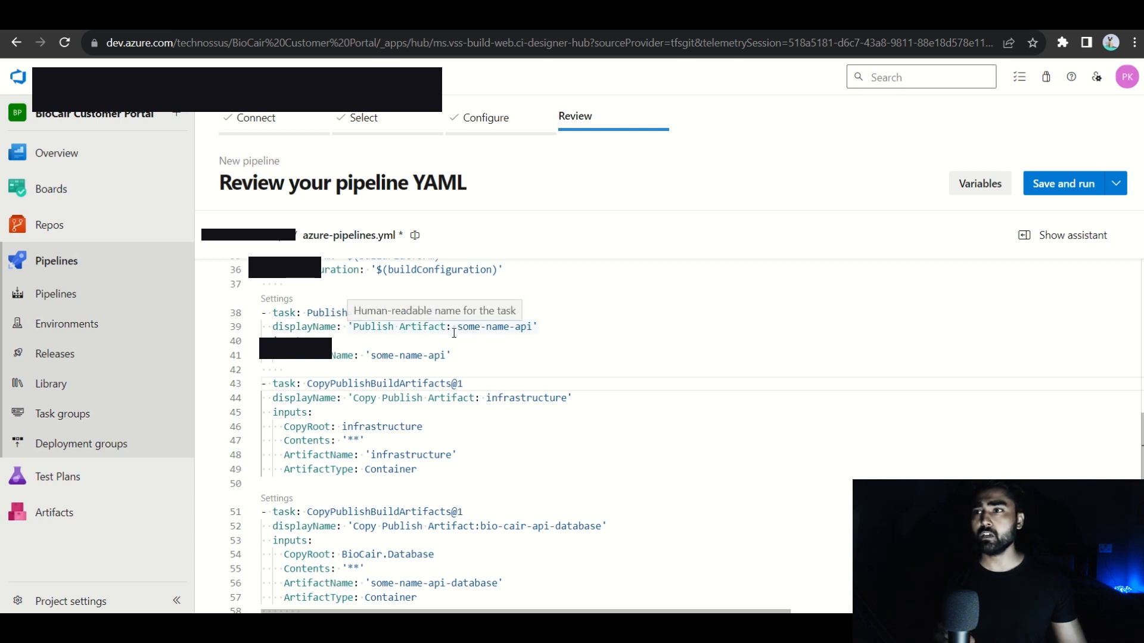
Open the published artifacts of pipeline run 20230823.4 and examine the files inside the API artifact.
drag(457, 327, 533, 327)
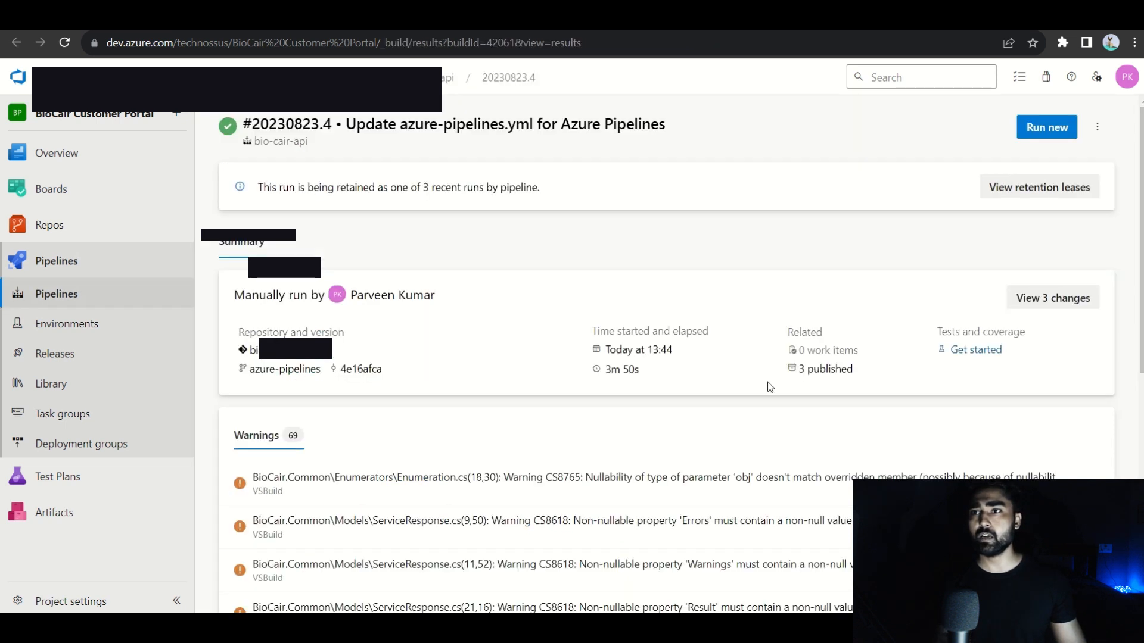
click(825, 369)
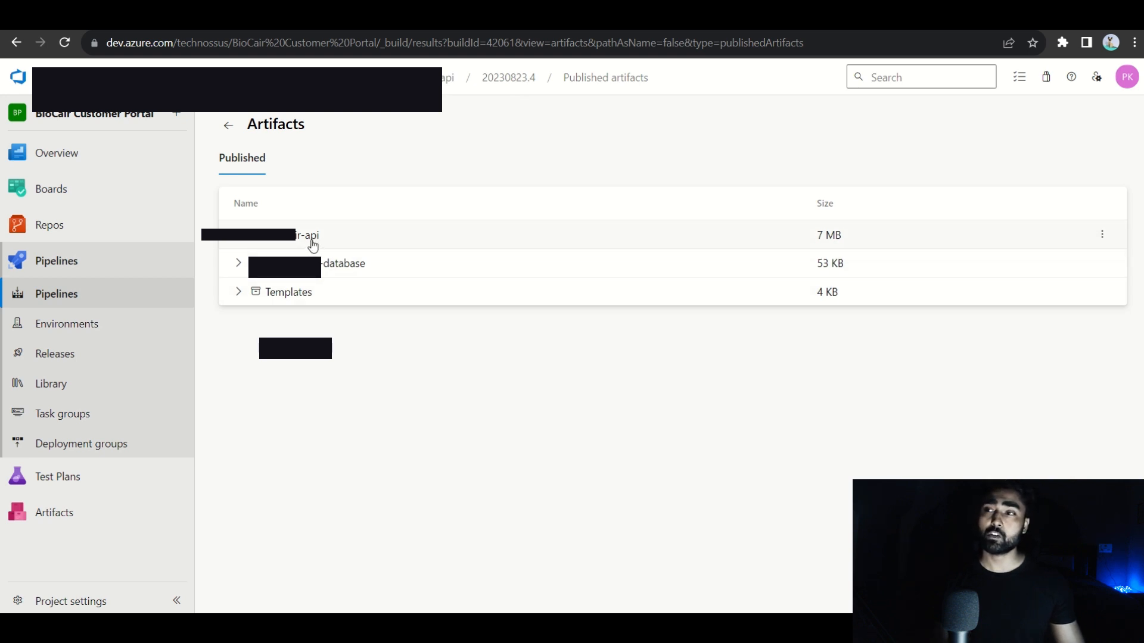
click(240, 237)
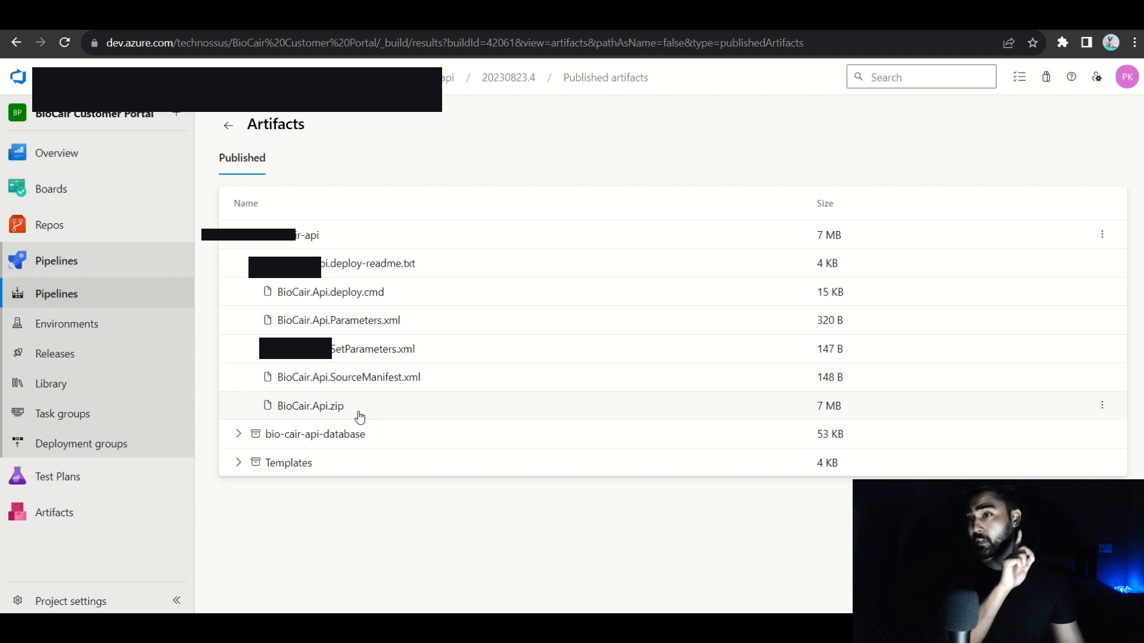
click(241, 239)
Return to the pipeline YAML and replace infrastructure with templates in the first CopyPublishBuildArtifacts@1 task's display name, CopyRoot and ArtifactName.
click(411, 15)
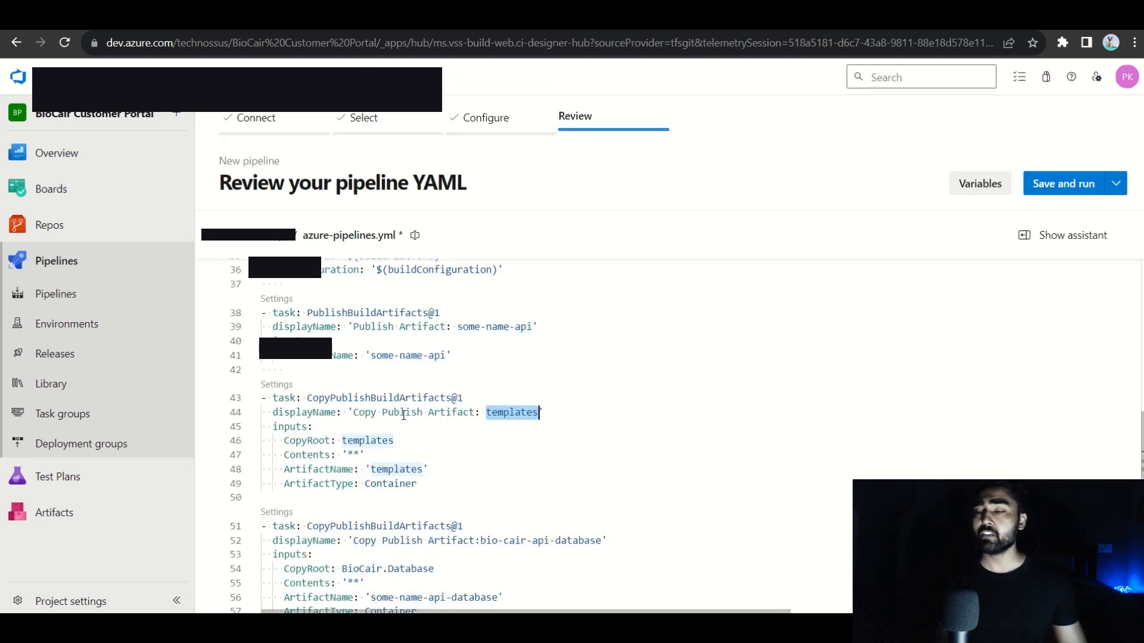
click(516, 413)
Compare the templates CopyPublishBuildArtifacts@1 task with PublishBuildArtifacts@1 and examine its CopyRoot, Contents, ArtifactName and ArtifactType inputs.
drag(308, 398, 330, 399)
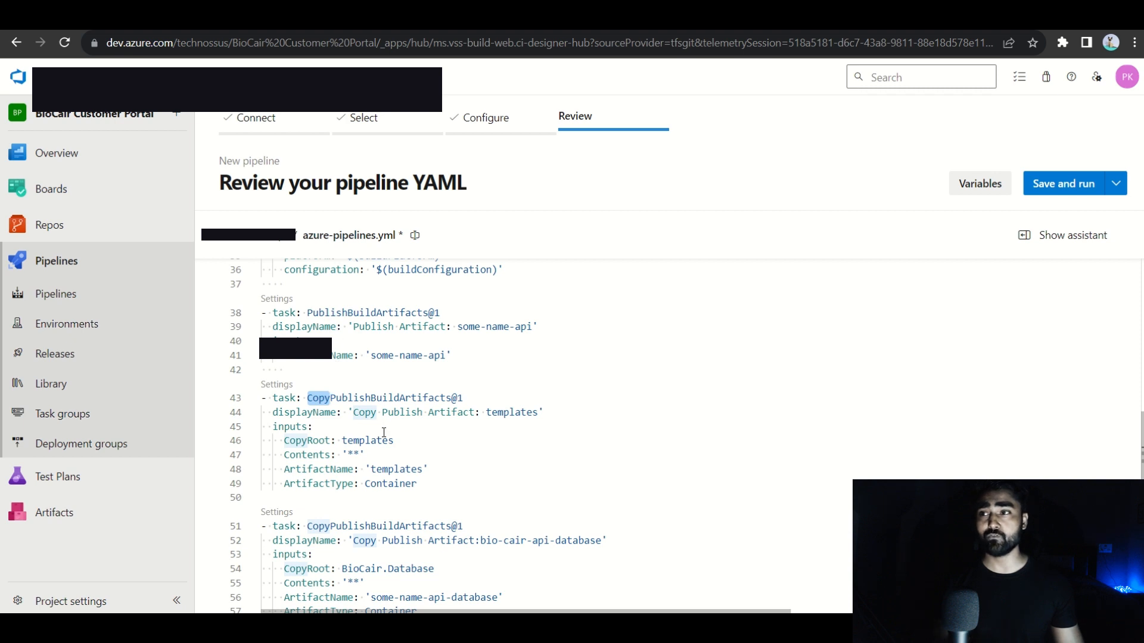
click(344, 315)
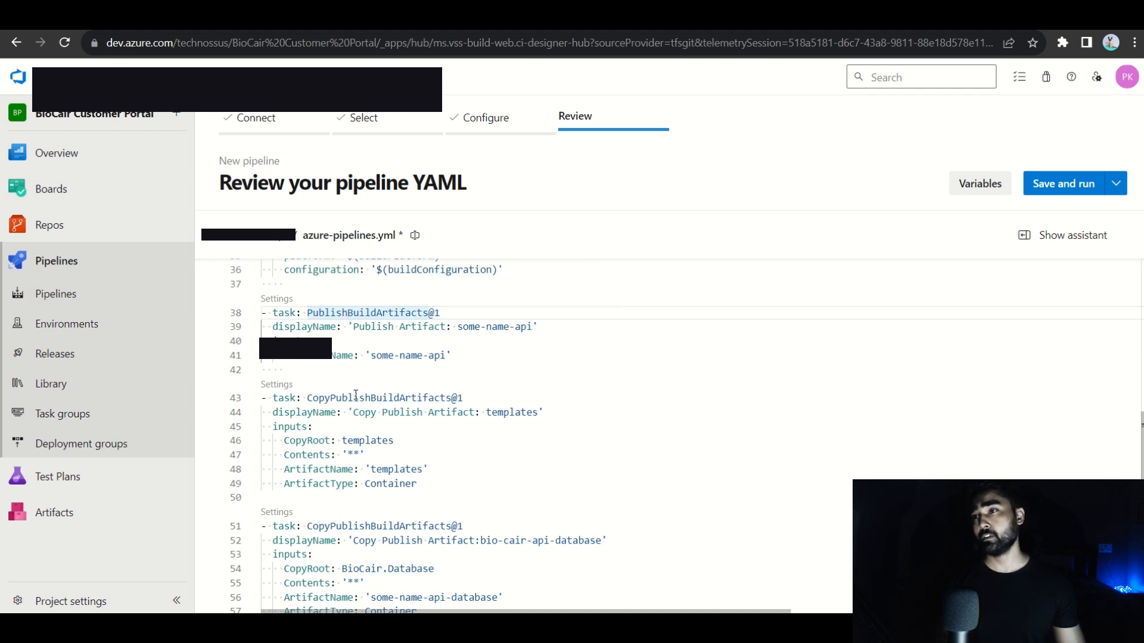
click(325, 398)
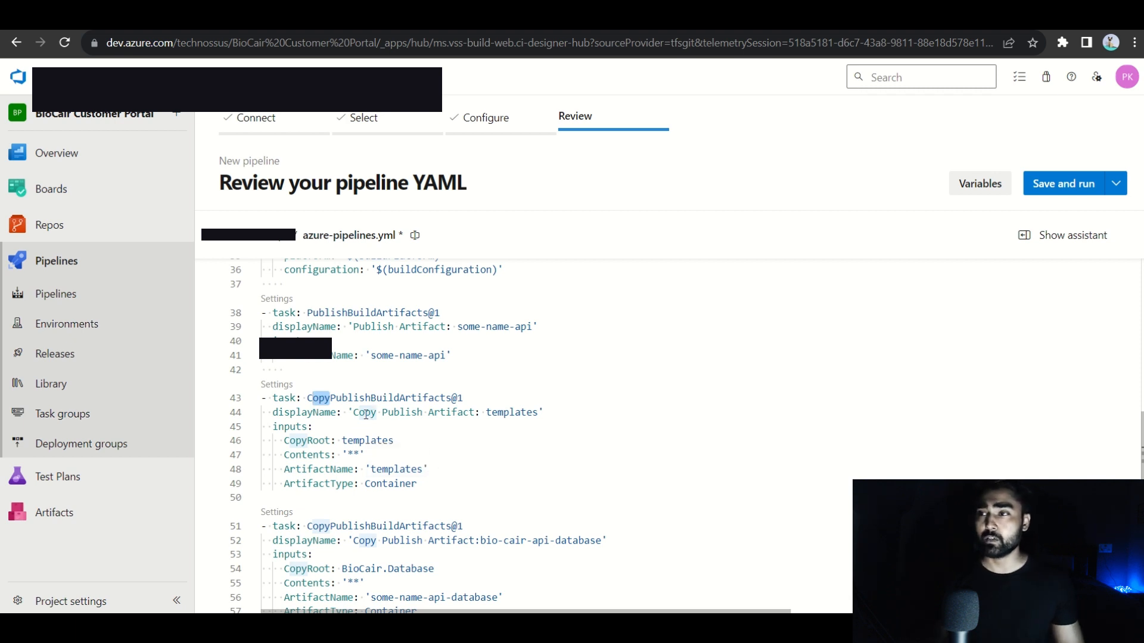
double_click(309, 438)
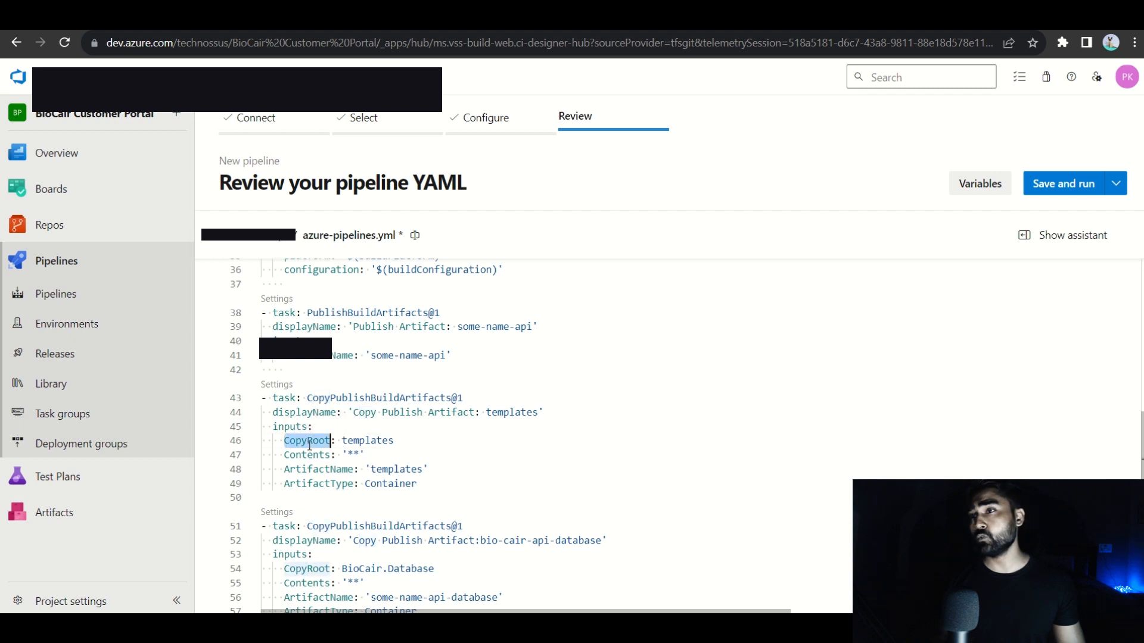
double_click(367, 441)
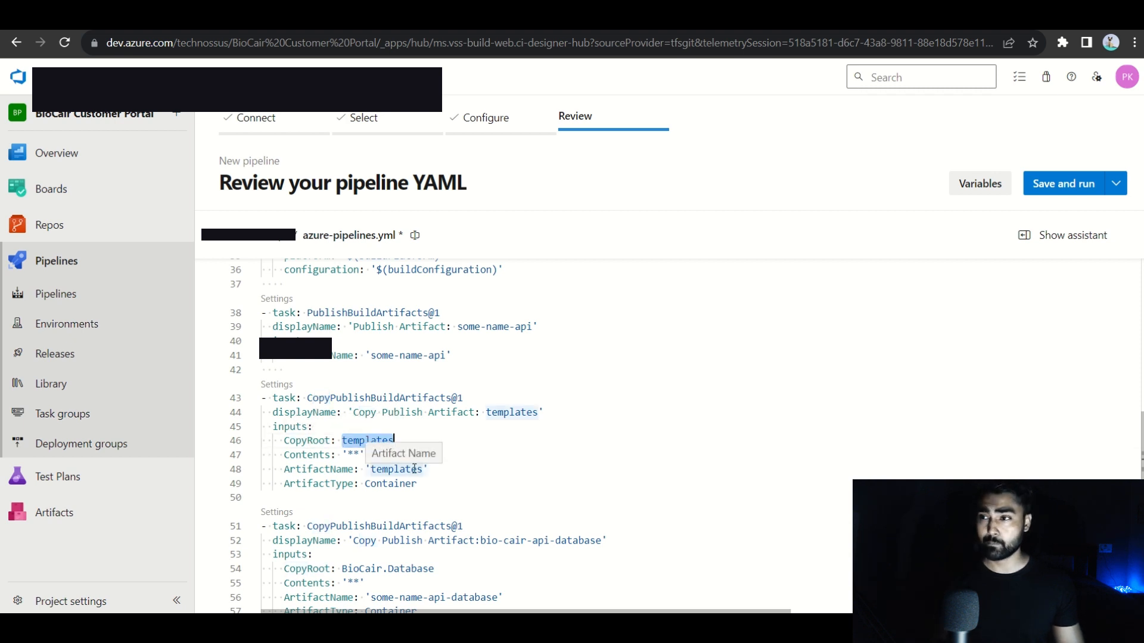
double_click(351, 454)
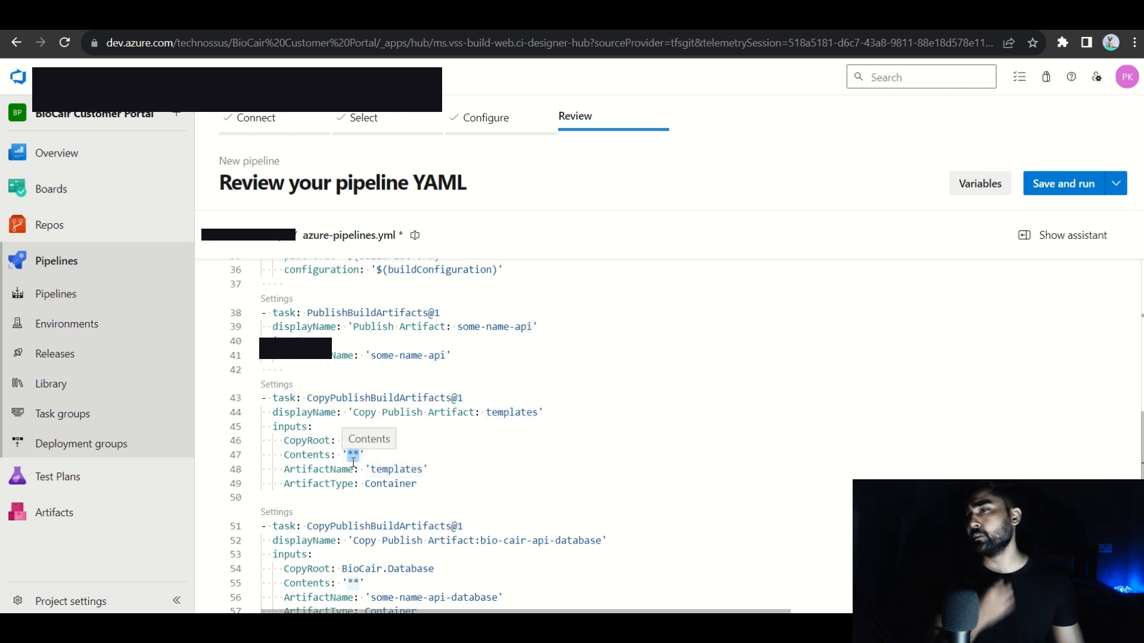
double_click(322, 469)
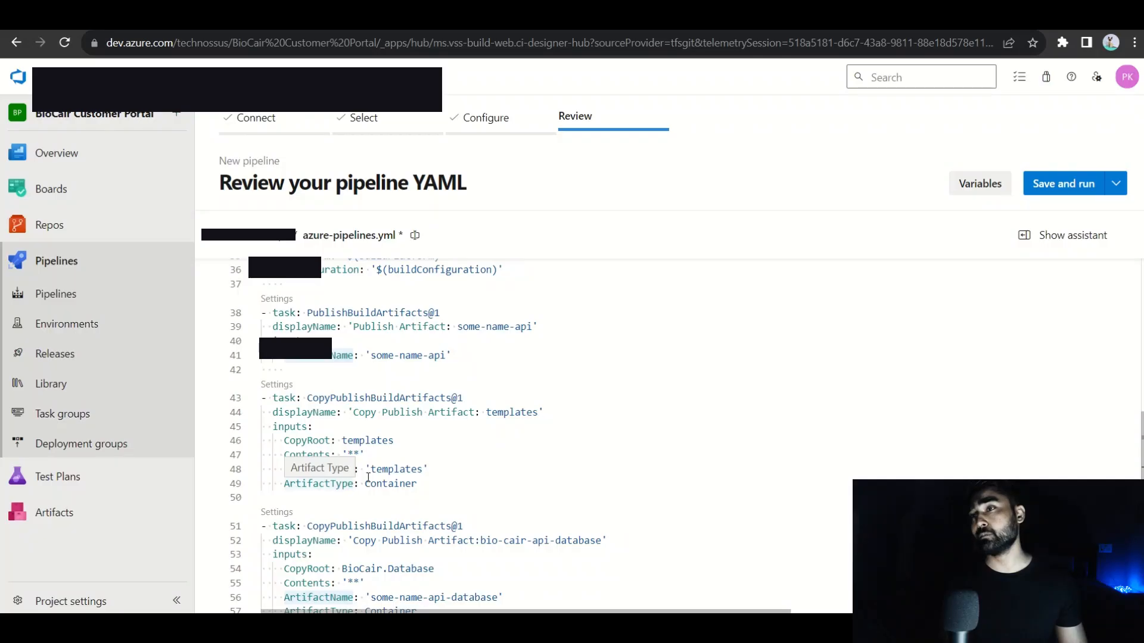
double_click(388, 470)
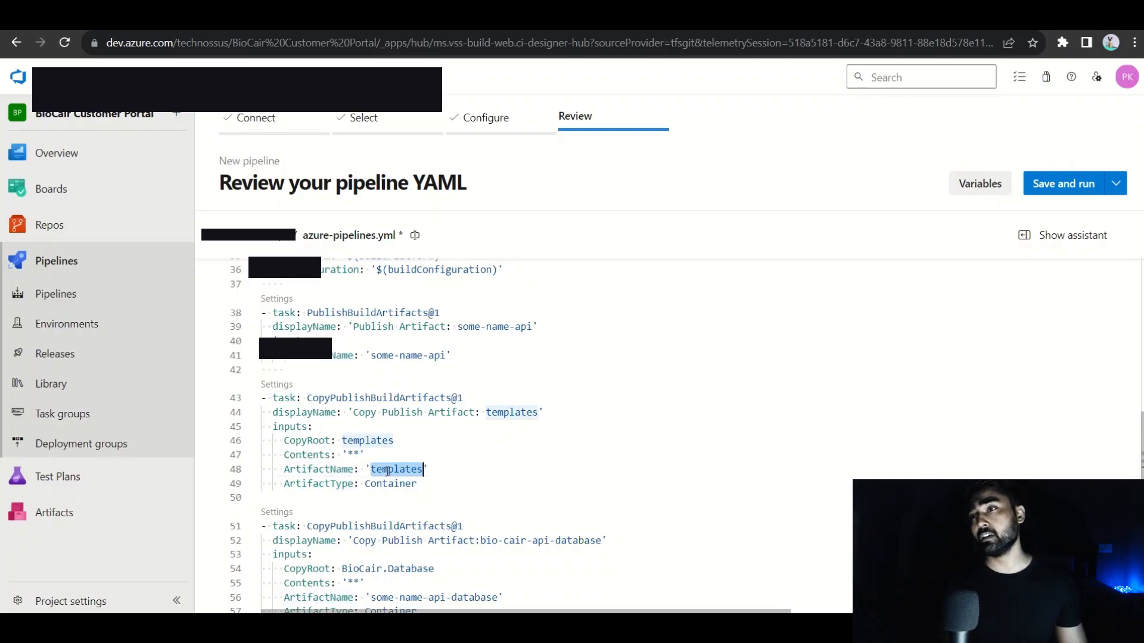
drag(422, 484, 286, 485)
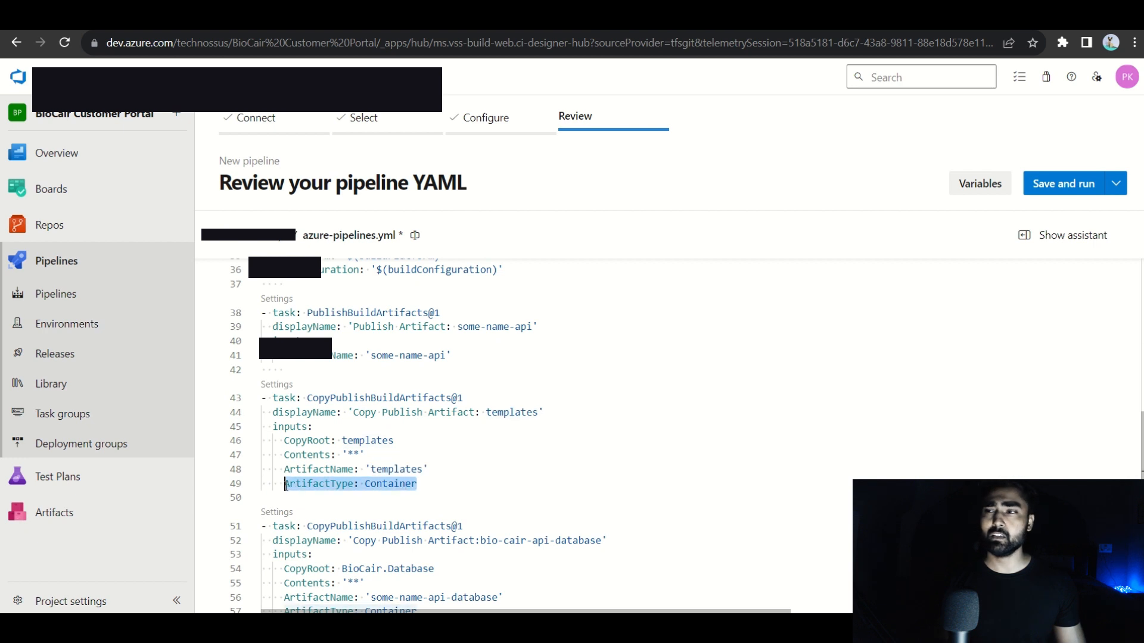
Switch to the run's published artifacts and look inside the Templates artifact, collapsing it again.
click(498, 18)
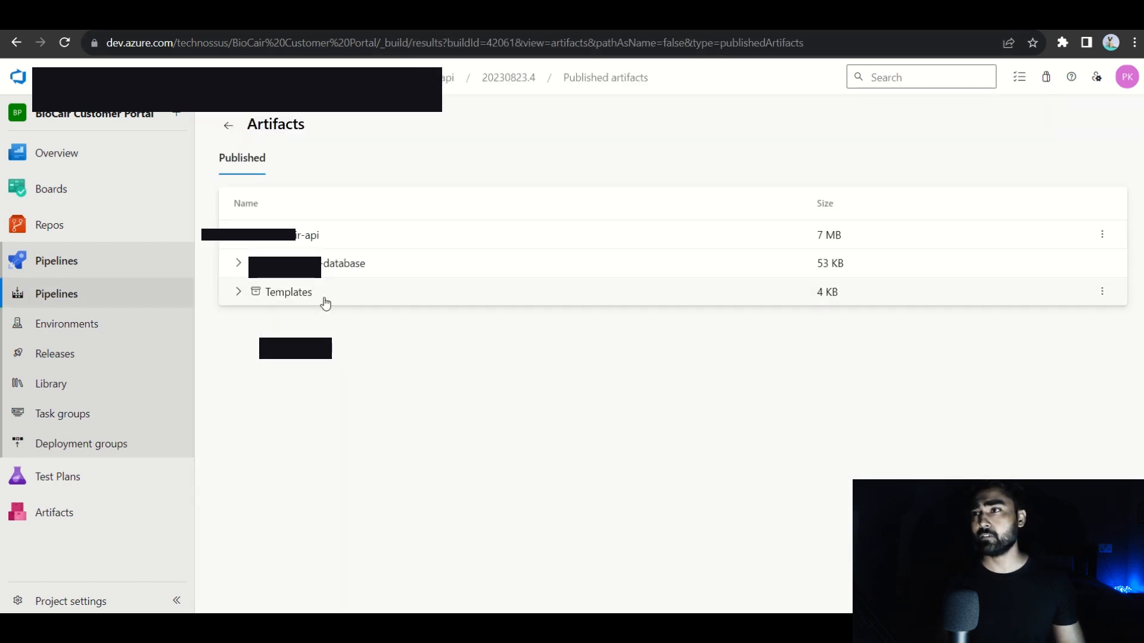
click(238, 292)
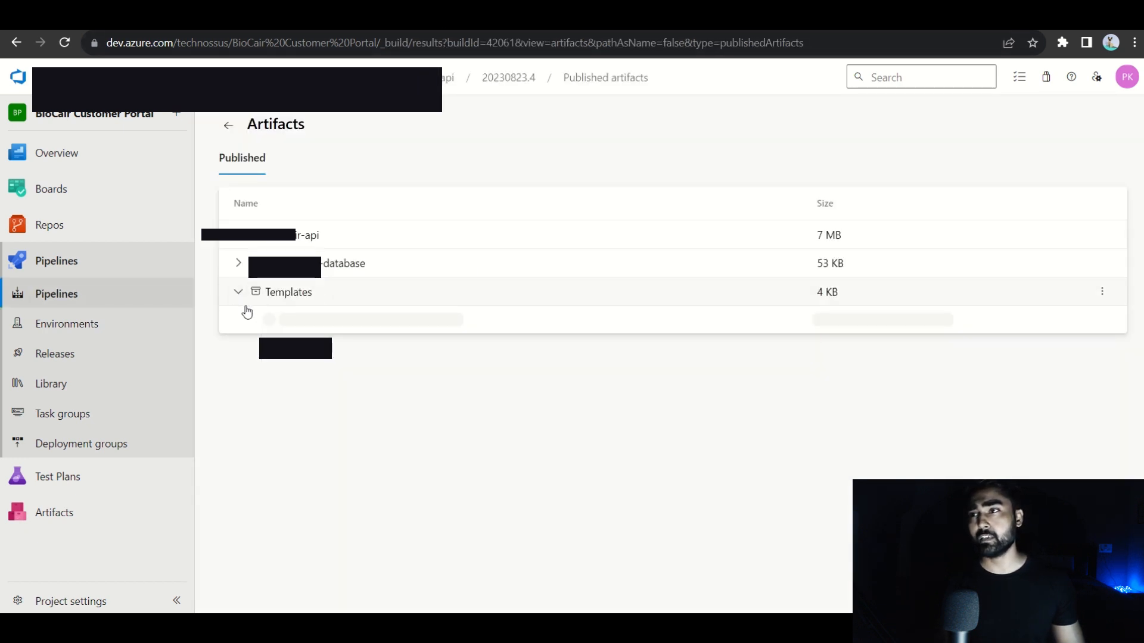
click(319, 299)
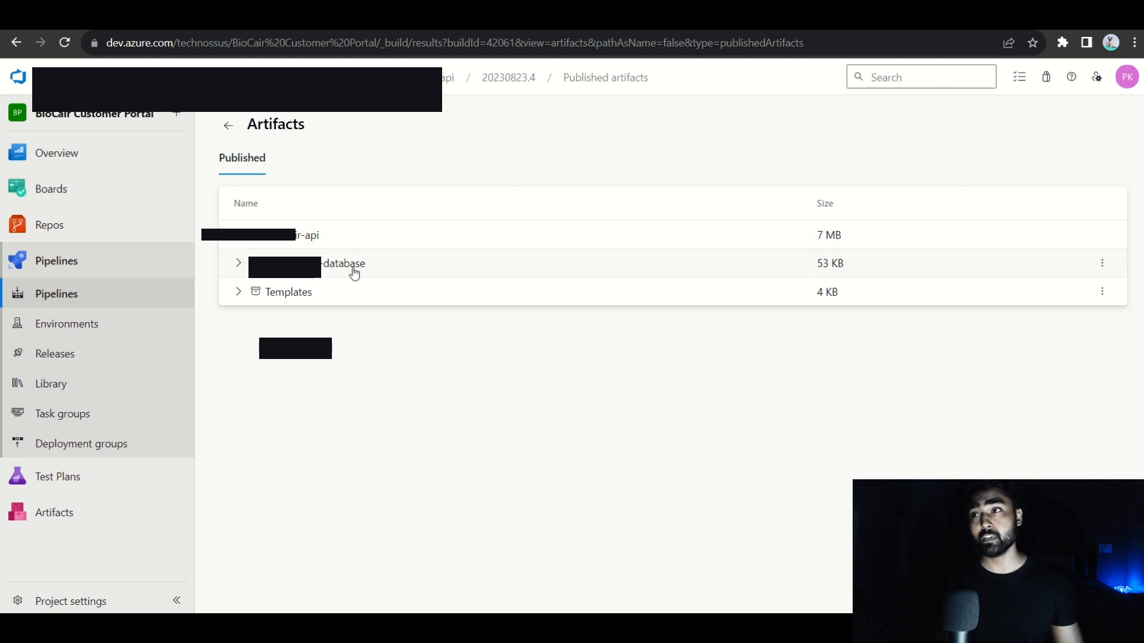
Return to the pipeline YAML and examine the database CopyPublishBuildArtifacts@1 task's display name, CopyRoot, Contents, ArtifactName and ArtifactType.
click(364, 18)
scroll(440, 467, down, 2)
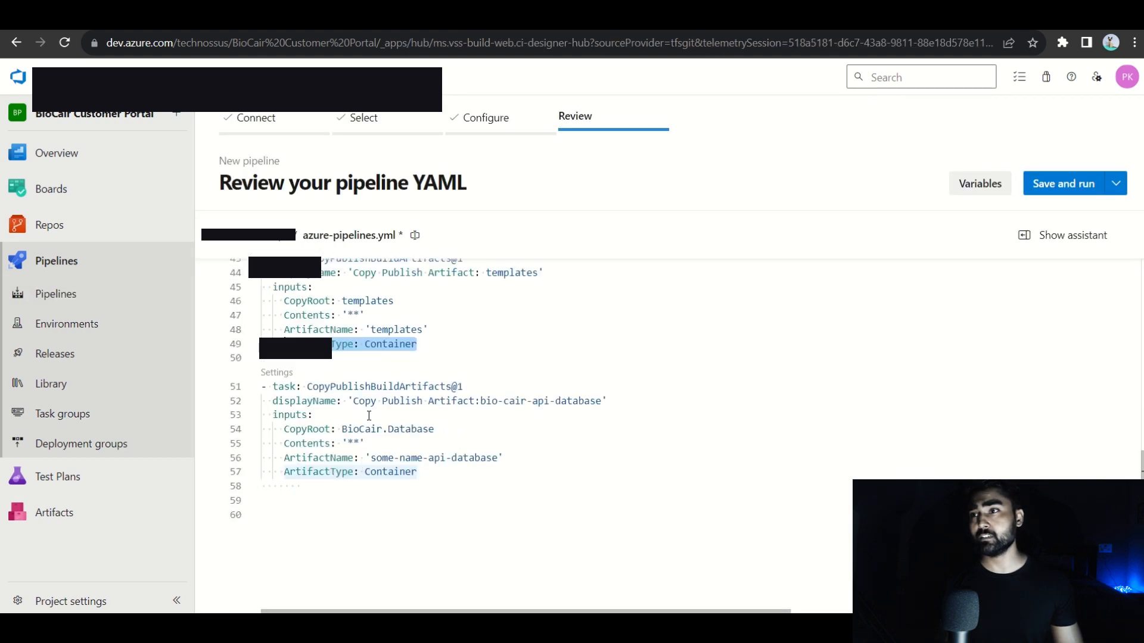
click(344, 399)
drag(309, 388, 449, 386)
scroll(417, 382, up, 3)
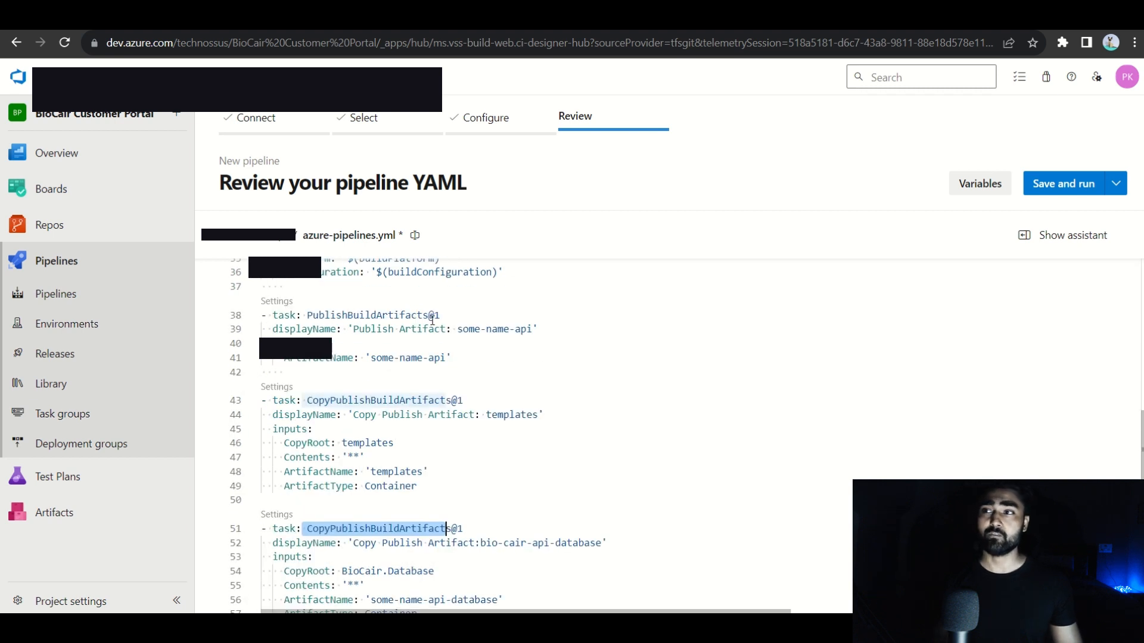
scroll(417, 515, down, 1)
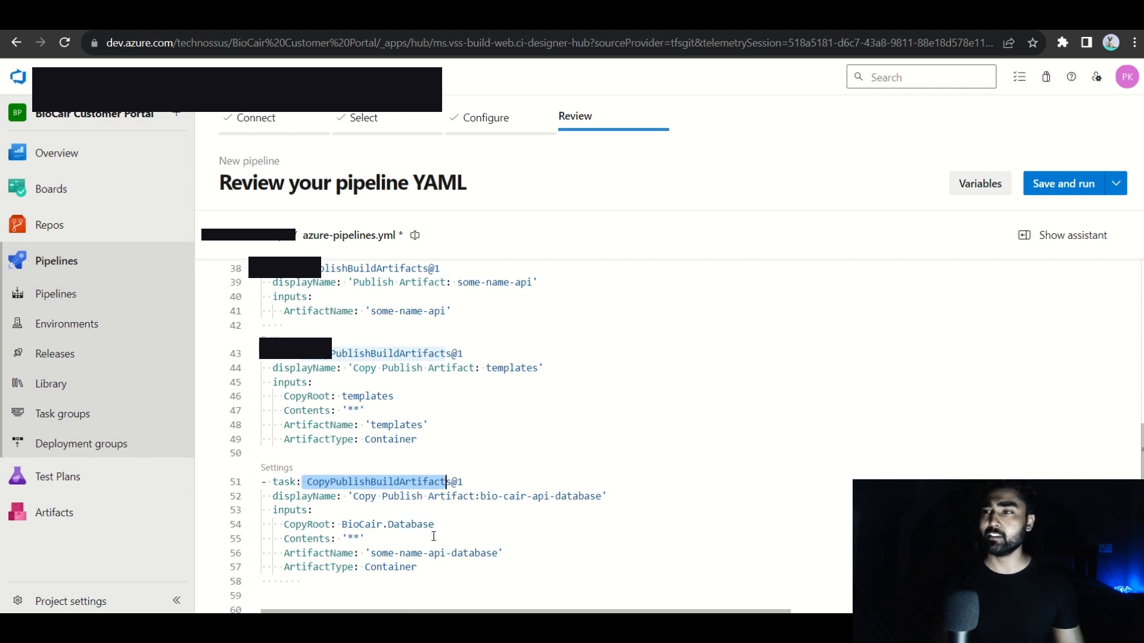
click(555, 496)
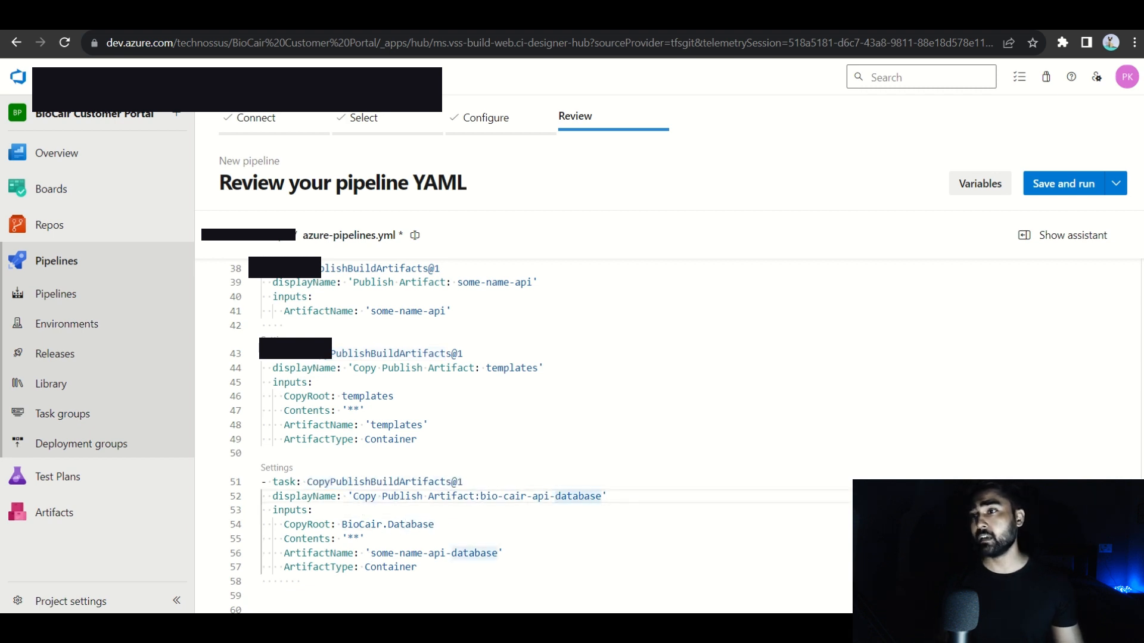
double_click(314, 525)
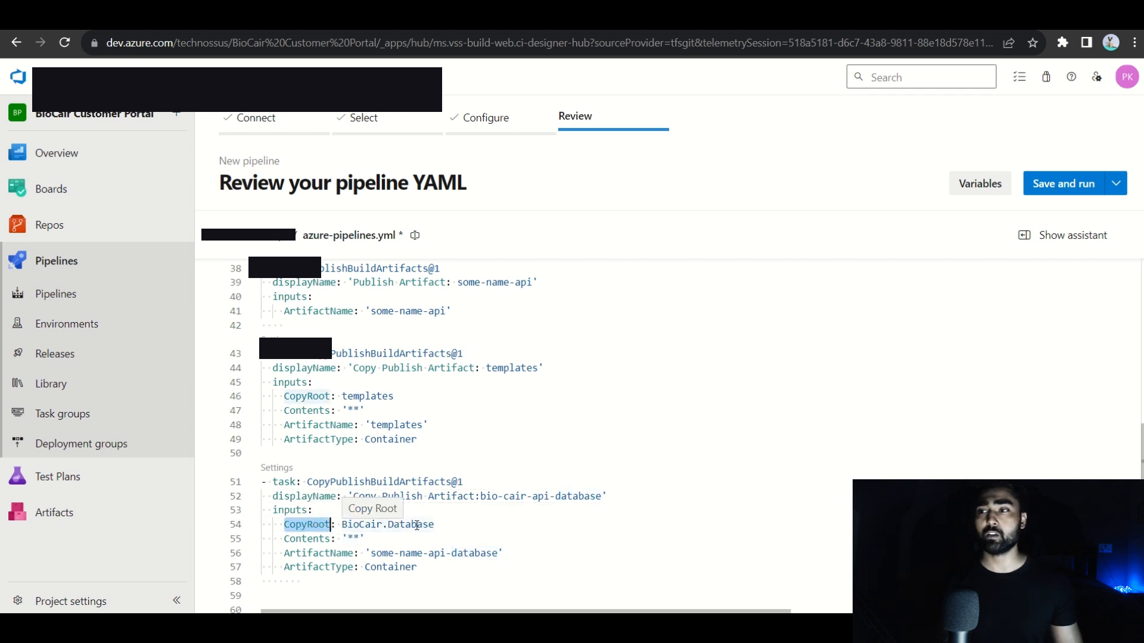
drag(349, 538, 531, 552)
double_click(340, 554)
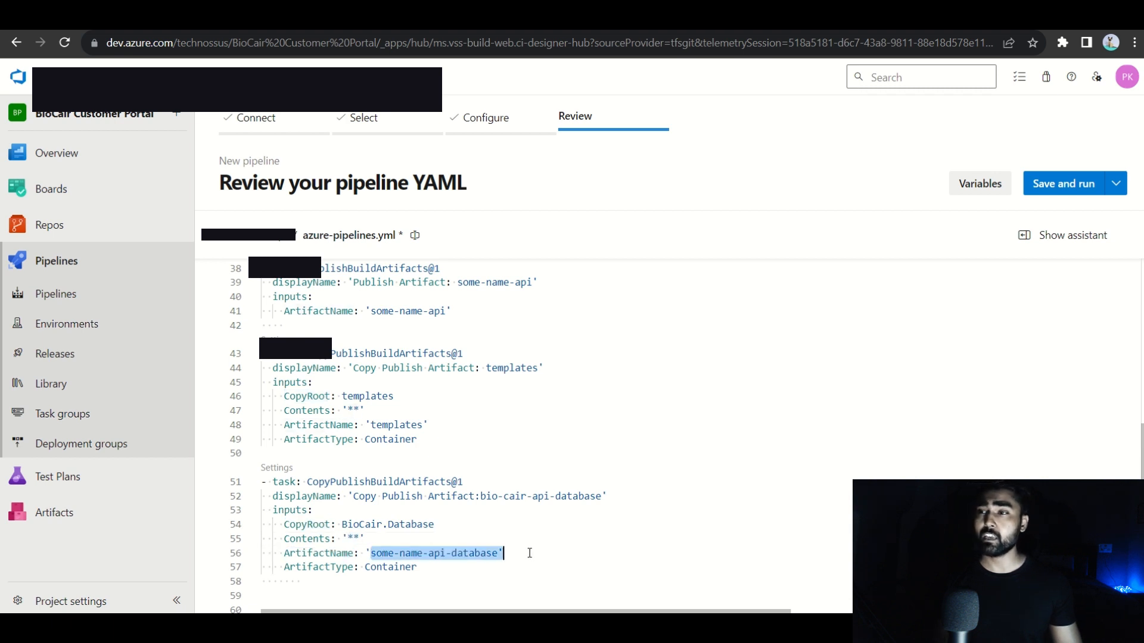
double_click(319, 567)
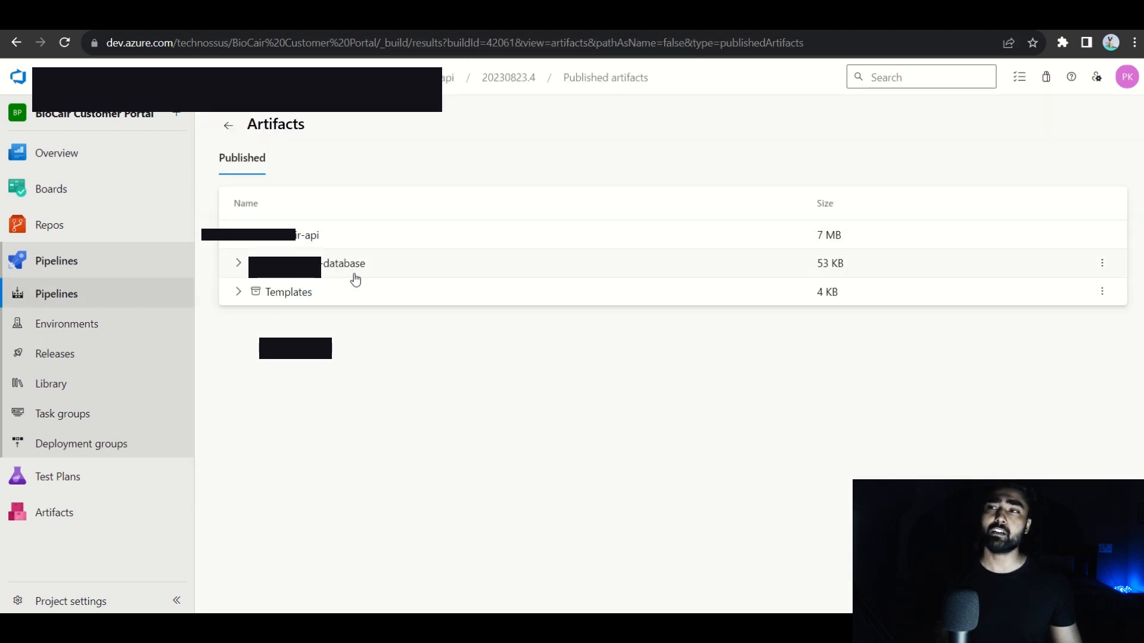
Examine the database artifact's dbo/tables folder in the run's published artifacts, and return to the earlier tasks in the pipeline YAML.
click(238, 263)
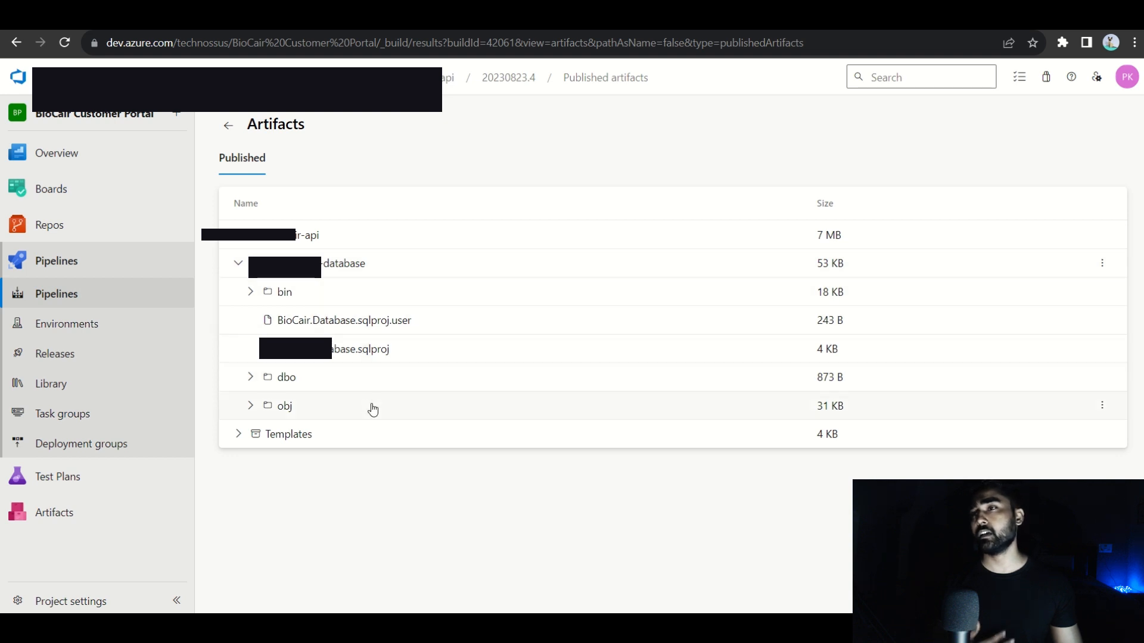
click(264, 381)
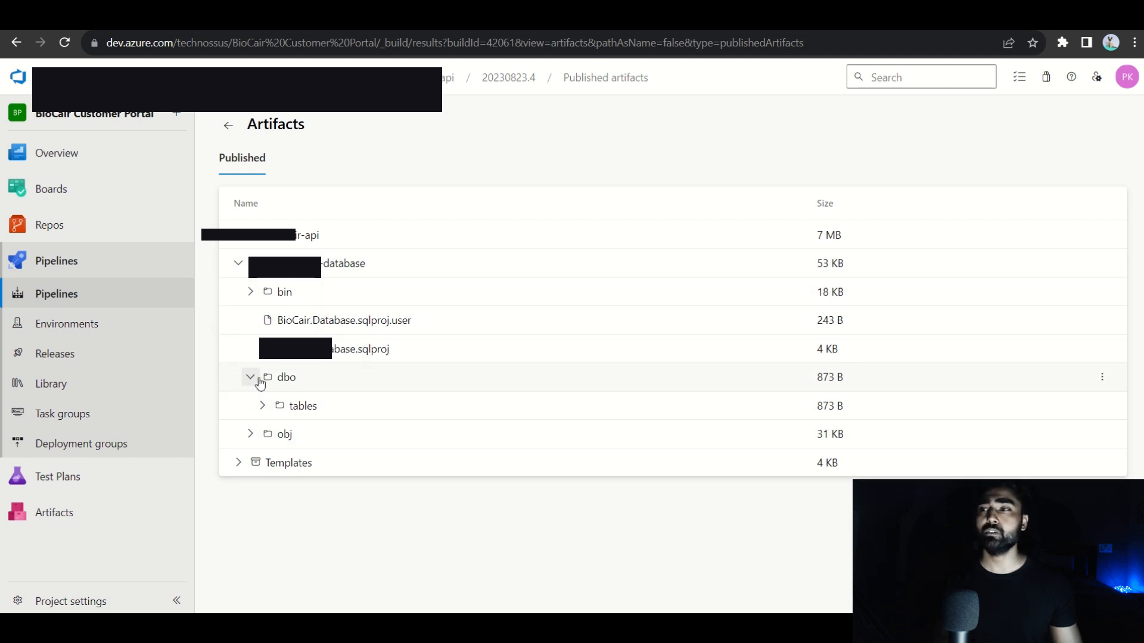
click(277, 412)
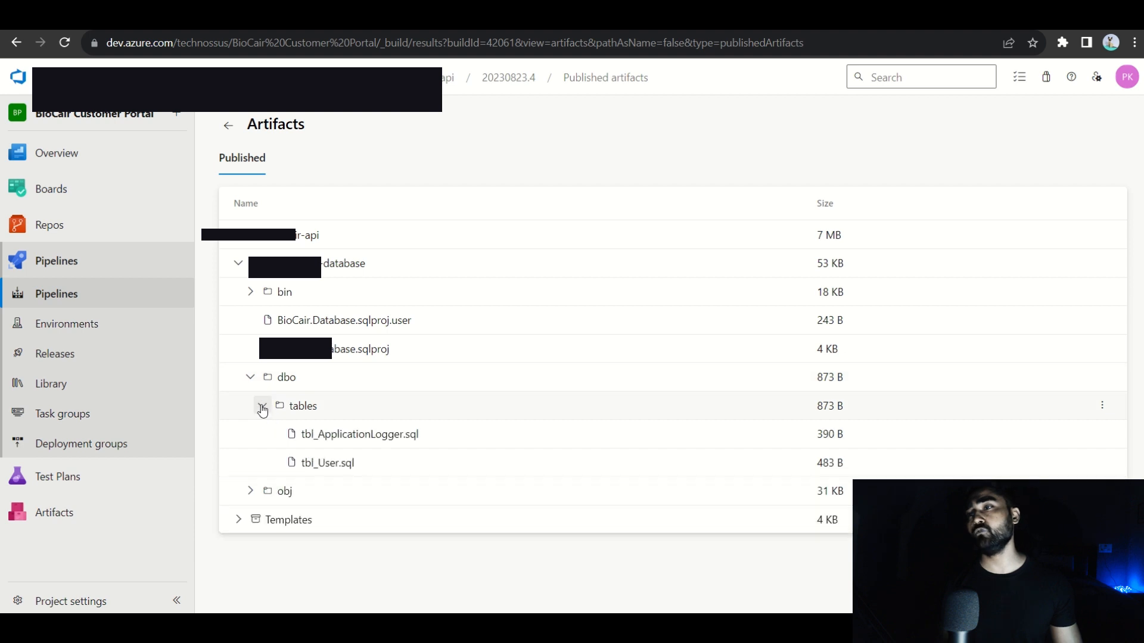
click(327, 27)
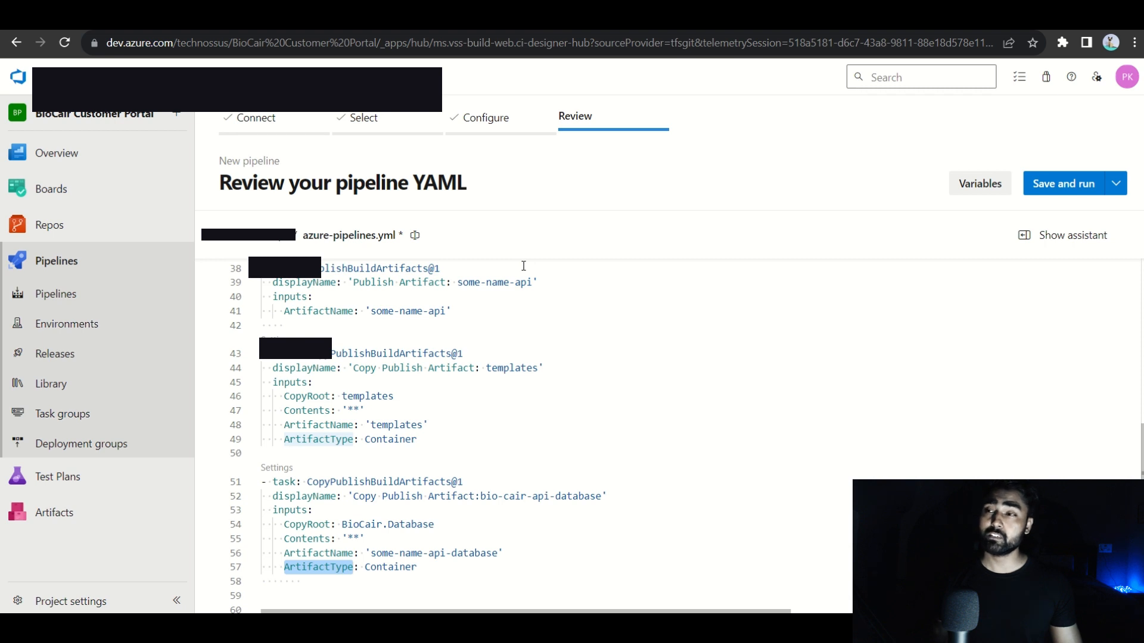
scroll(527, 441, up, 10)
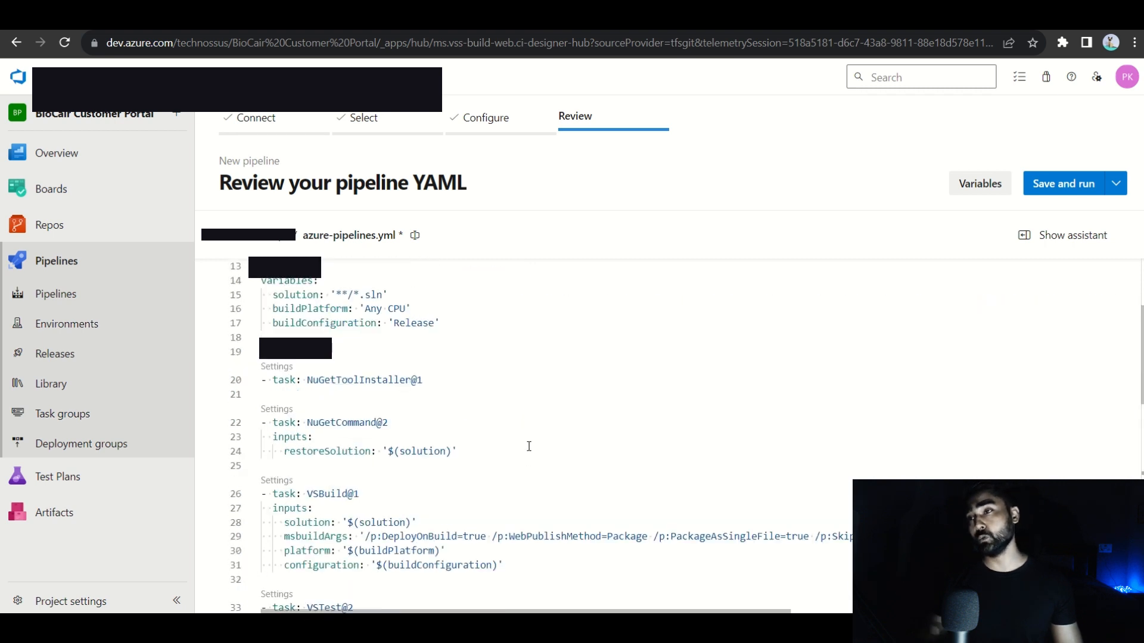